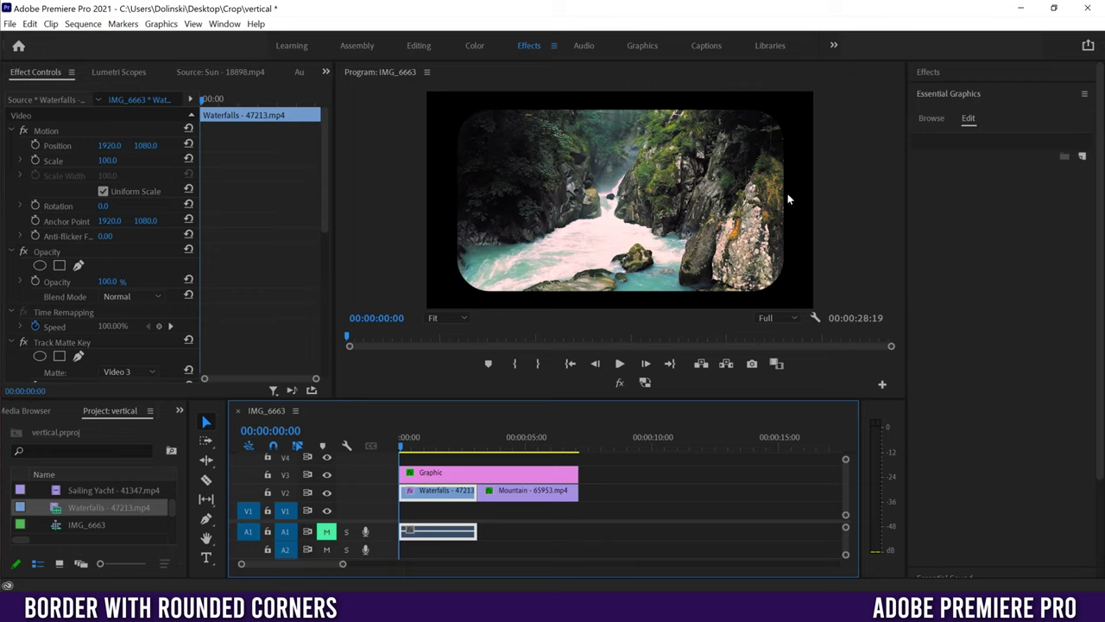
- Add a rectangle graphic in the empty part of the timeline at 00:00:09:07
{"action": "left_click_drag", "start_coordinate": [463, 435], "coordinate": [632, 438]}
{"action": "left_click_drag", "start_coordinate": [292, 565], "coordinate": [299, 567]}
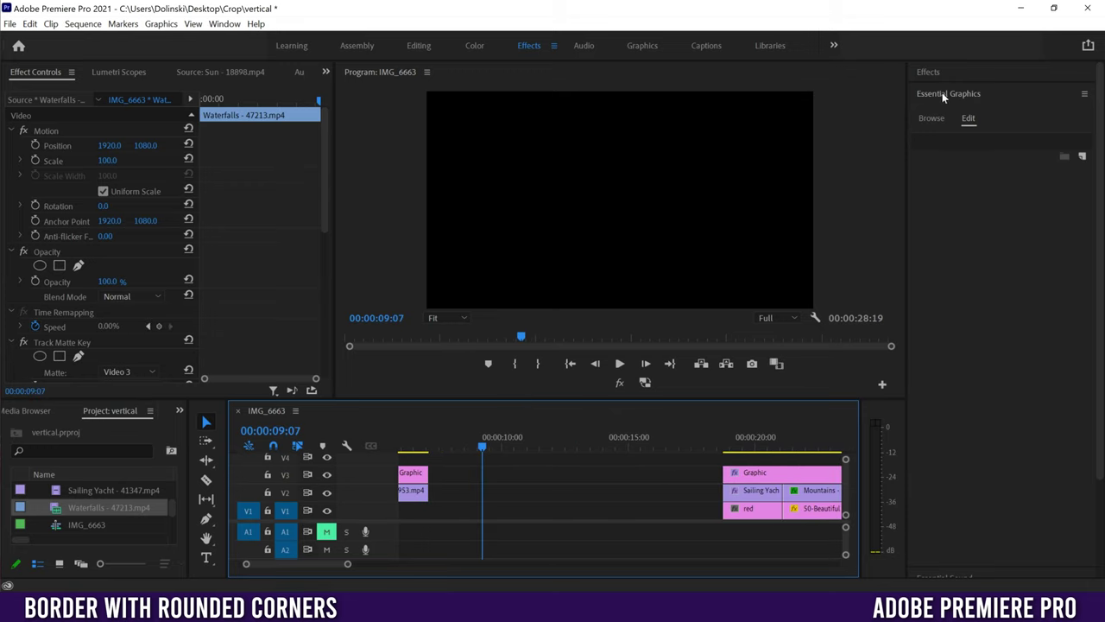
{"action": "left_click", "coordinate": [224, 24]}
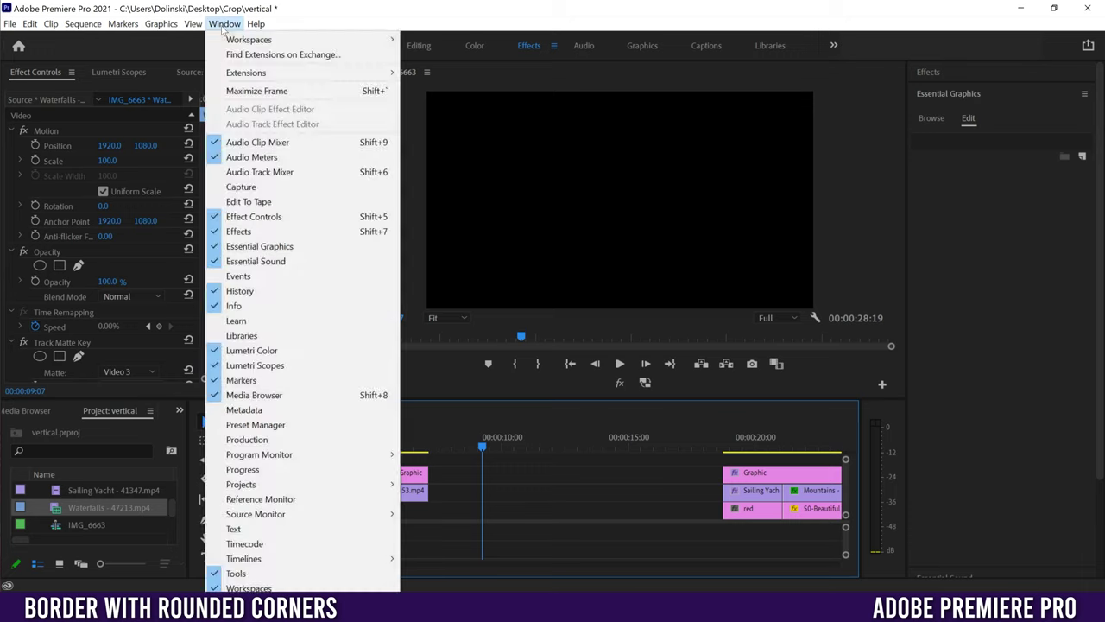
{"action": "left_click", "coordinate": [1026, 203]}
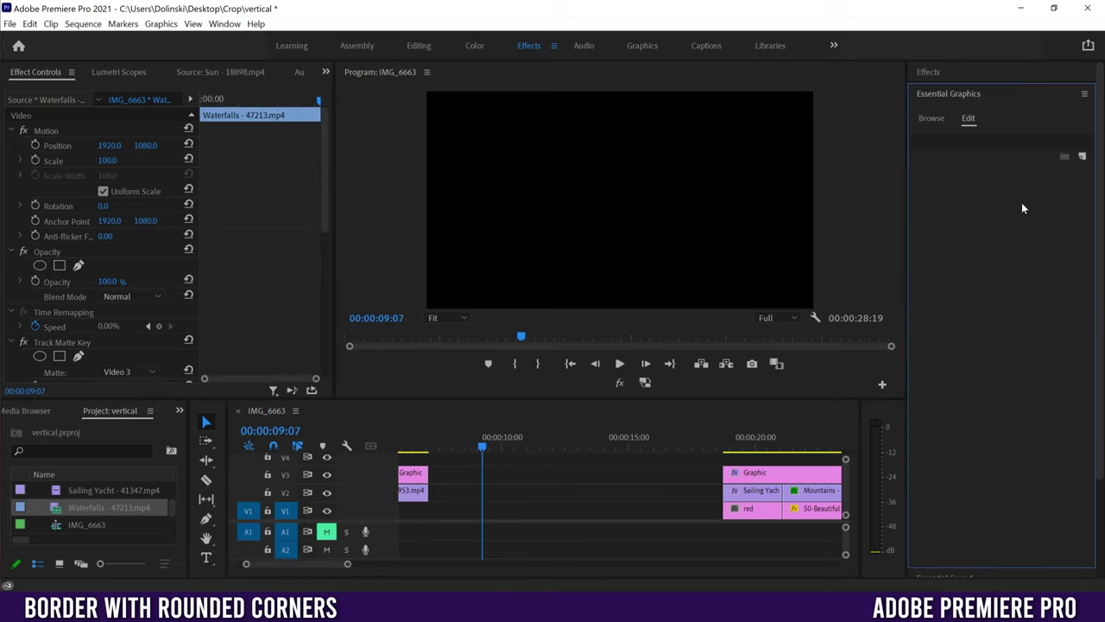
{"action": "left_click", "coordinate": [1083, 158]}
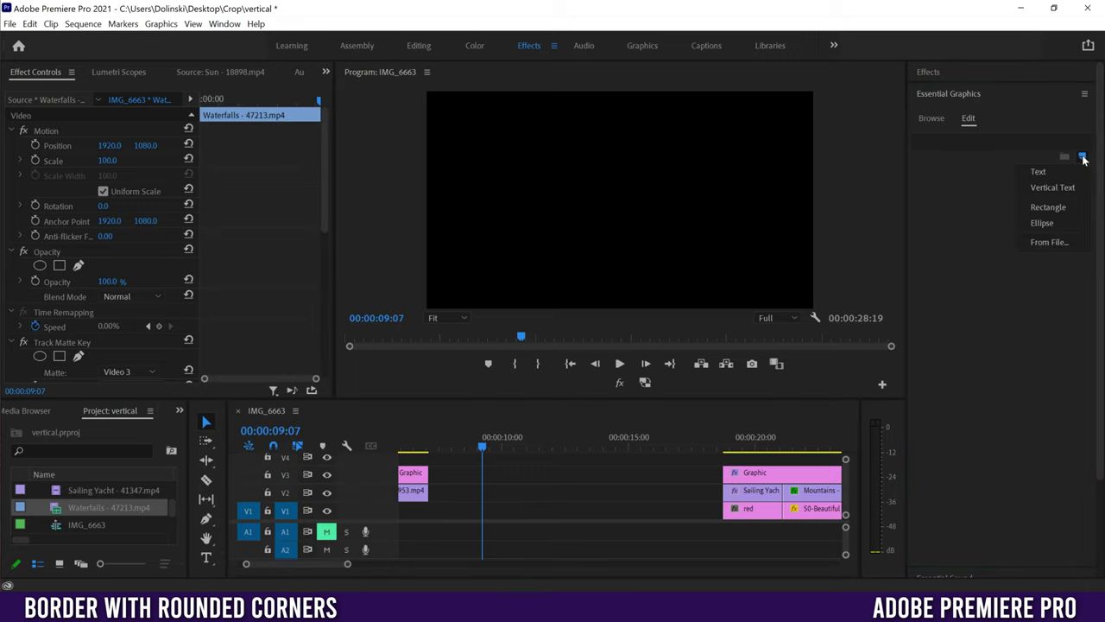
{"action": "left_click", "coordinate": [1050, 207]}
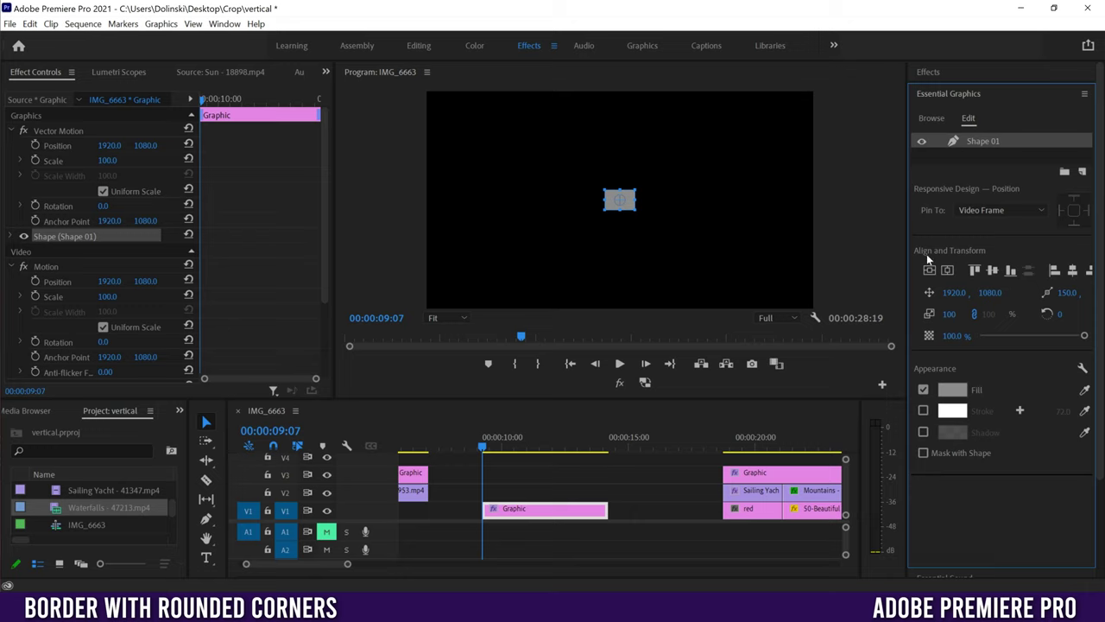
- Scale the rectangle to 667% and set its fill color to white (FFFFFF)
{"action": "left_click_drag", "start_coordinate": [948, 316], "coordinate": [1021, 316]}
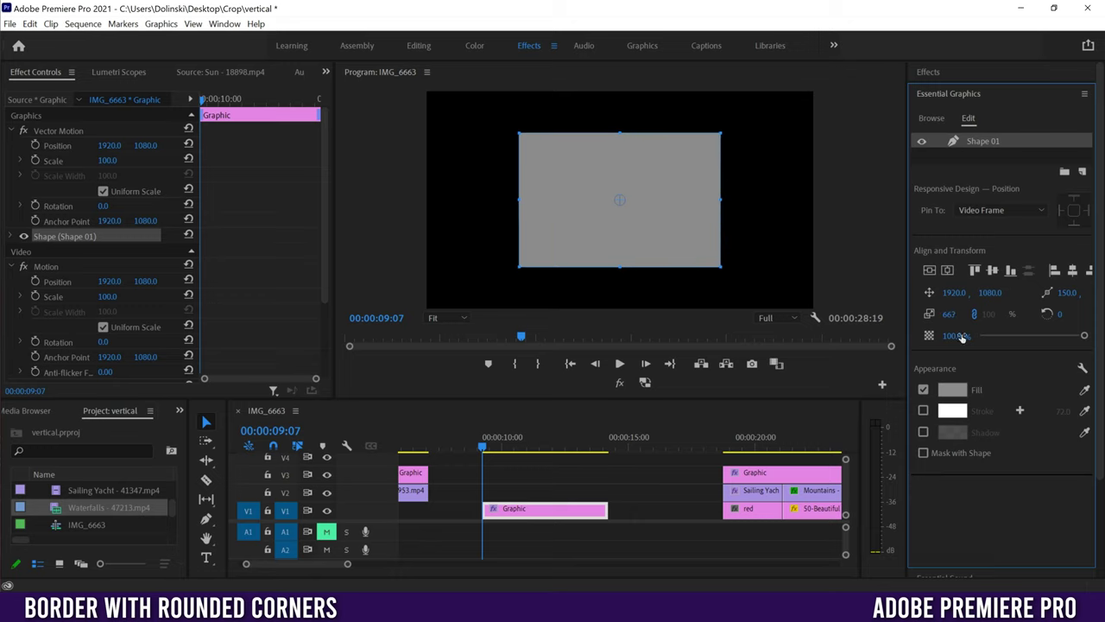
{"action": "left_click", "coordinate": [953, 393]}
{"action": "left_click_drag", "start_coordinate": [720, 402], "coordinate": [630, 533]}
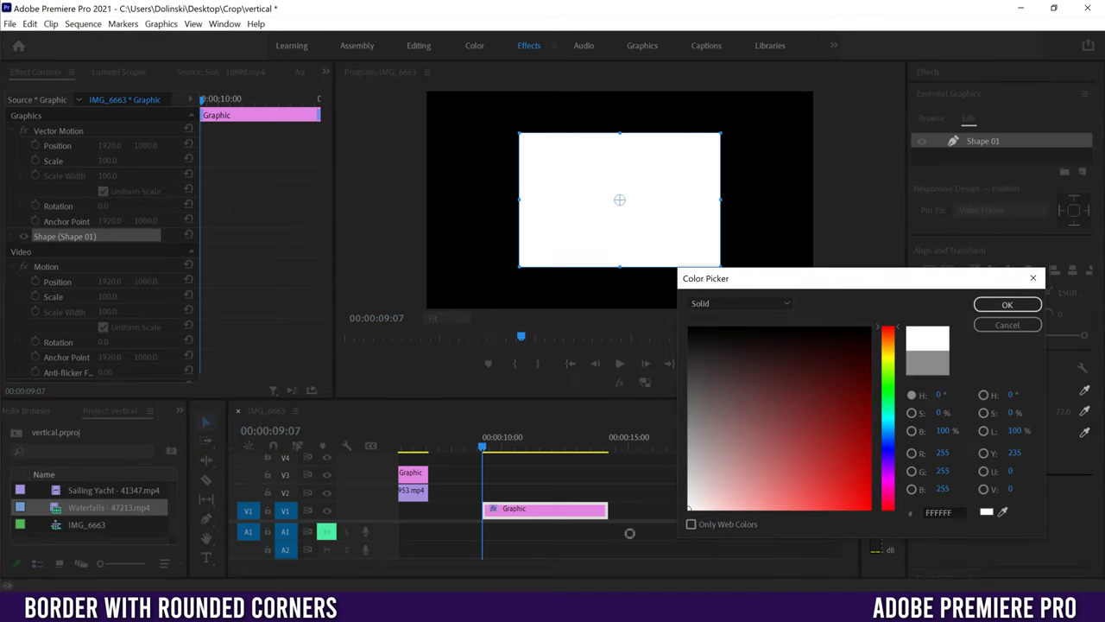
{"action": "left_click", "coordinate": [999, 303]}
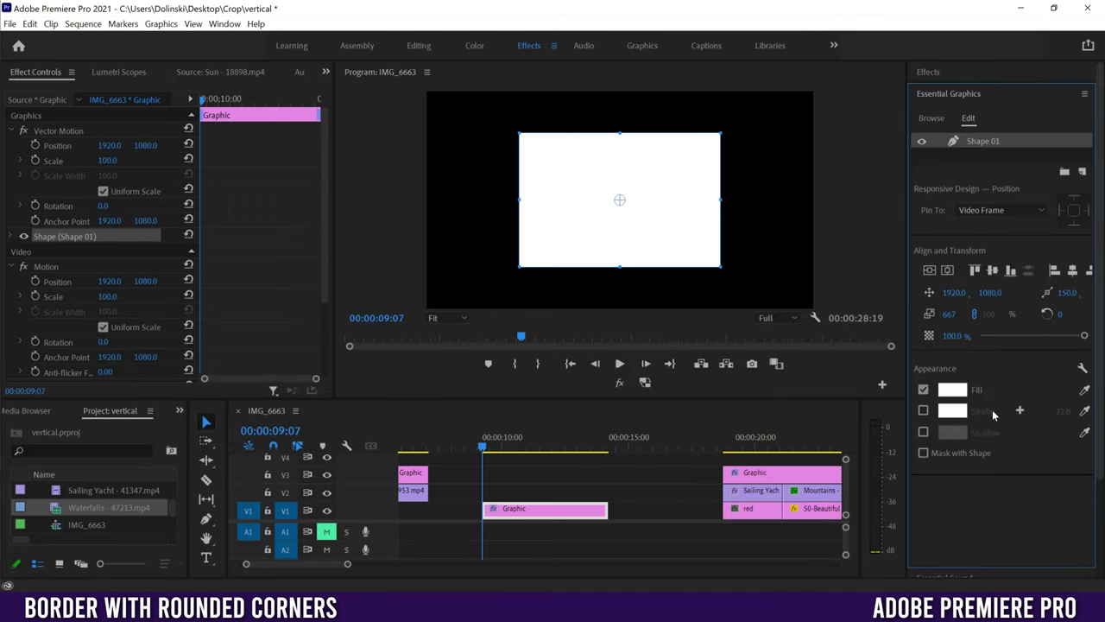
- Enable the white stroke on the rectangle and set its width to 1.0
{"action": "left_click", "coordinate": [922, 410]}
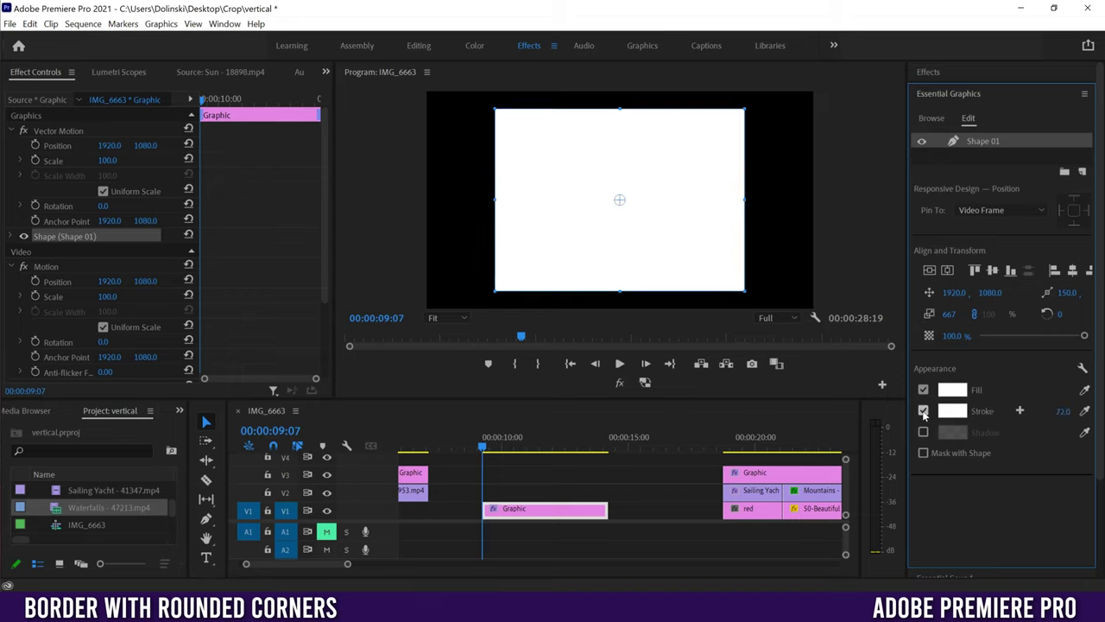
{"action": "left_click_drag", "start_coordinate": [1063, 411], "coordinate": [1027, 411]}
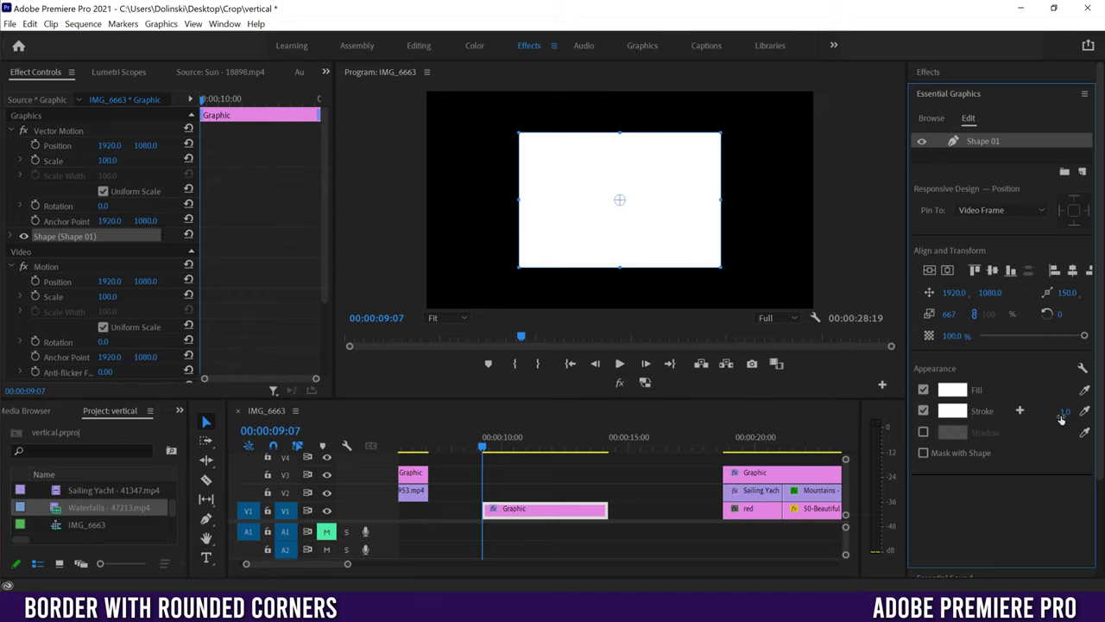
{"action": "mouse_move", "coordinate": [1063, 411]}
{"action": "left_mouse_down"}
{"action": "mouse_move", "coordinate": [1097, 411]}
{"action": "mouse_move", "coordinate": [1045, 411]}
{"action": "left_mouse_up"}
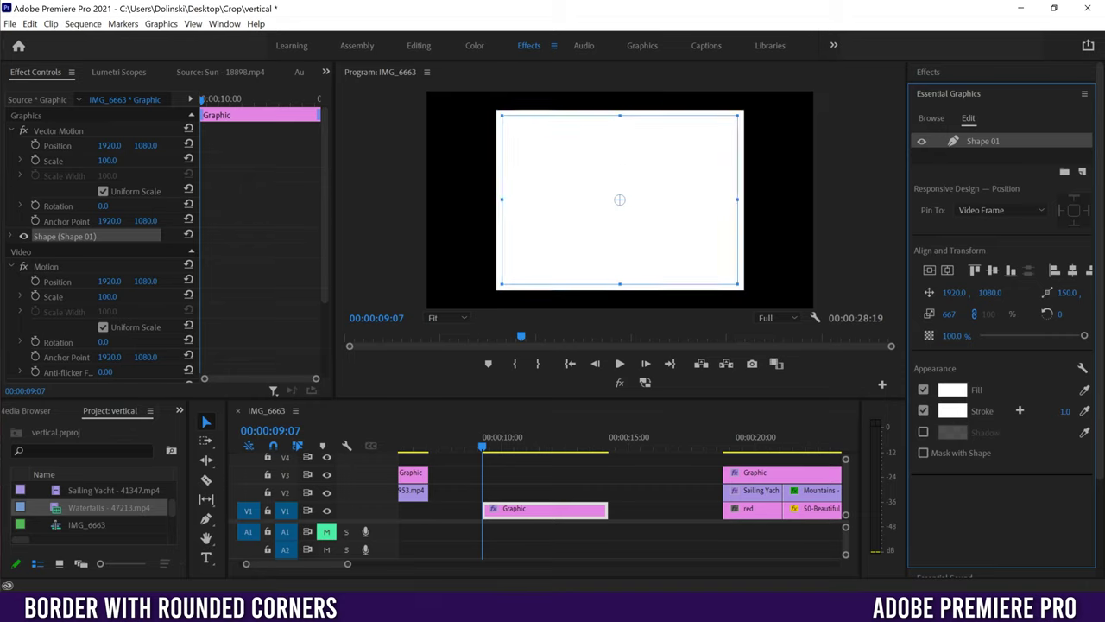
- Set the line join in the rectangle's stroke styles to Round Join
{"action": "left_click", "coordinate": [1082, 369]}
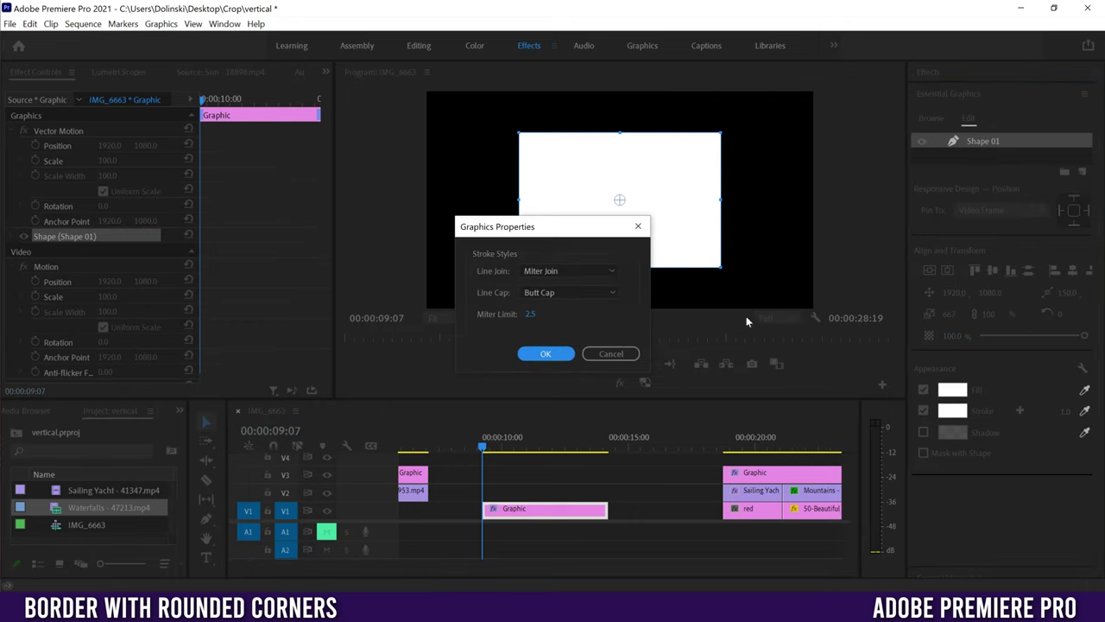
{"action": "left_click", "coordinate": [607, 270]}
{"action": "left_click", "coordinate": [548, 300]}
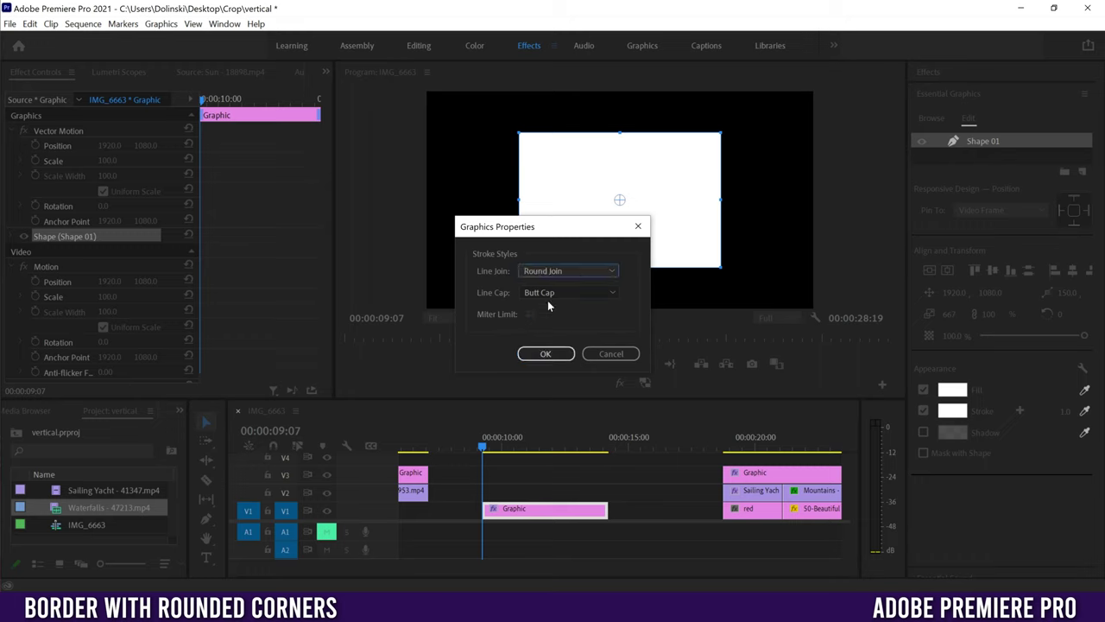
{"action": "left_click", "coordinate": [545, 354]}
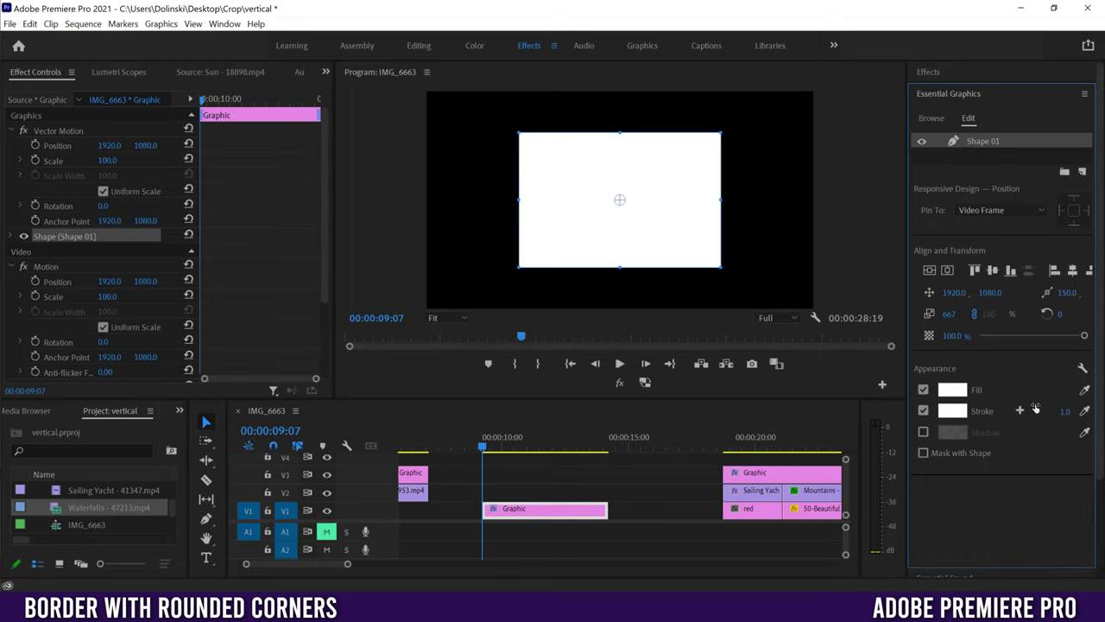
- Round the rectangle's corners by increasing its stroke width to 93.0
{"action": "mouse_move", "coordinate": [1063, 412]}
{"action": "left_mouse_down"}
{"action": "mouse_move", "coordinate": [1020, 410]}
{"action": "mouse_move", "coordinate": [1071, 411]}
{"action": "left_mouse_up"}
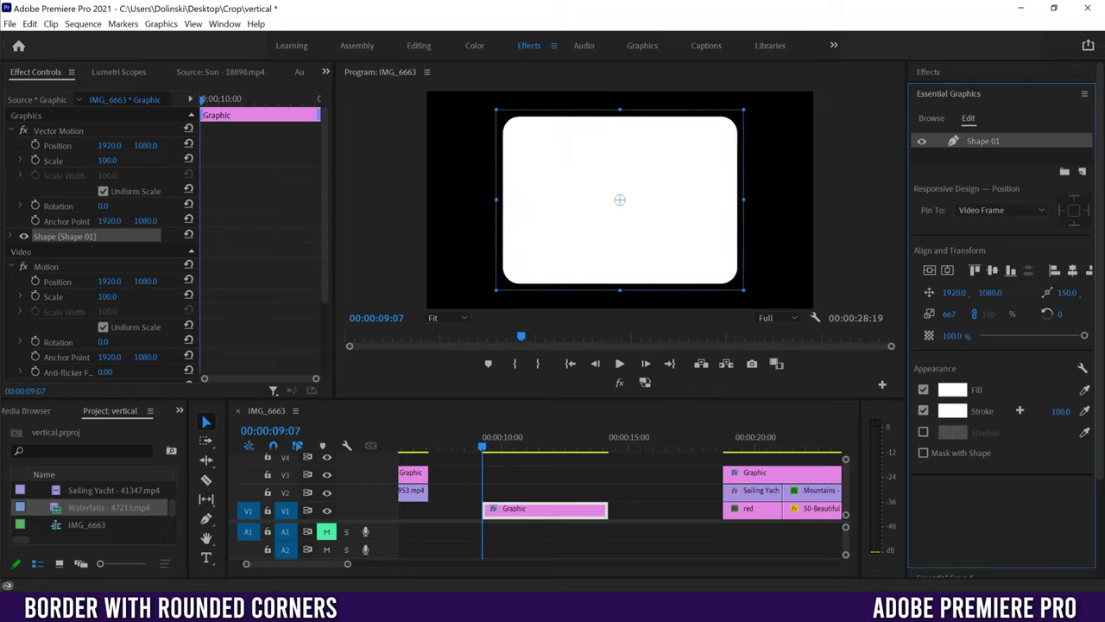
{"action": "key", "text": "ctrl+z"}
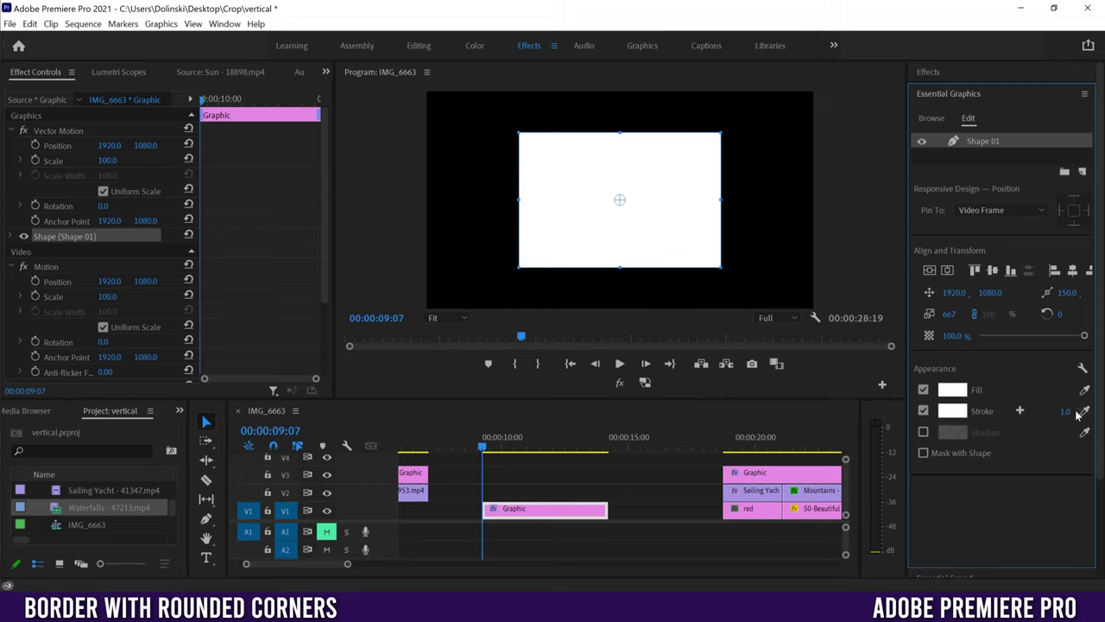
{"action": "left_click_drag", "start_coordinate": [1063, 412], "coordinate": [1084, 412]}
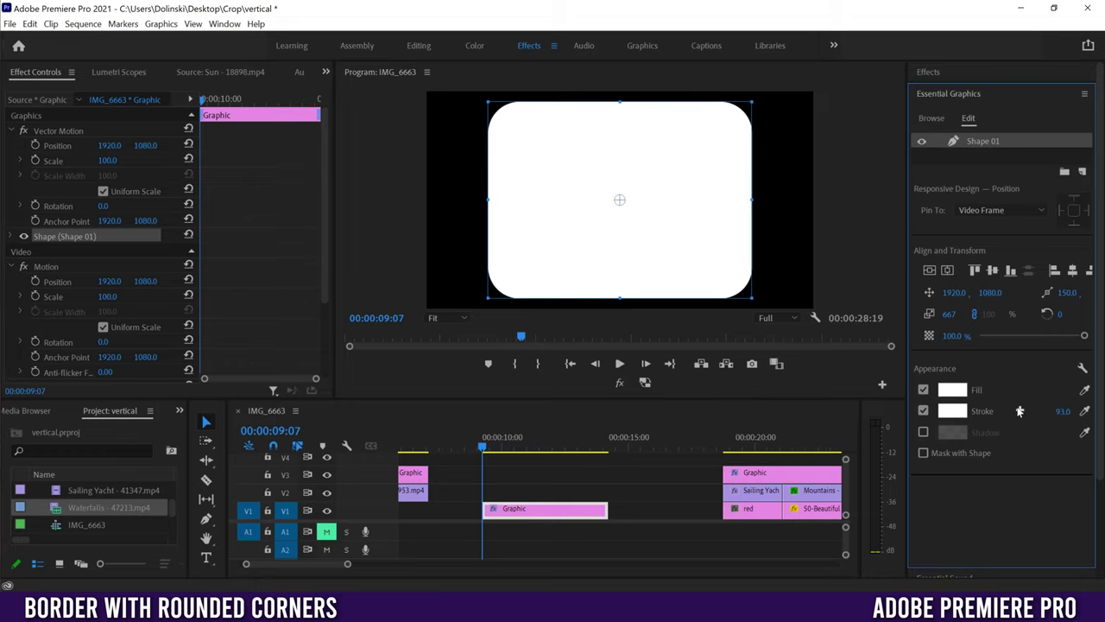
- Try a second white stroke with a width of 82.0 around the rectangle and remove it again
{"action": "left_click", "coordinate": [1020, 411]}
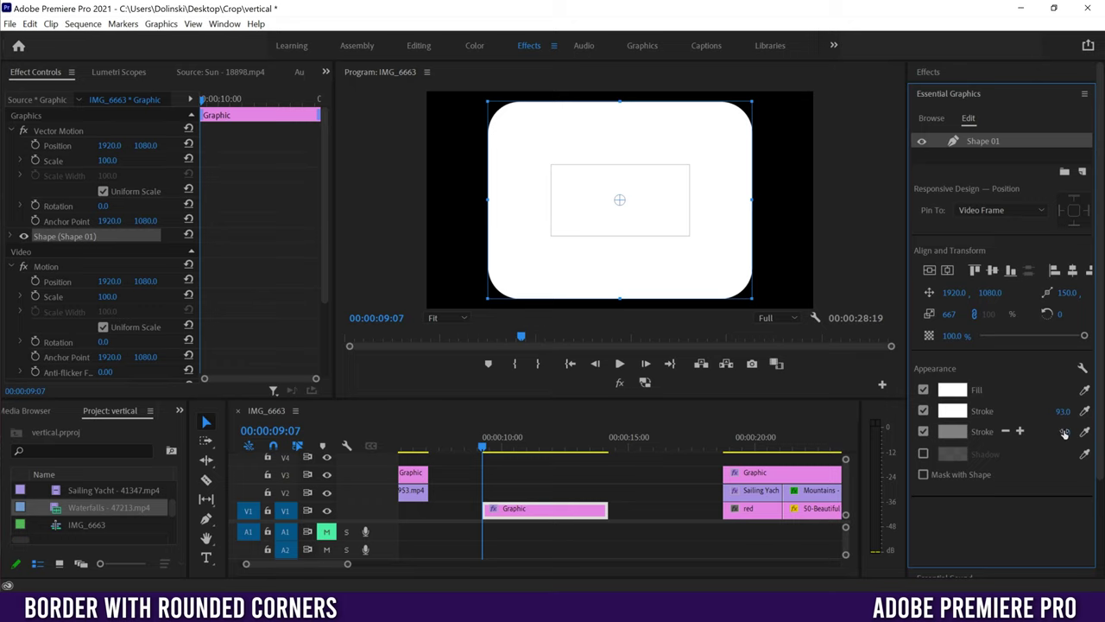
{"action": "left_click_drag", "start_coordinate": [1066, 431], "coordinate": [1100, 431]}
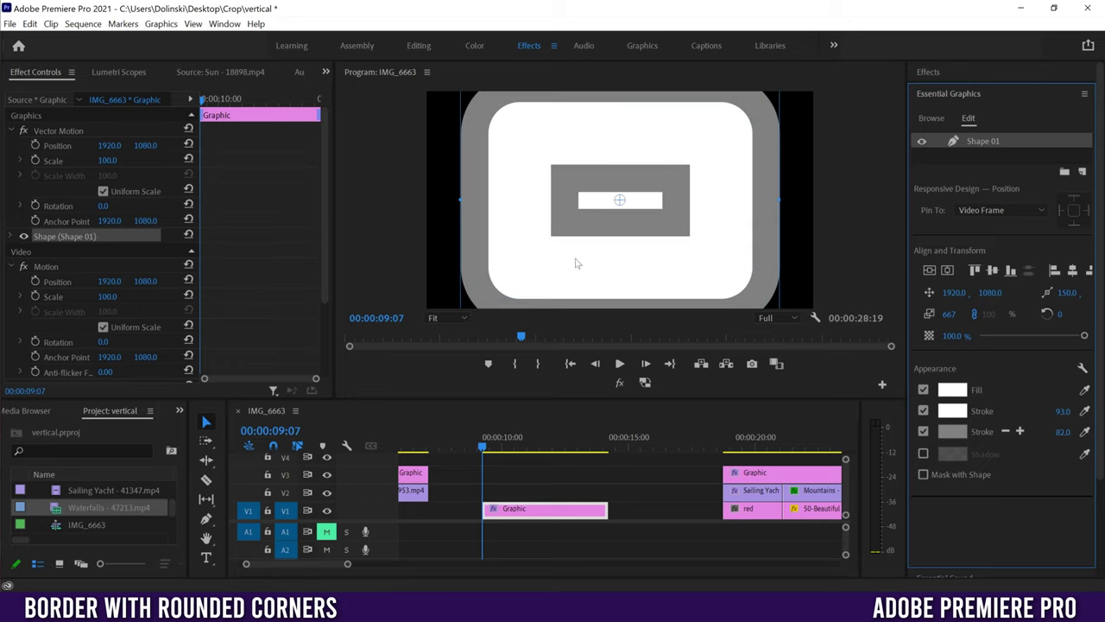
{"action": "left_click", "coordinate": [950, 432]}
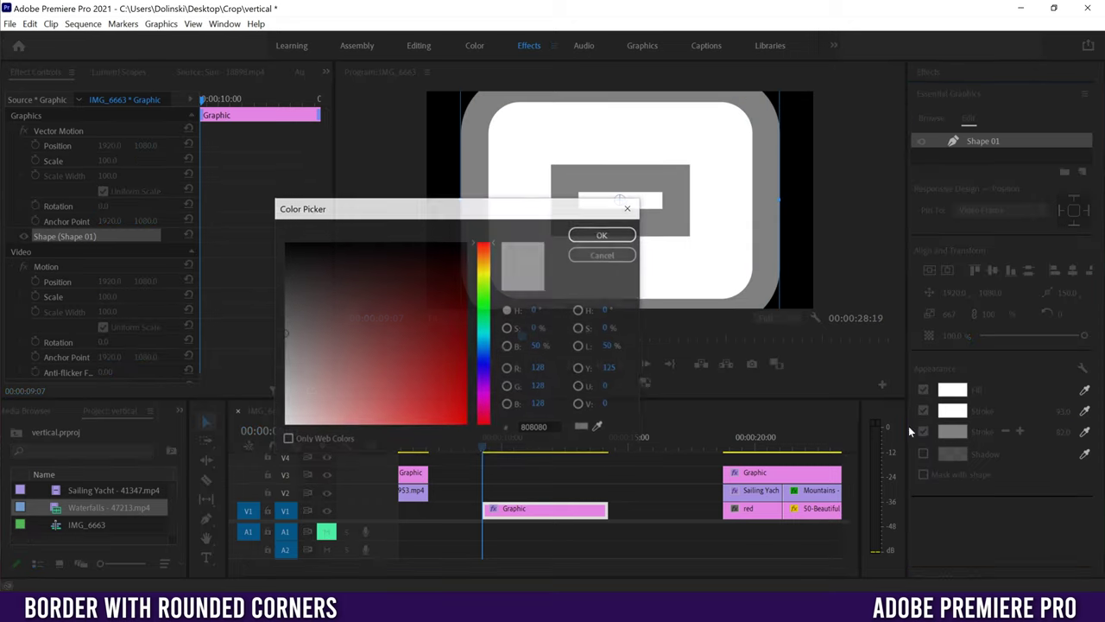
{"action": "left_click_drag", "start_coordinate": [397, 305], "coordinate": [286, 243]}
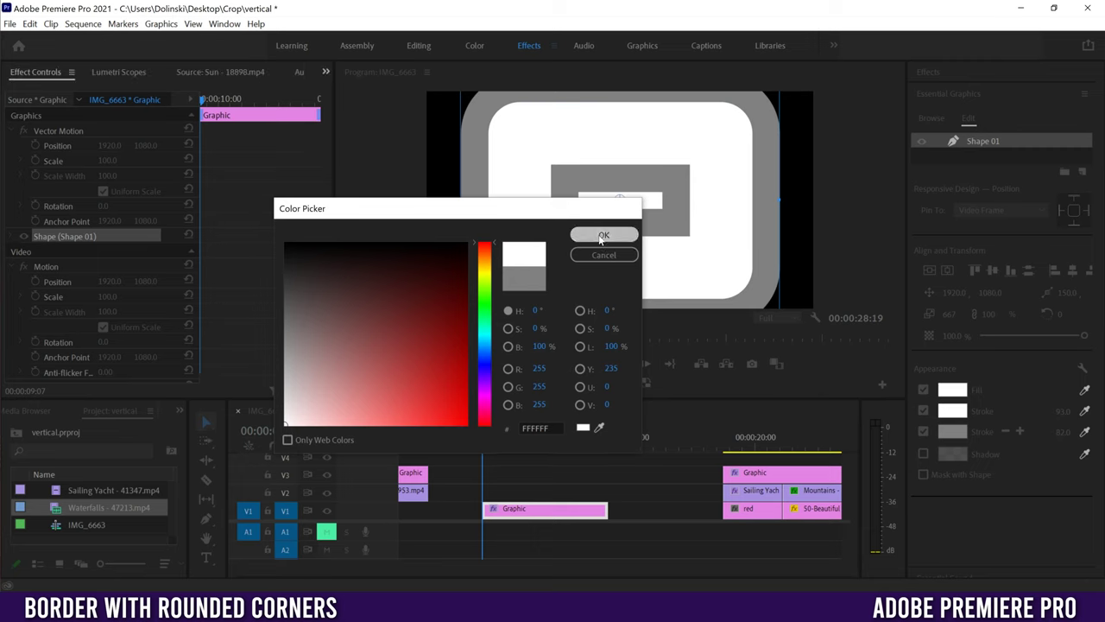
{"action": "left_click", "coordinate": [604, 235]}
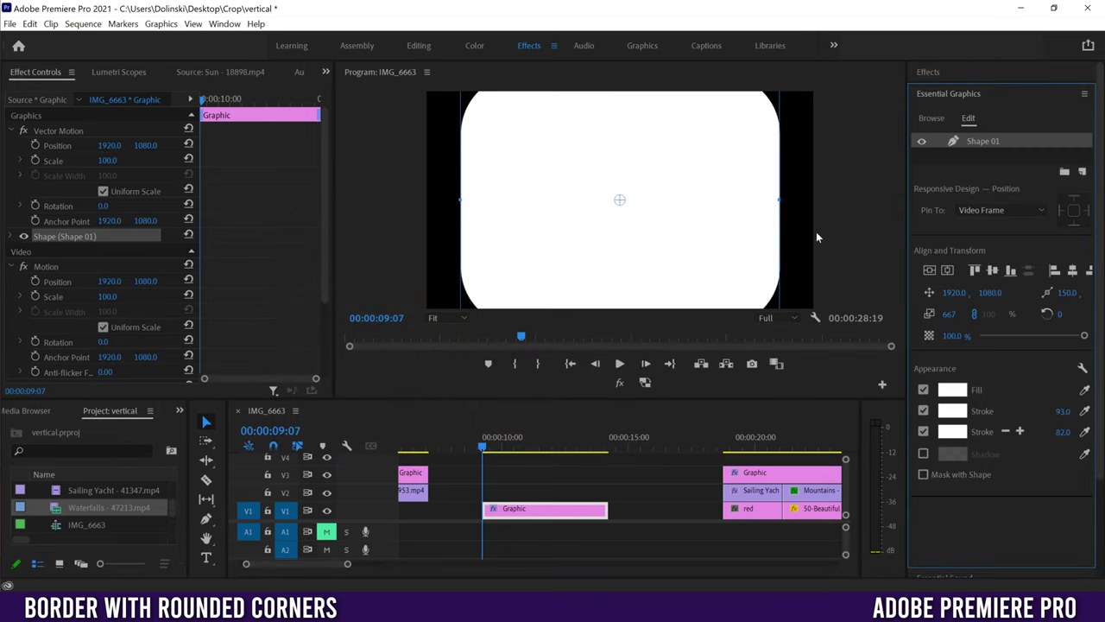
{"action": "left_click", "coordinate": [1006, 431]}
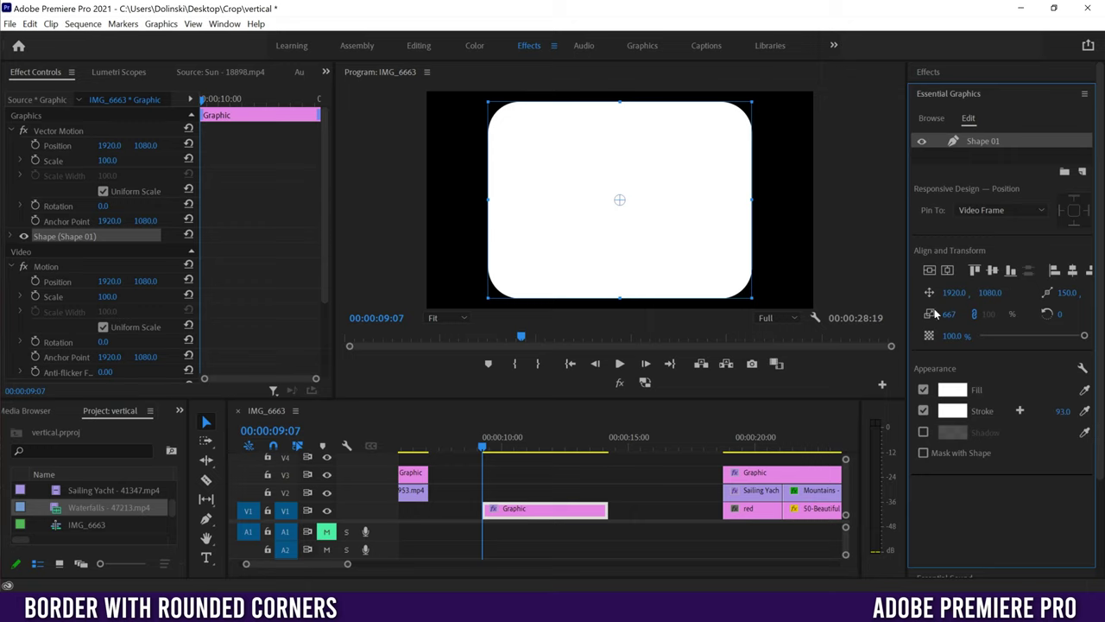
- Scale the rounded rectangle to 635% and stretch both its sides outward toward the edges of the frame
{"action": "left_click_drag", "start_coordinate": [948, 313], "coordinate": [920, 314]}
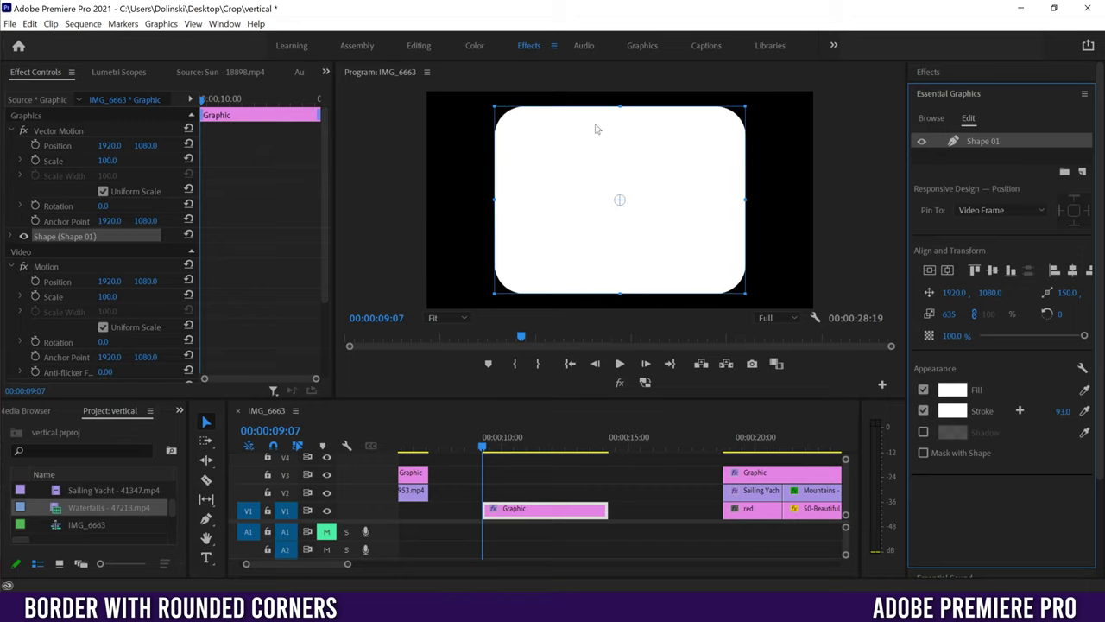
{"action": "left_click_drag", "start_coordinate": [494, 200], "coordinate": [443, 201]}
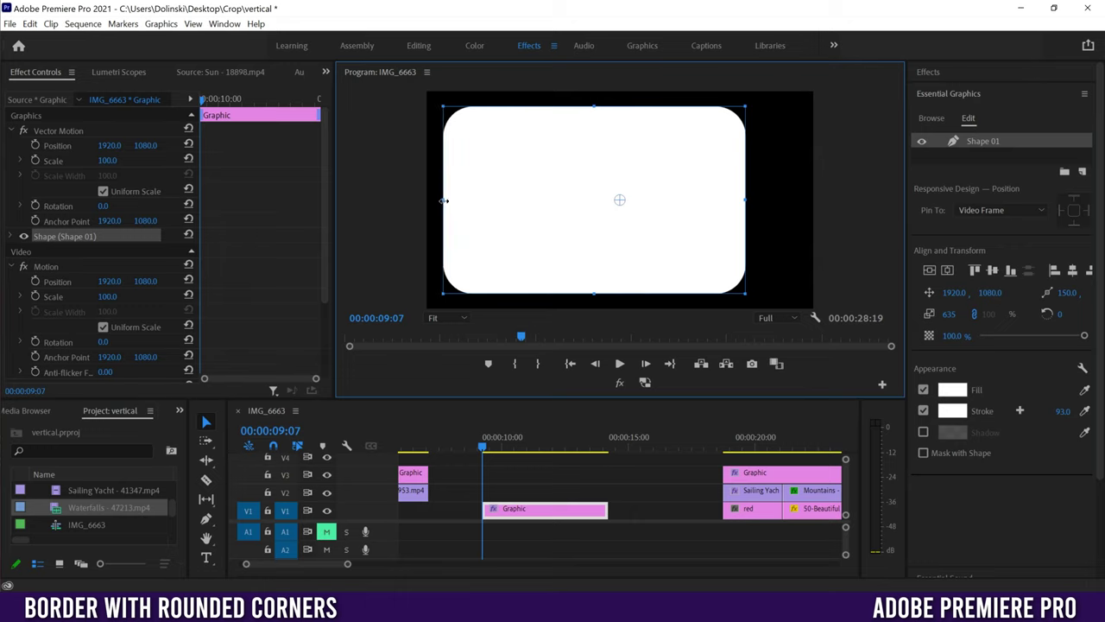
{"action": "left_click_drag", "start_coordinate": [745, 201], "coordinate": [795, 201]}
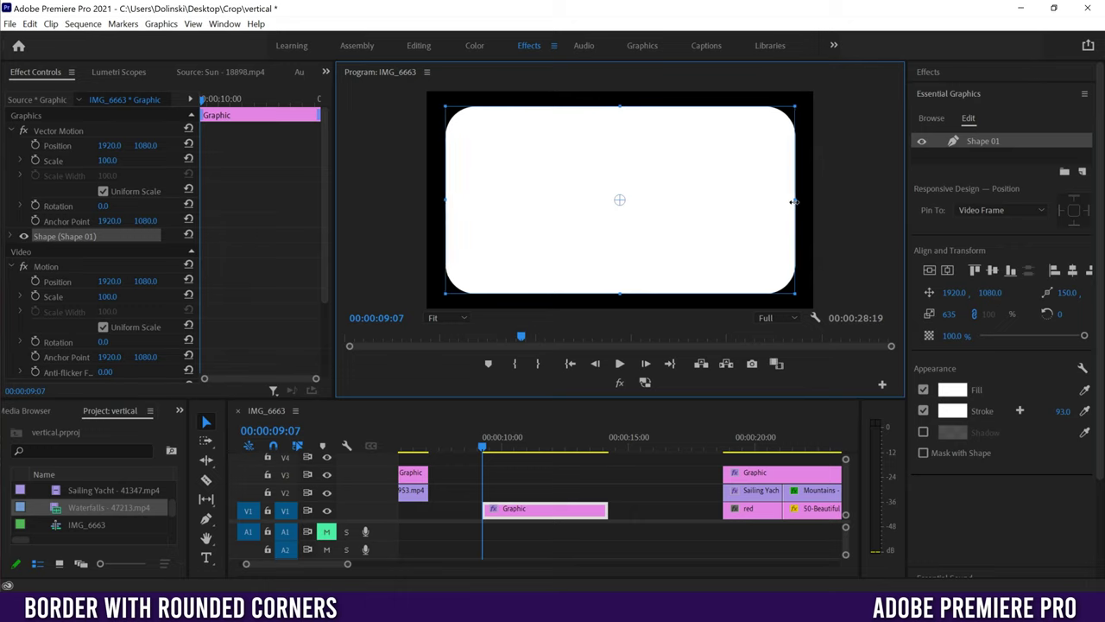
- Center the rounded rectangle vertically and horizontally in the video frame
{"action": "left_click", "coordinate": [930, 270]}
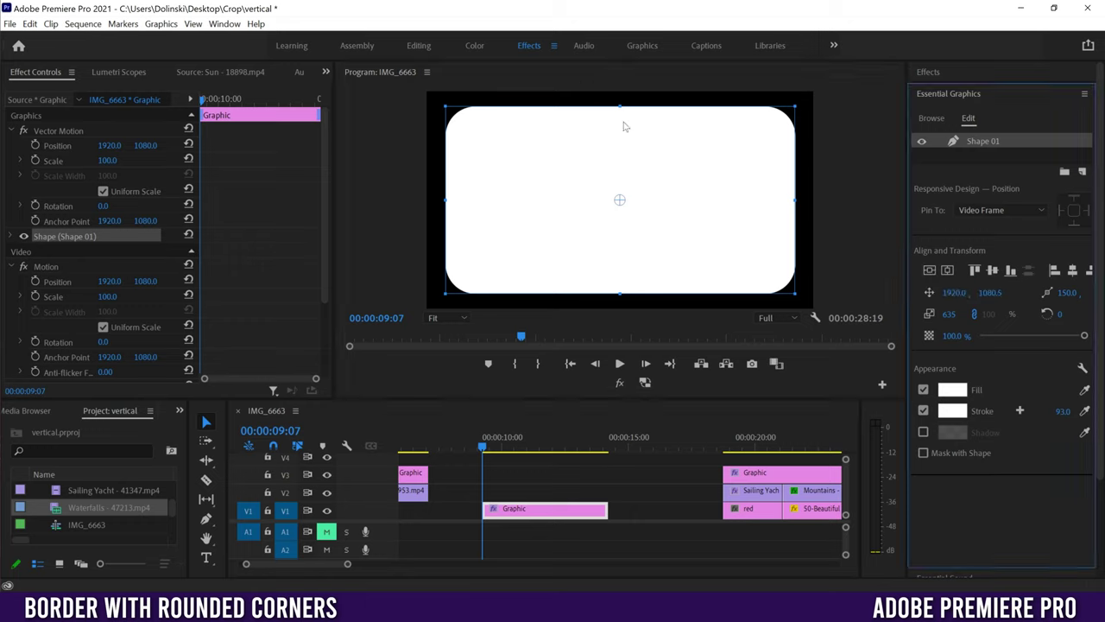
{"action": "left_click", "coordinate": [947, 270]}
{"action": "left_click", "coordinate": [604, 179]}
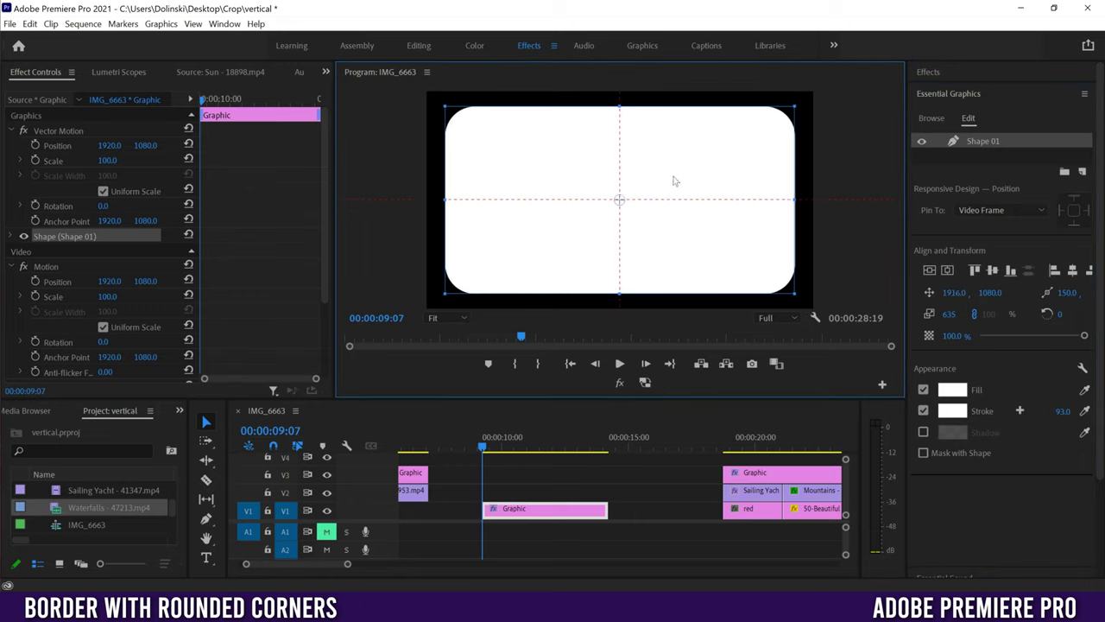
{"action": "key", "text": "shift+Left"}
{"action": "key", "text": "shift+Left"}
{"action": "key", "text": "shift+Left"}
{"action": "key", "text": "shift+Left"}
{"action": "key", "text": "shift+Left"}
{"action": "key", "text": "shift+Left"}
{"action": "key", "text": "shift+Left"}
{"action": "key", "text": "shift+Left"}
{"action": "key", "text": "shift+Left"}
{"action": "key", "text": "shift+Left"}
{"action": "left_click", "coordinate": [947, 270]}
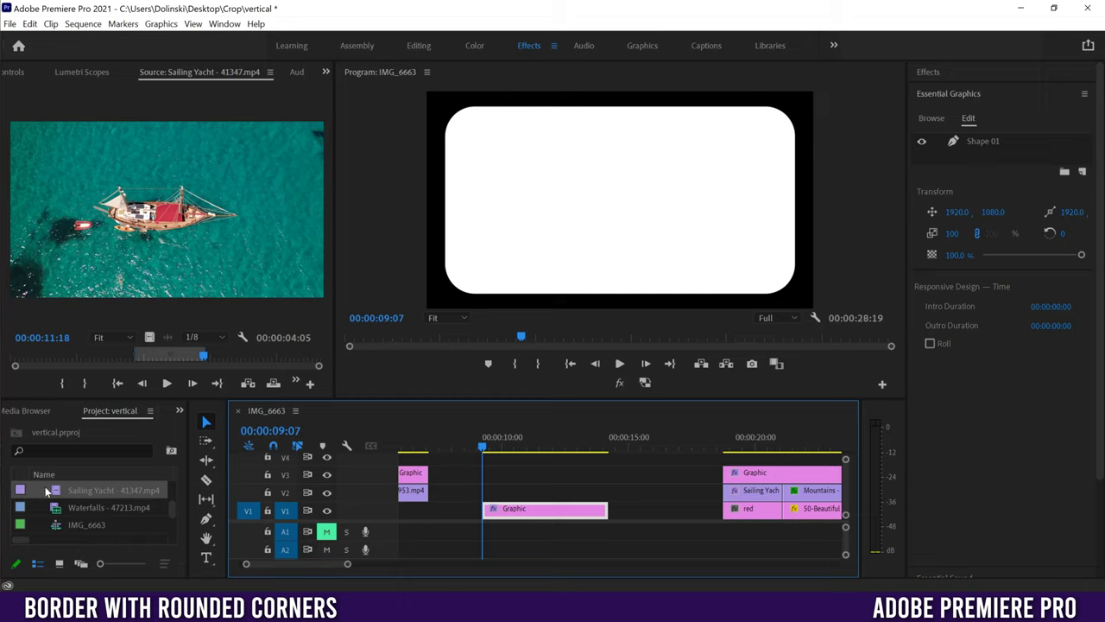
- Place the Sailing Yacht - 41347.mp4 clip beneath Shape 01 inside the graphic and mask it with the shape
{"action": "left_click_drag", "start_coordinate": [56, 493], "coordinate": [986, 151]}
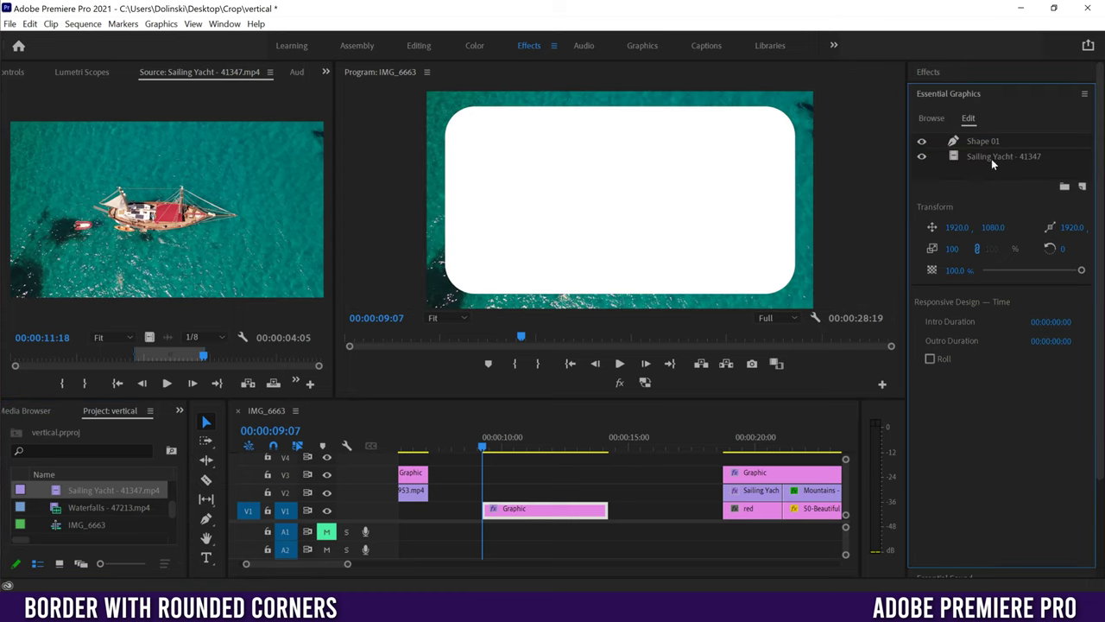
{"action": "left_click", "coordinate": [974, 143]}
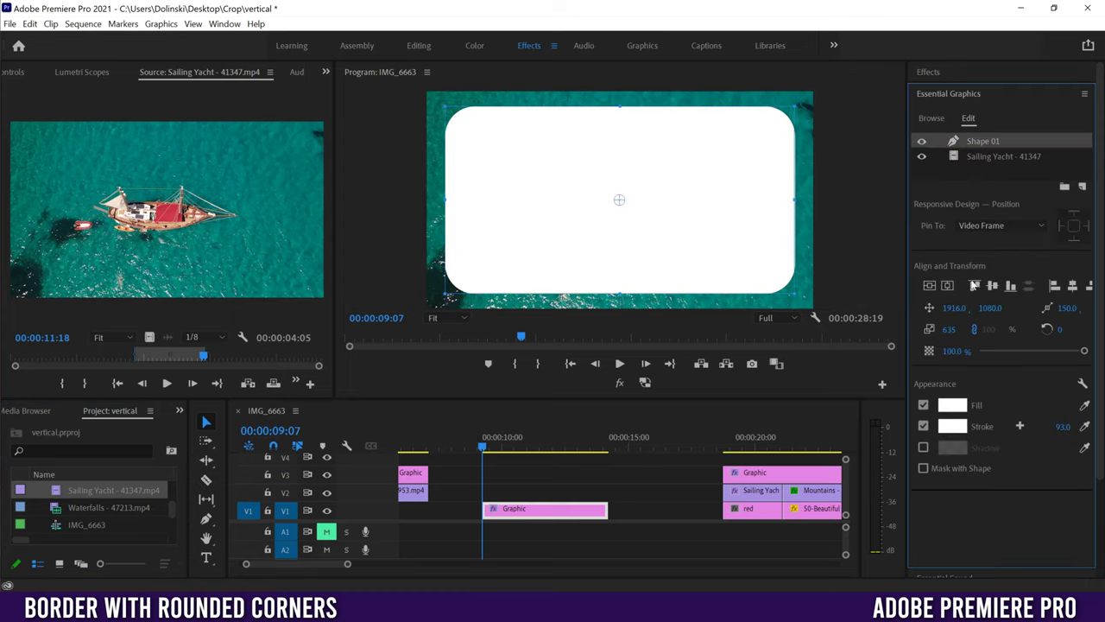
{"action": "left_click", "coordinate": [923, 468]}
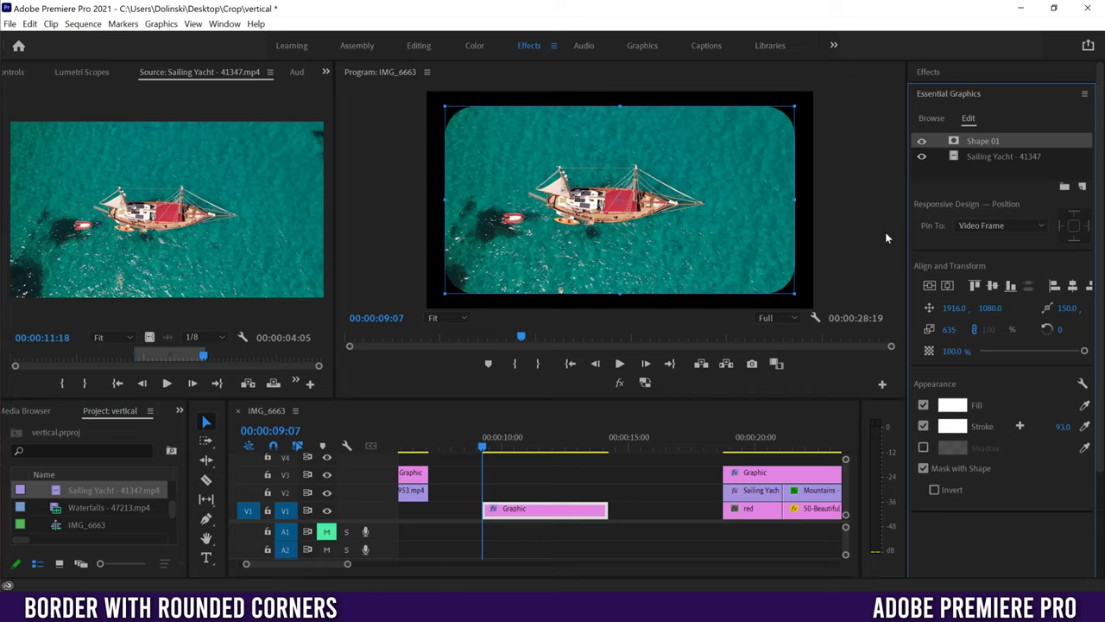
{"action": "left_click_drag", "start_coordinate": [482, 441], "coordinate": [542, 440]}
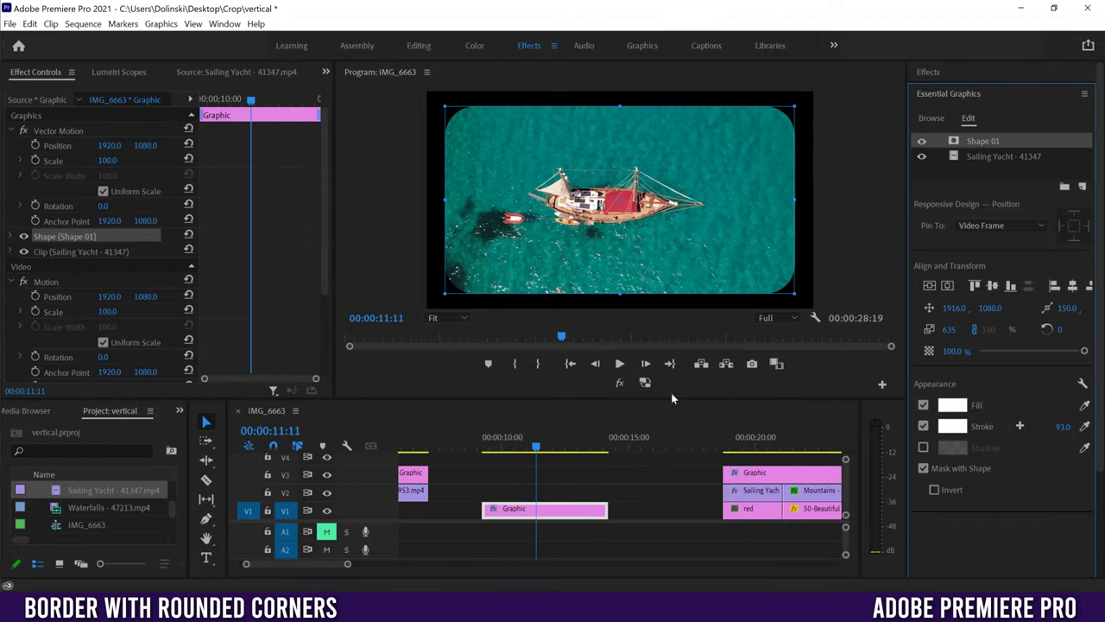
- Delete the Sailing Yacht - 41347 layer from the graphic and turn off Mask with Shape for Shape 01
{"action": "left_click", "coordinate": [991, 159]}
{"action": "key", "text": "Delete"}
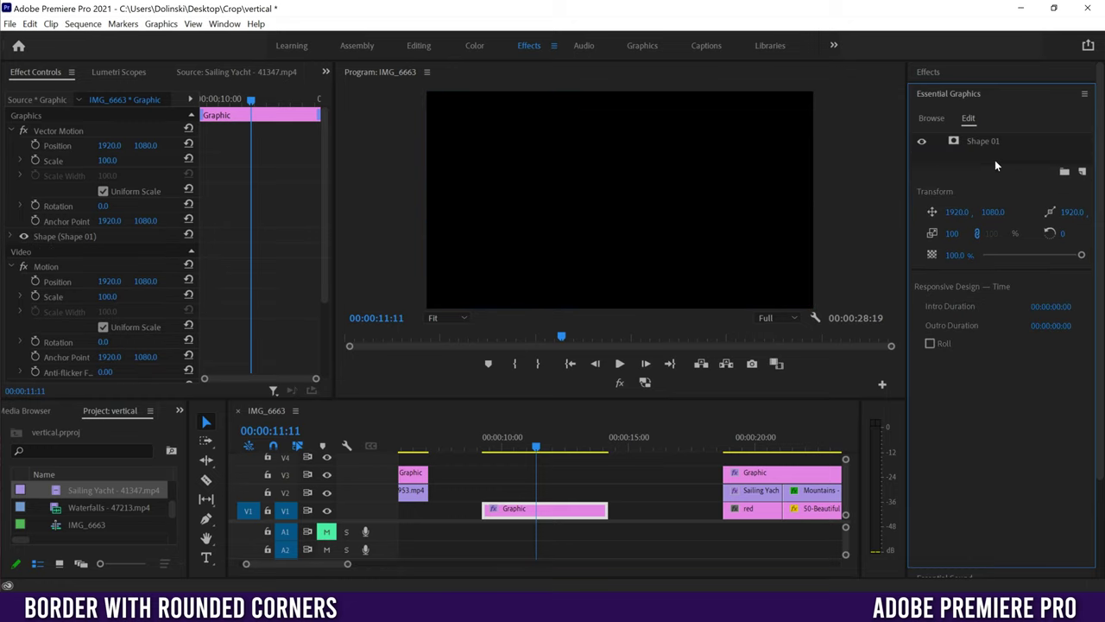
{"action": "left_click", "coordinate": [981, 143]}
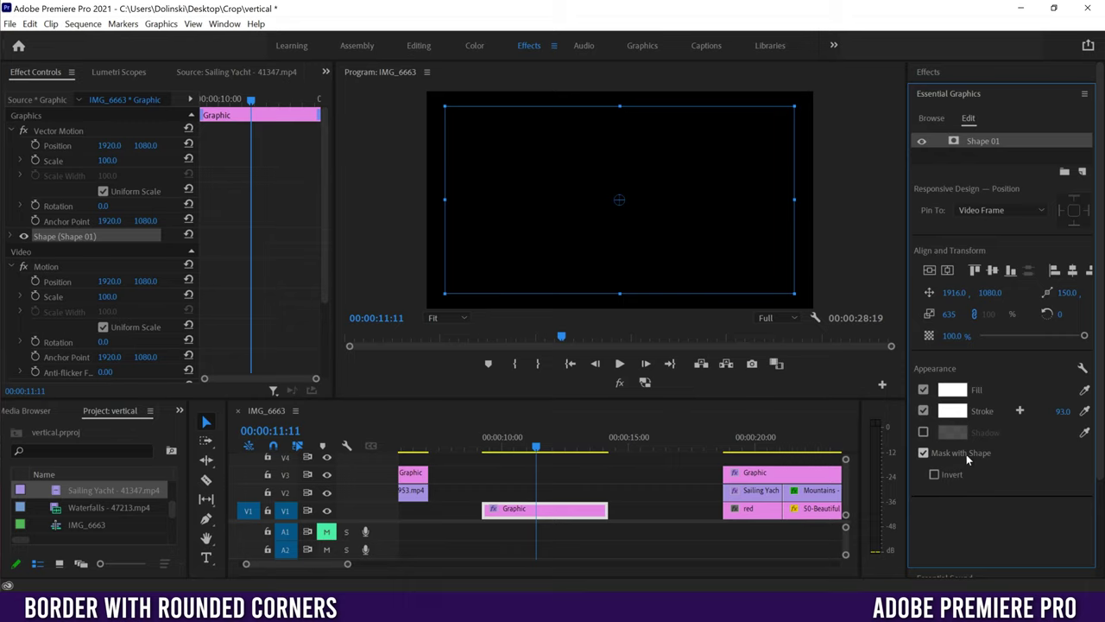
{"action": "left_click", "coordinate": [923, 454]}
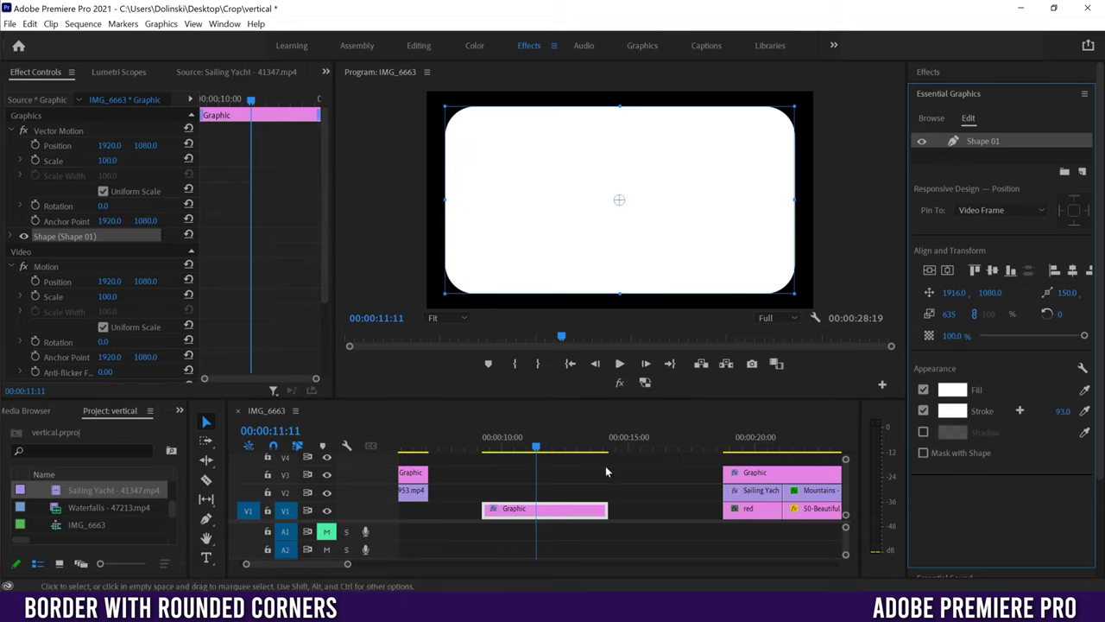
- Move the graphic up to track V3 and place the Waterfalls - 47213.mp4 clip beneath its start on V2
{"action": "left_click_drag", "start_coordinate": [545, 515], "coordinate": [553, 480]}
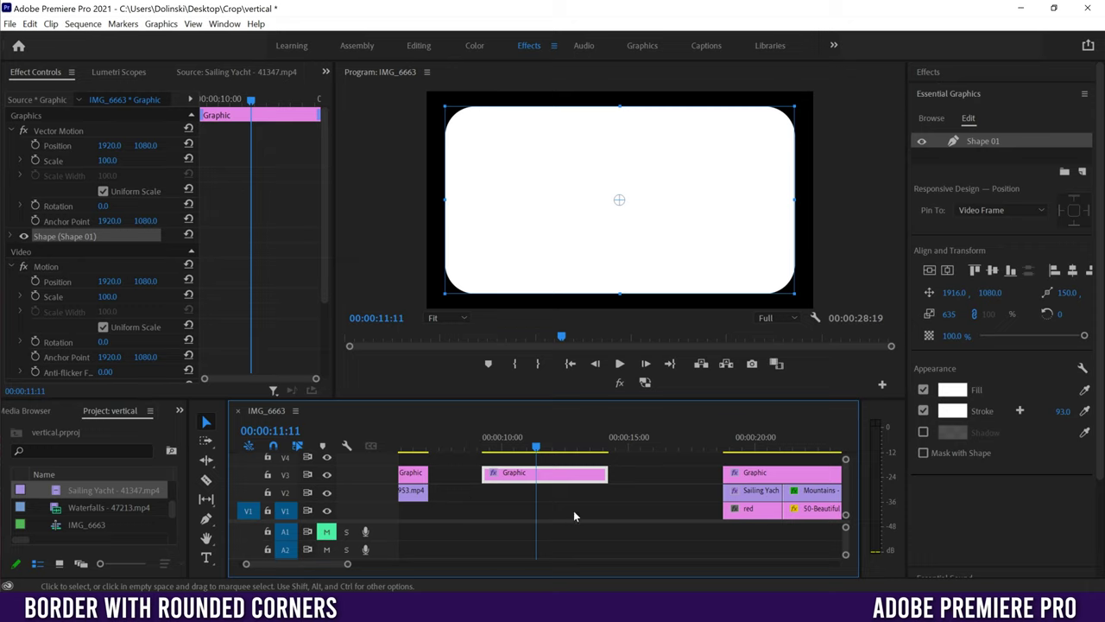
{"action": "left_click", "coordinate": [83, 510]}
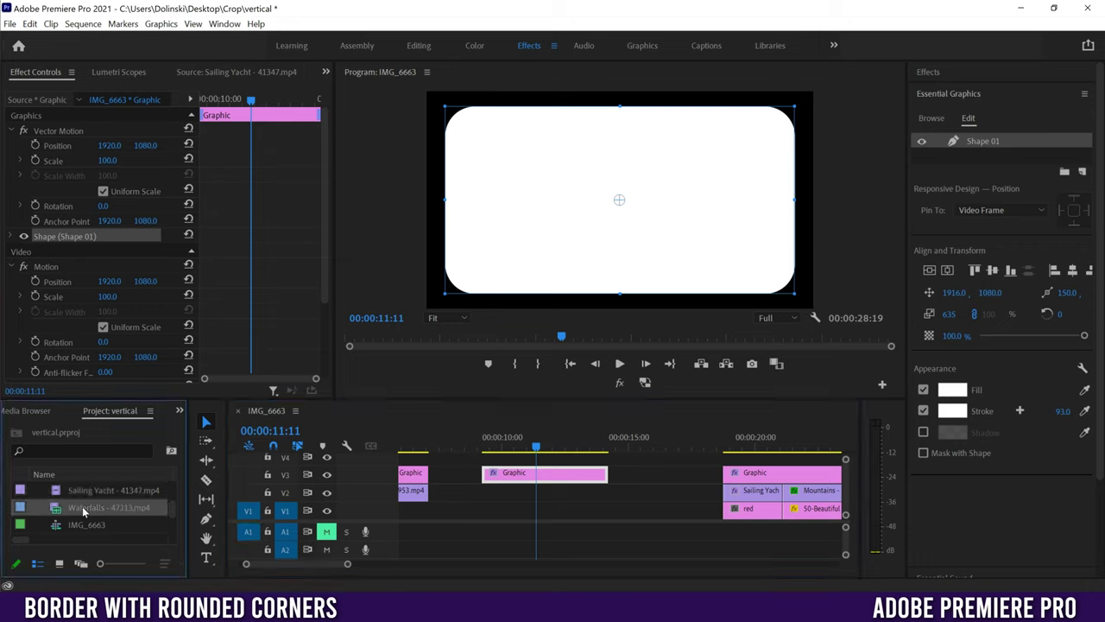
{"action": "double_click", "coordinate": [55, 513]}
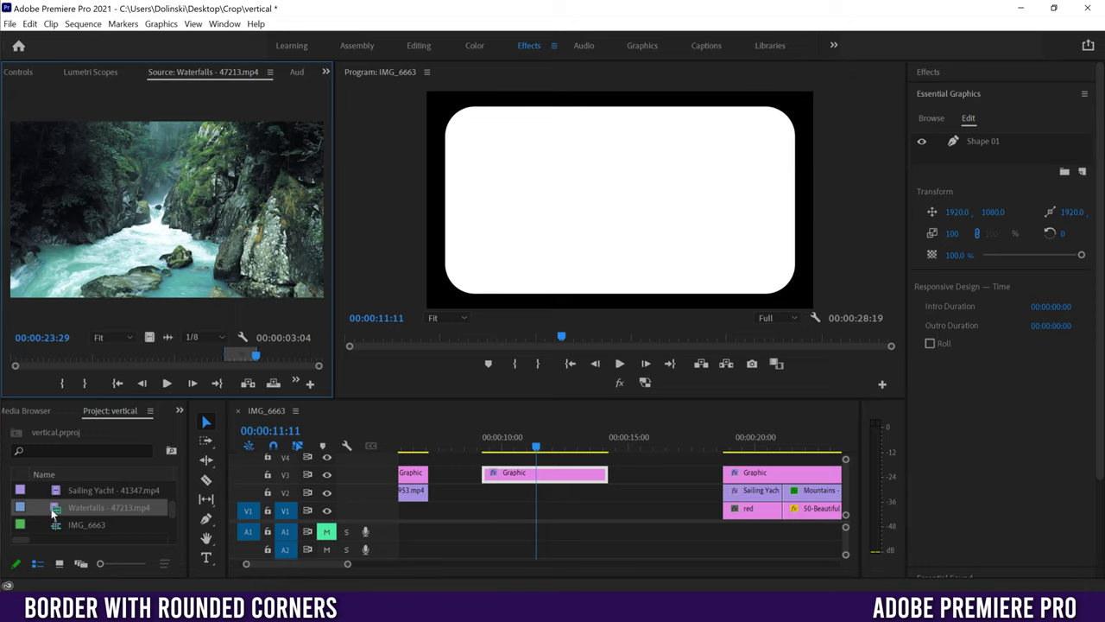
{"action": "left_click_drag", "start_coordinate": [143, 233], "coordinate": [435, 473]}
{"action": "left_click_drag", "start_coordinate": [469, 495], "coordinate": [488, 498]}
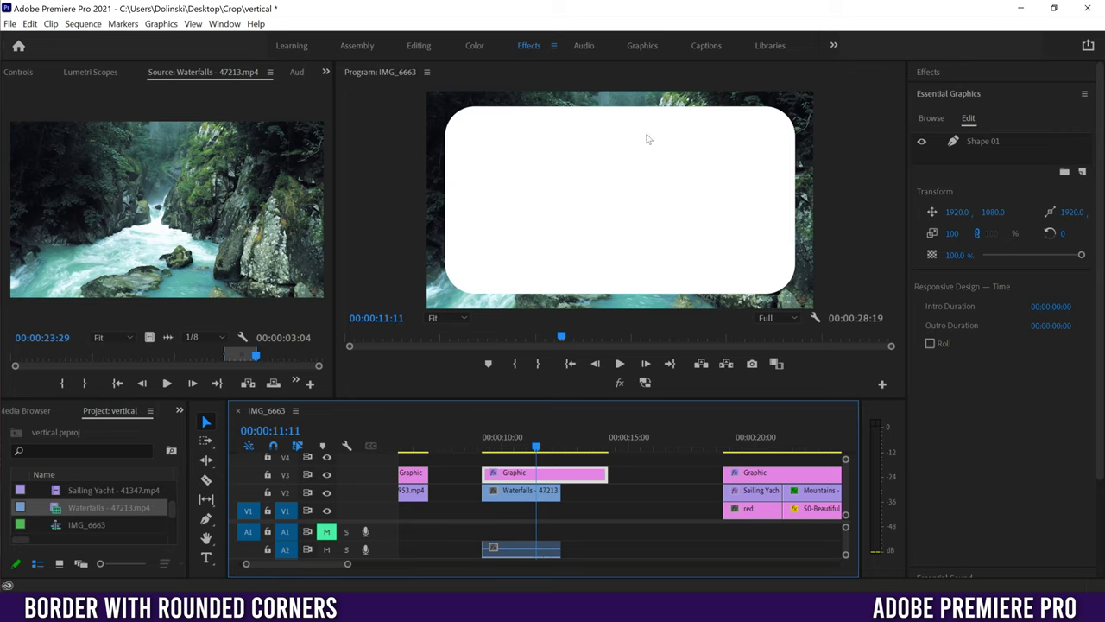
- Find the Track Matte Key effect with the search term "track" and apply it to the Waterfalls clip on V2
{"action": "left_click", "coordinate": [946, 75]}
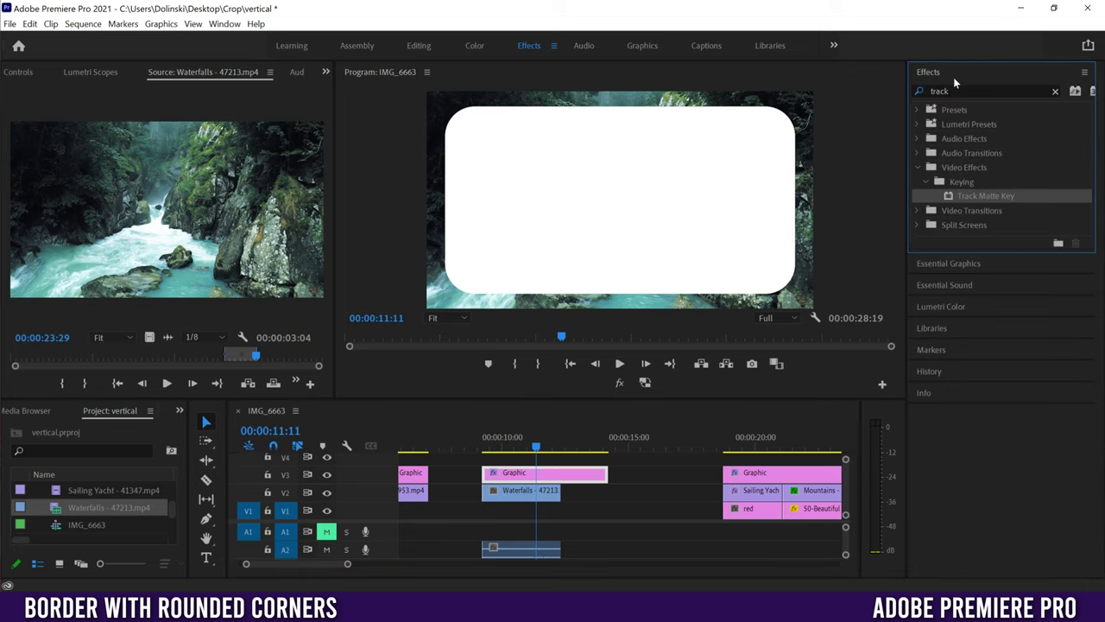
{"action": "left_click", "coordinate": [224, 25]}
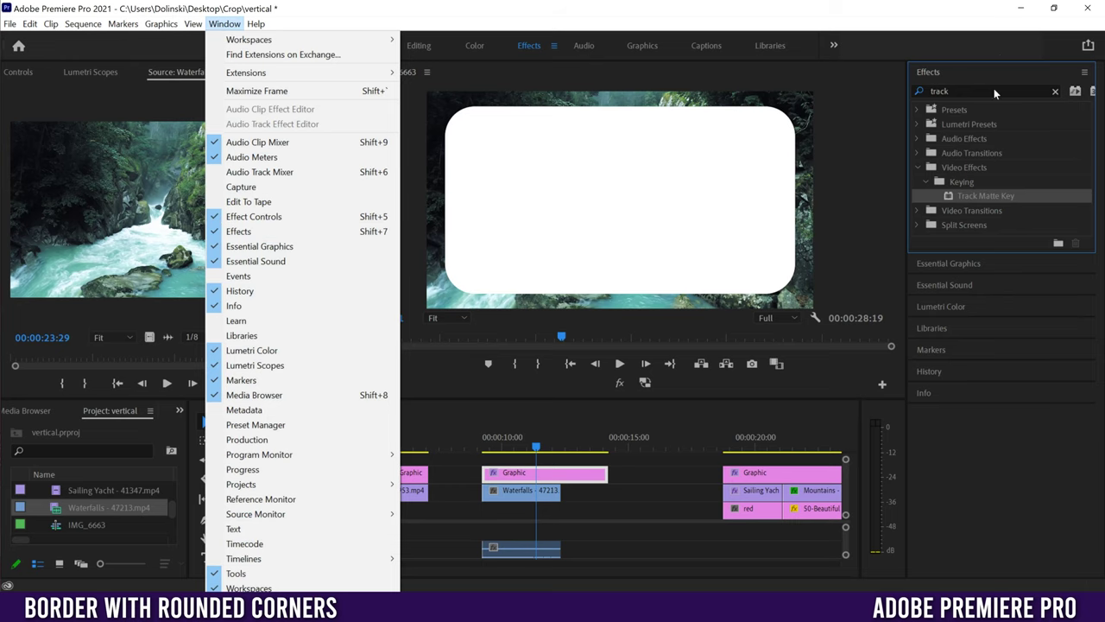
{"action": "left_click", "coordinate": [984, 67]}
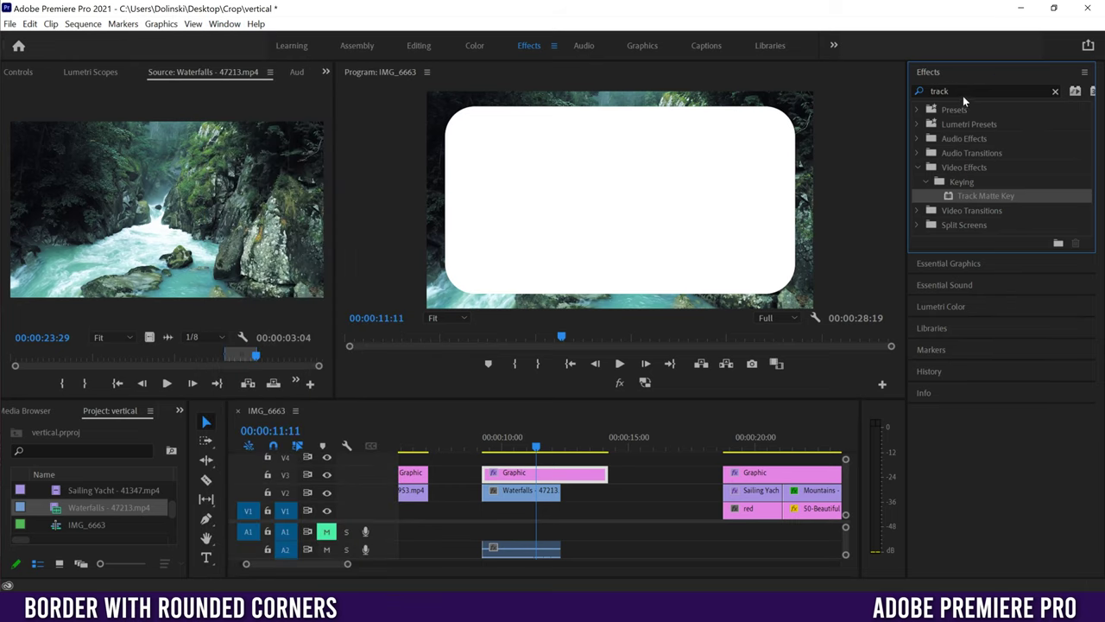
{"action": "left_click", "coordinate": [961, 90]}
{"action": "type", "text": "track"}
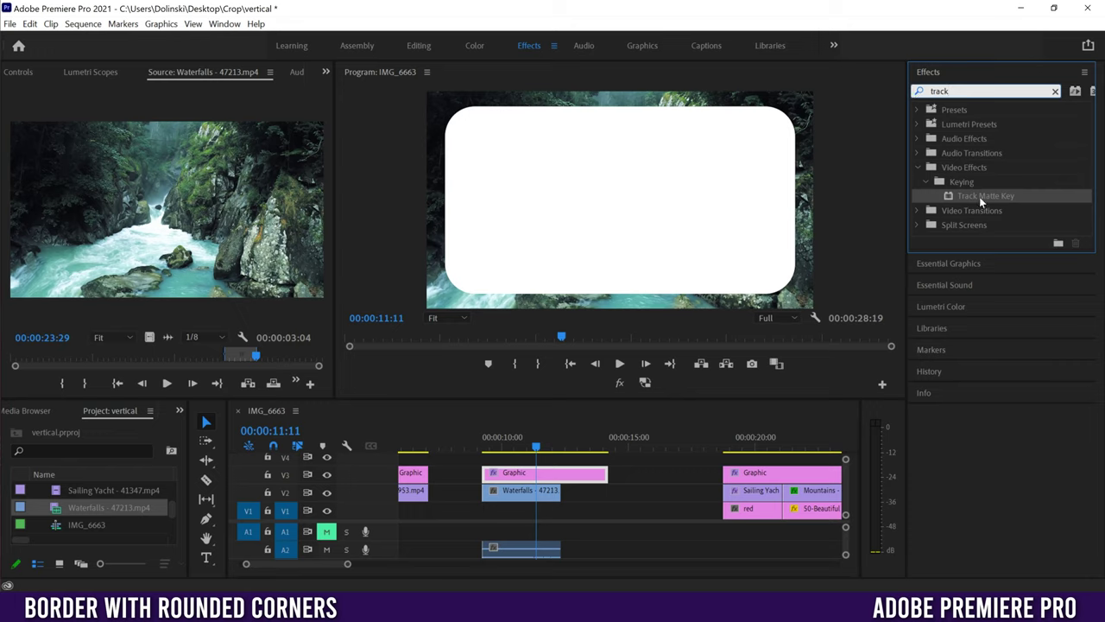
{"action": "left_click_drag", "start_coordinate": [950, 198], "coordinate": [518, 492]}
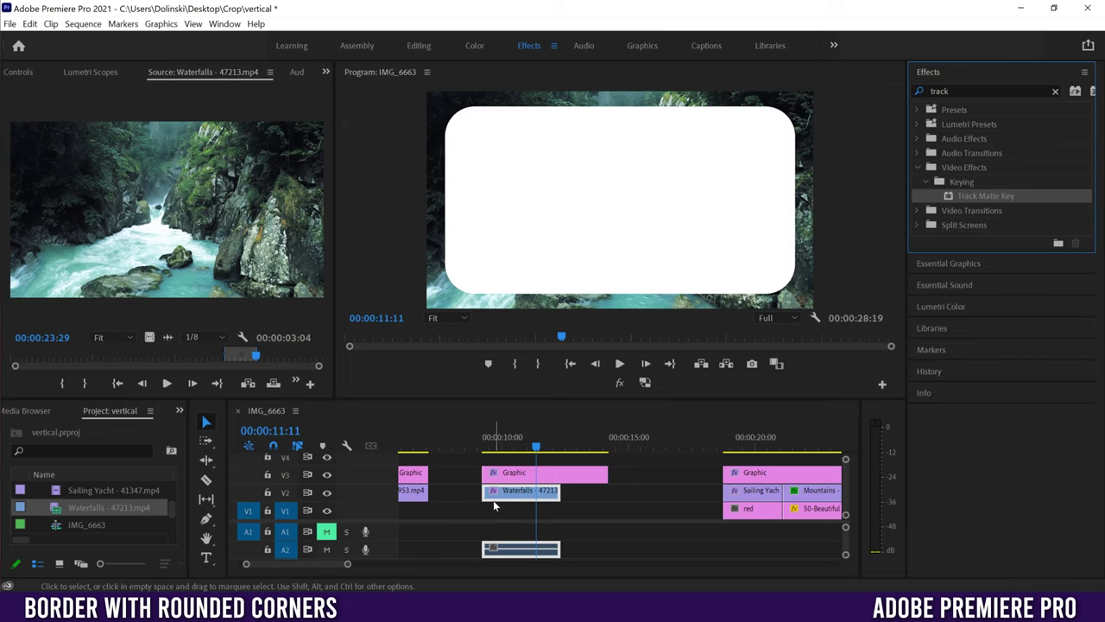
- Set the matte of the Waterfalls clip's Track Matte Key effect to Video 3
{"action": "left_click", "coordinate": [510, 499]}
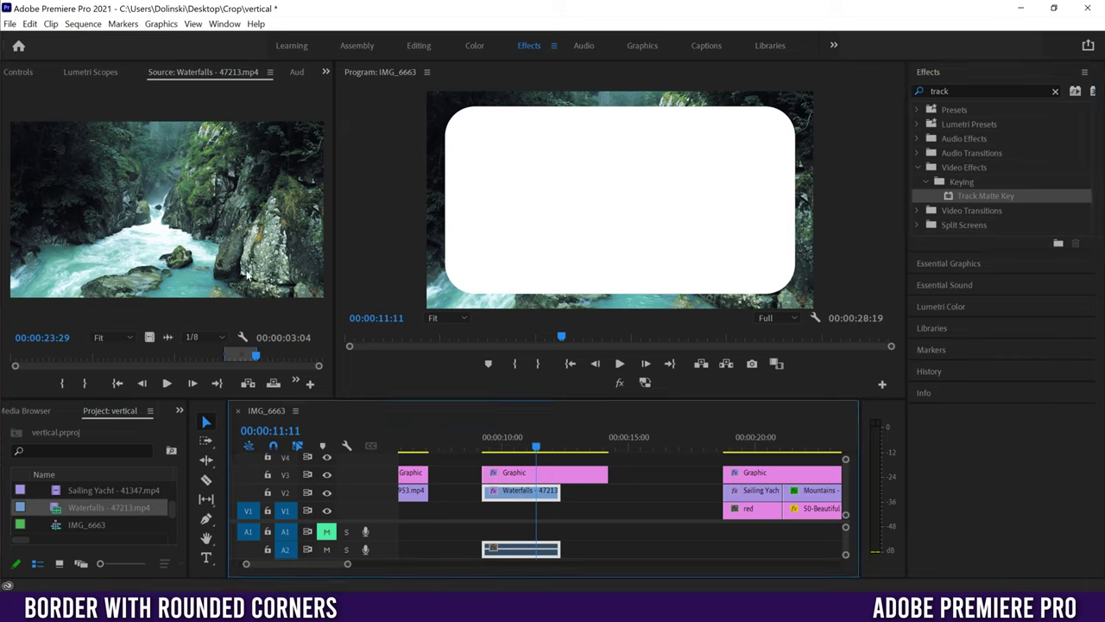
{"action": "left_click", "coordinate": [21, 74]}
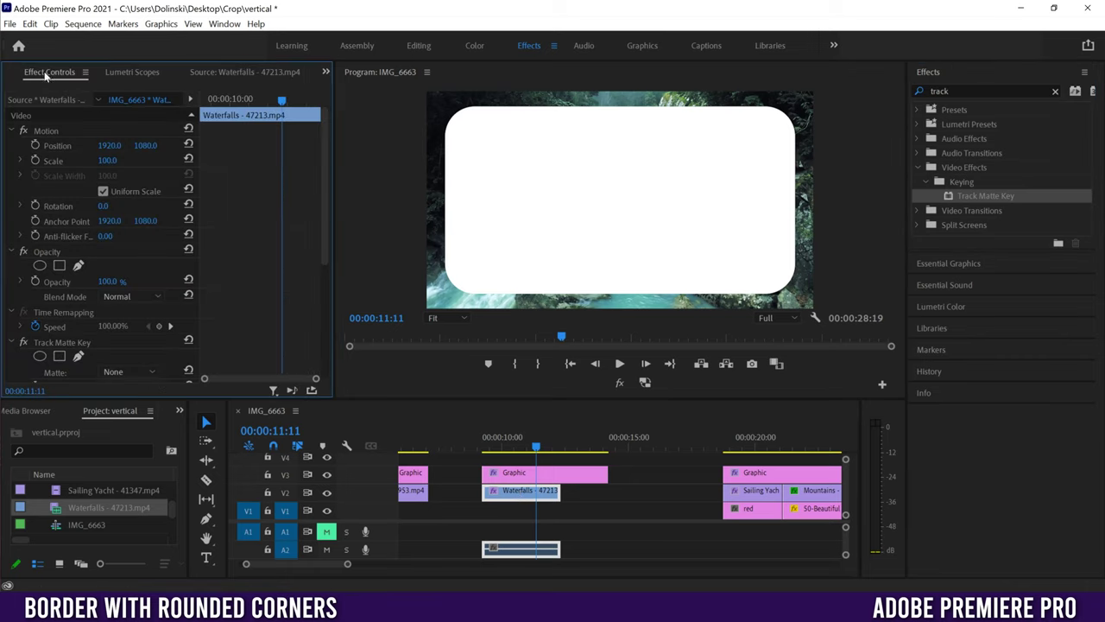
{"action": "left_click", "coordinate": [224, 24]}
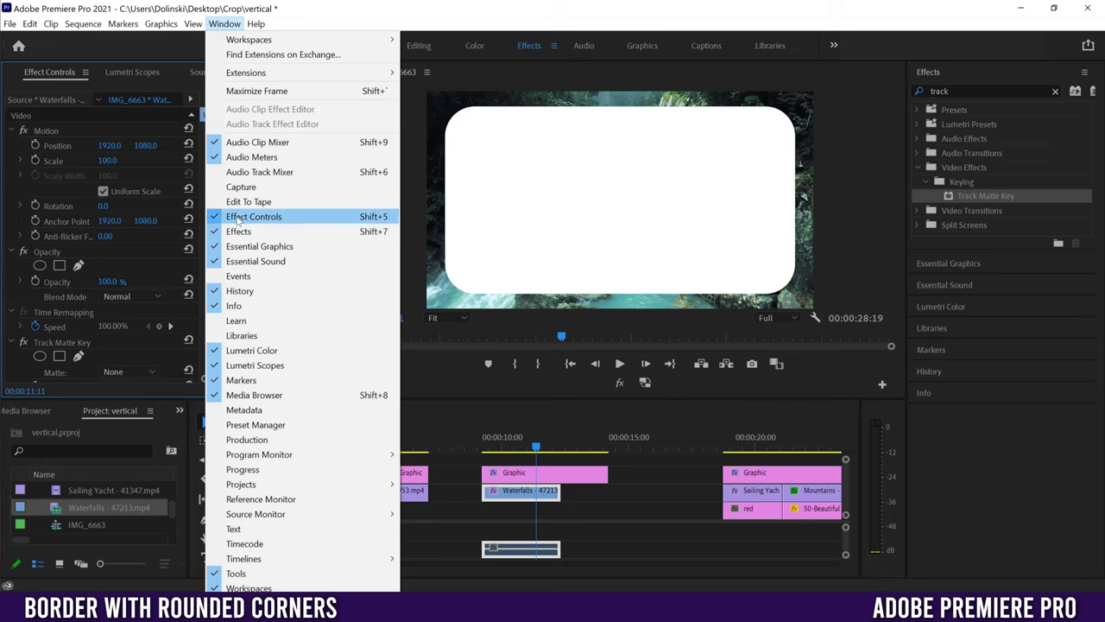
{"action": "left_click", "coordinate": [80, 41]}
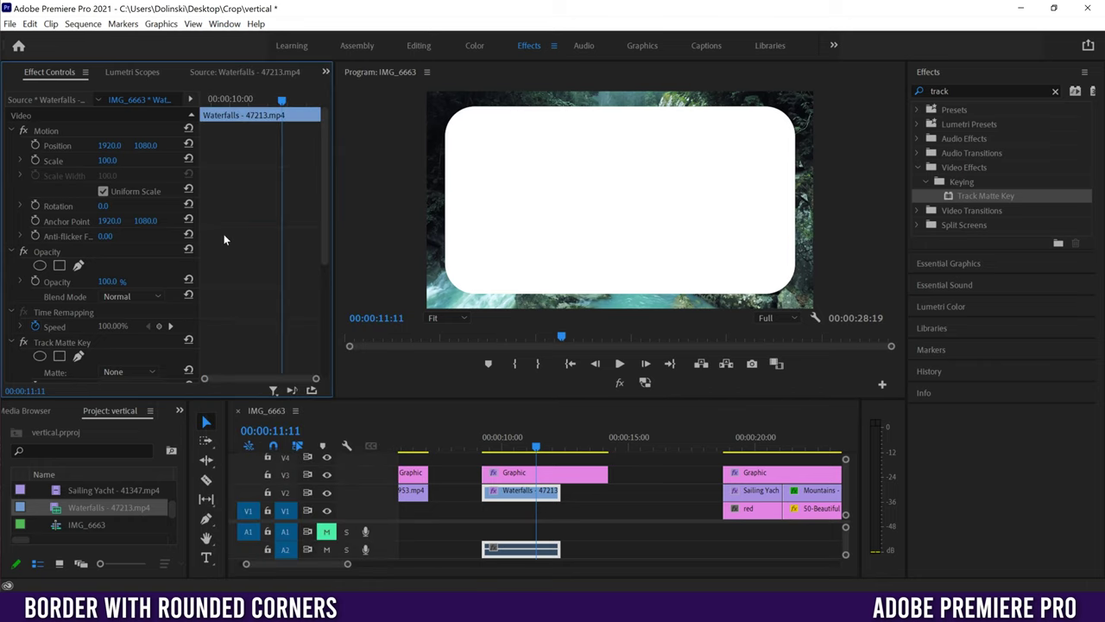
{"action": "left_click_drag", "start_coordinate": [323, 187], "coordinate": [309, 271]}
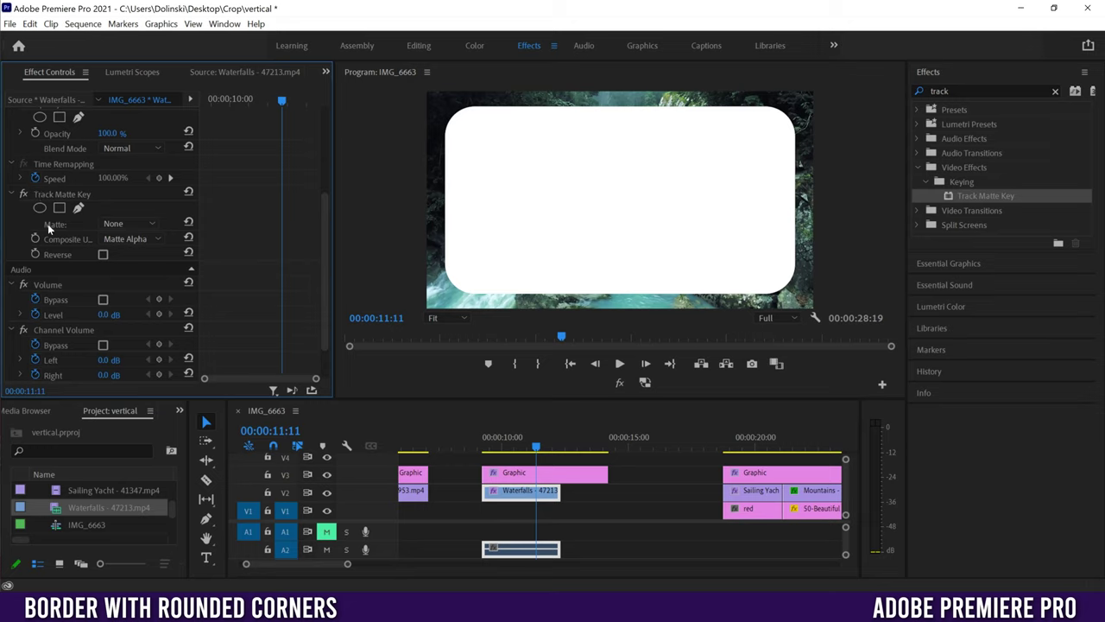
{"action": "left_click", "coordinate": [131, 225]}
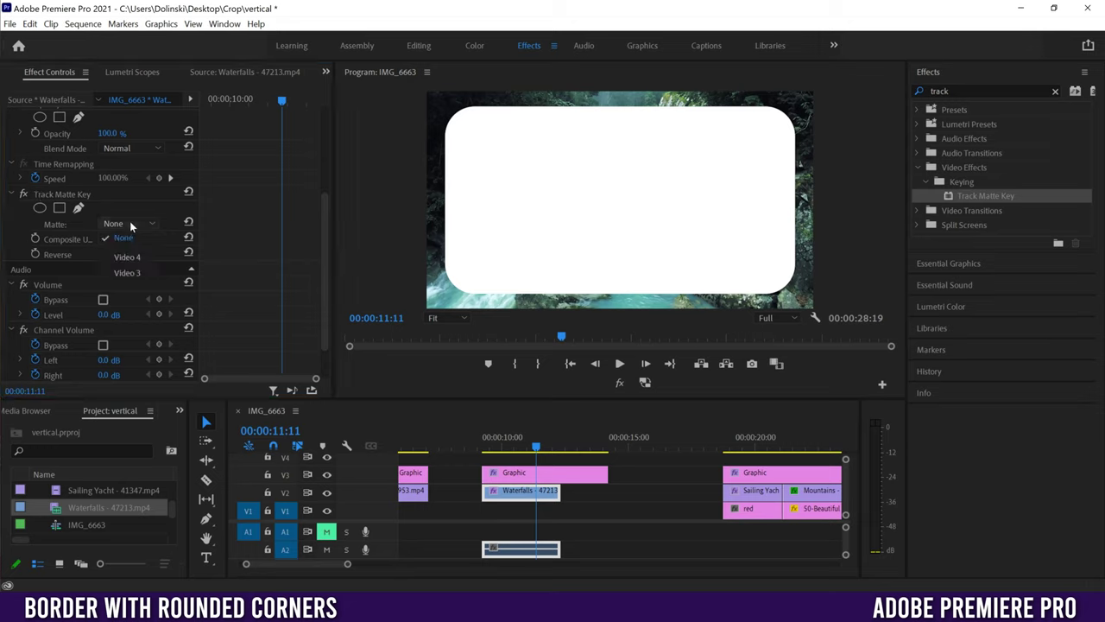
{"action": "left_click", "coordinate": [133, 270]}
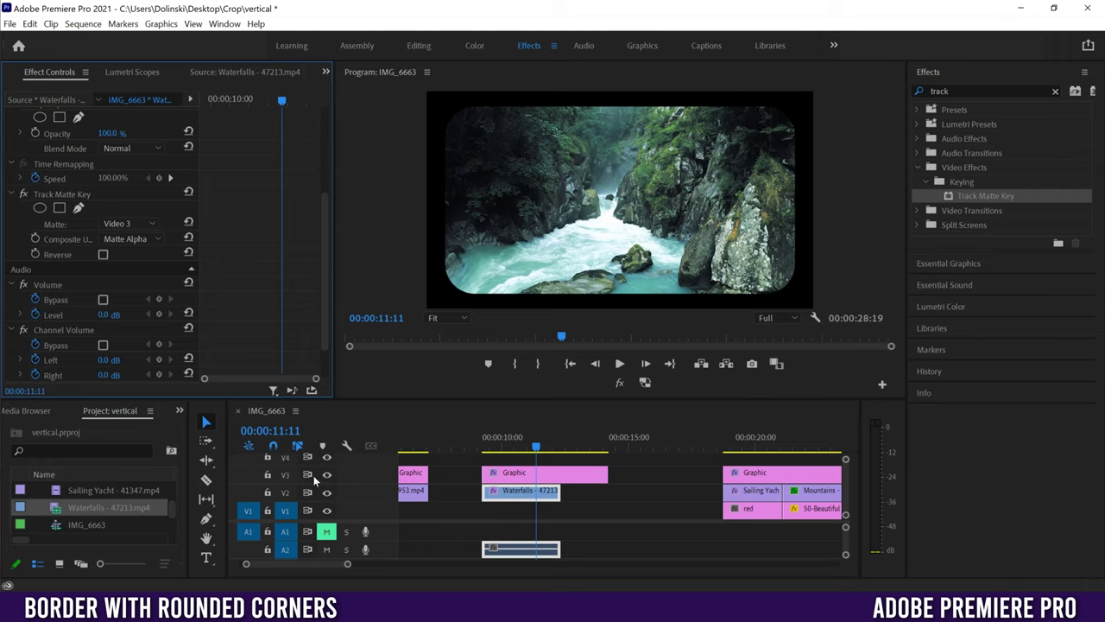
- Play back the masked Waterfalls clip from near its start to check the rounded corners
{"action": "left_click", "coordinate": [500, 443]}
{"action": "key", "text": "f"}
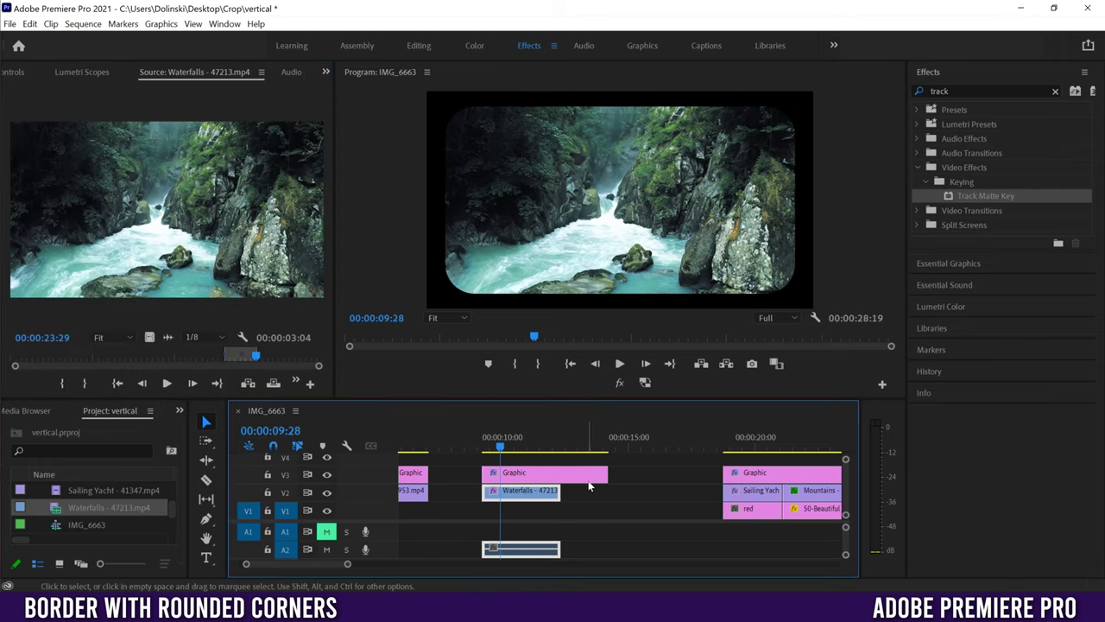
{"action": "left_click_drag", "start_coordinate": [500, 447], "coordinate": [493, 459]}
{"action": "left_click", "coordinate": [620, 364]}
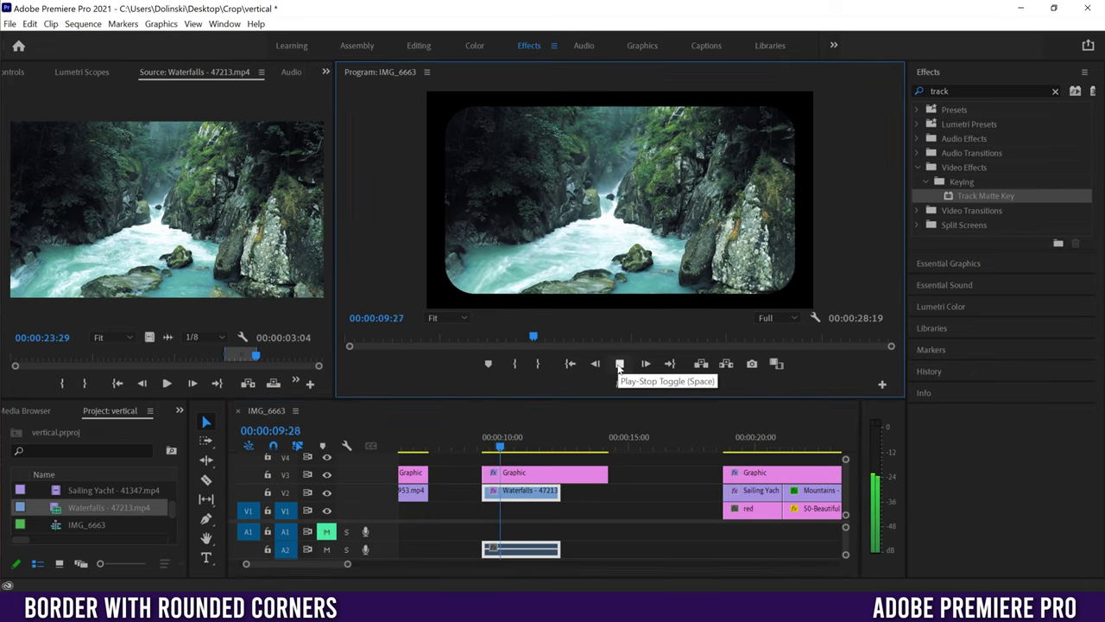
{"action": "left_click", "coordinate": [620, 363]}
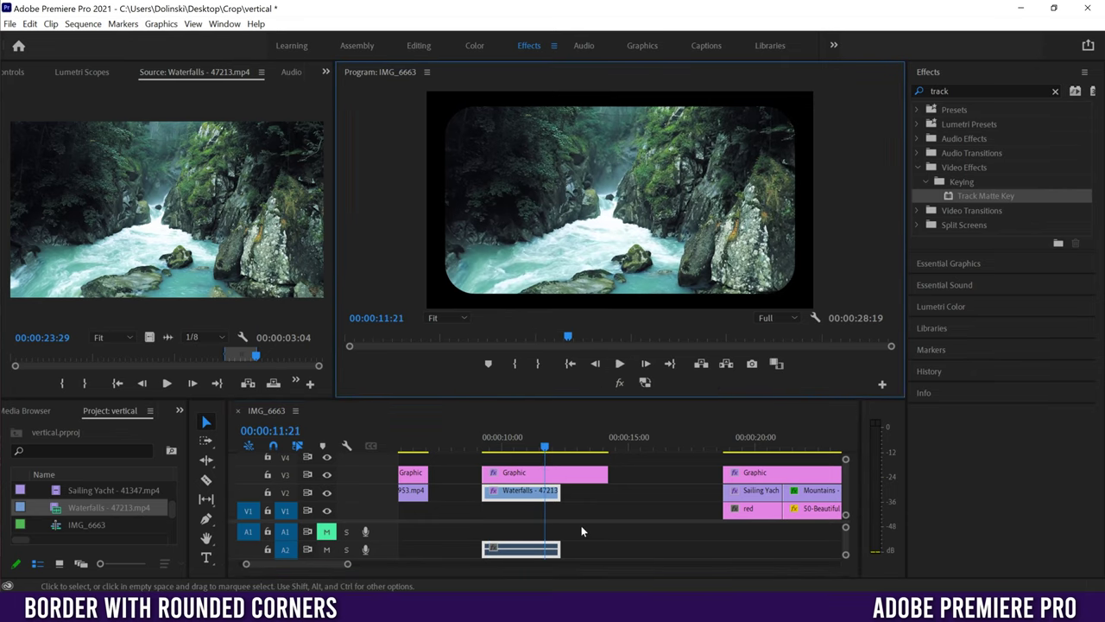
- Extend the end of the graphic on V3 and place Mountains - 48873.mp4 directly after the Waterfalls clip on V2
{"action": "left_click", "coordinate": [491, 446]}
{"action": "left_click_drag", "start_coordinate": [609, 474], "coordinate": [651, 474]}
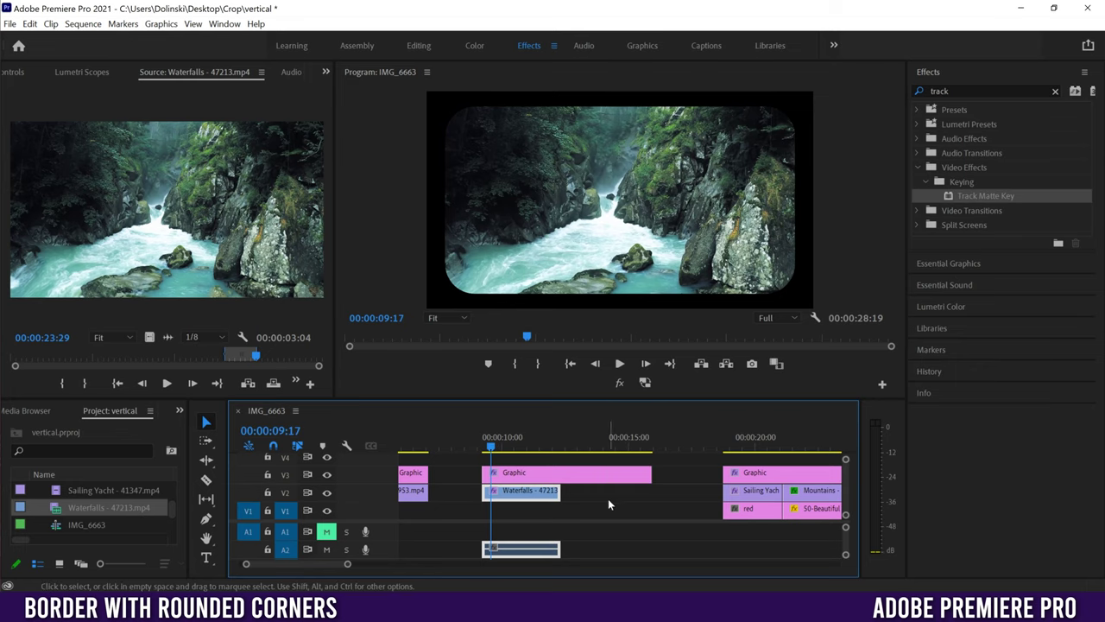
{"action": "left_click_drag", "start_coordinate": [171, 509], "coordinate": [170, 506]}
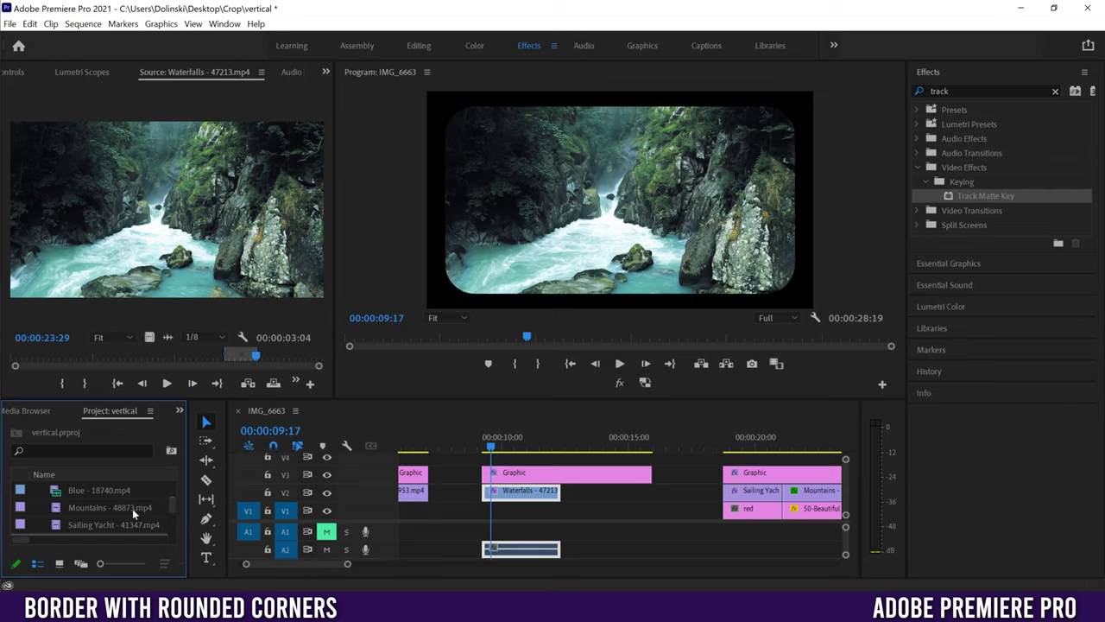
{"action": "left_click_drag", "start_coordinate": [53, 510], "coordinate": [577, 498]}
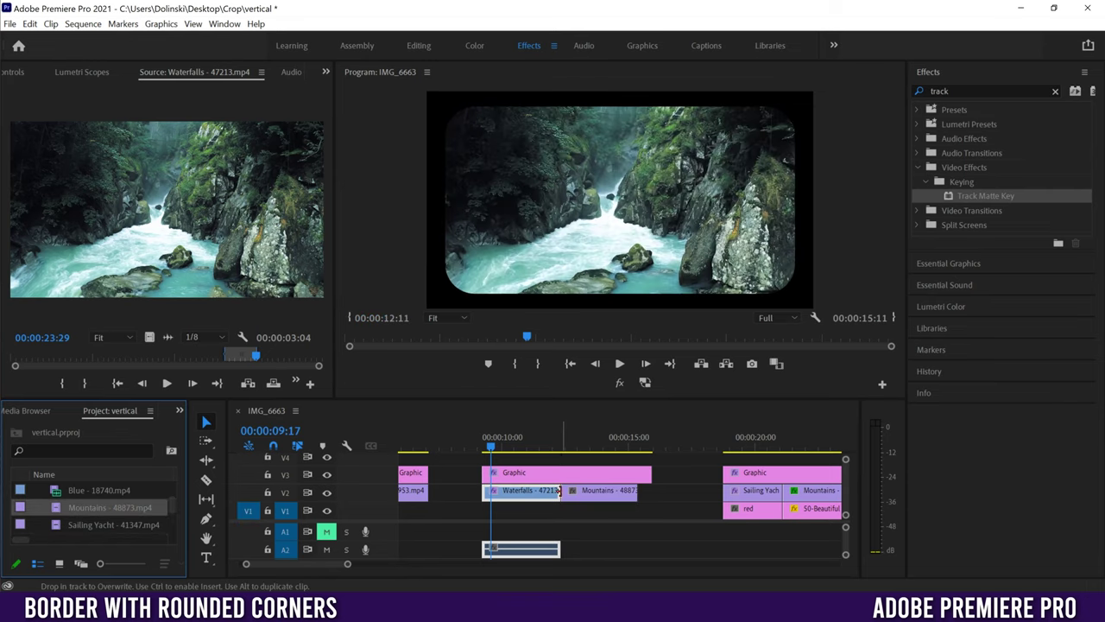
- Copy the Track Matte Key effect from the Waterfalls clip and paste it onto the Mountains clip
{"action": "left_click", "coordinate": [595, 446]}
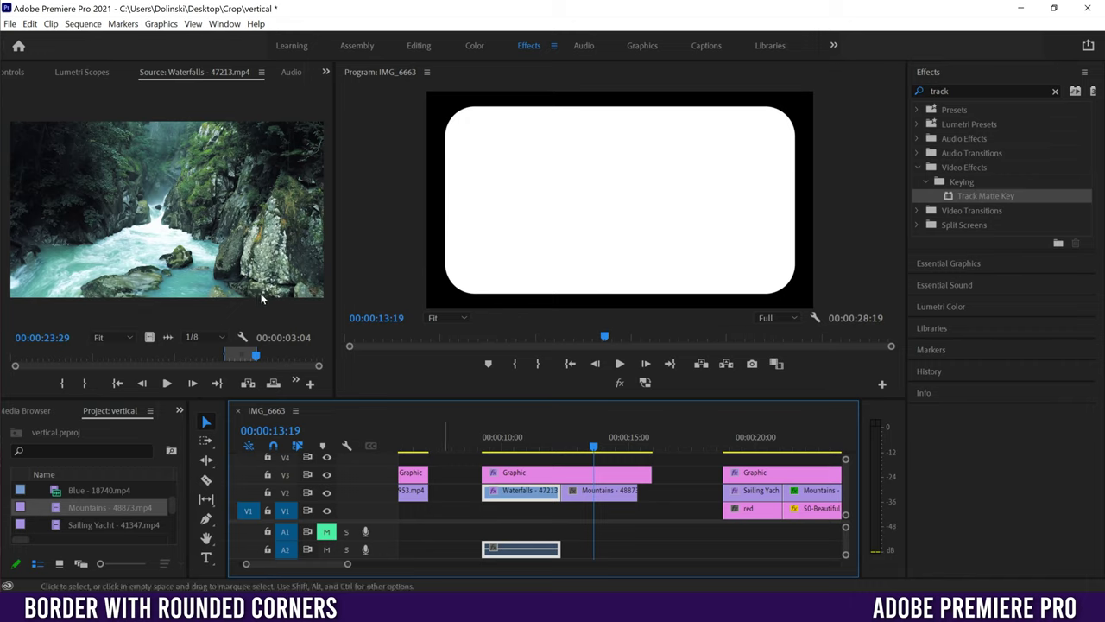
{"action": "left_click", "coordinate": [15, 73]}
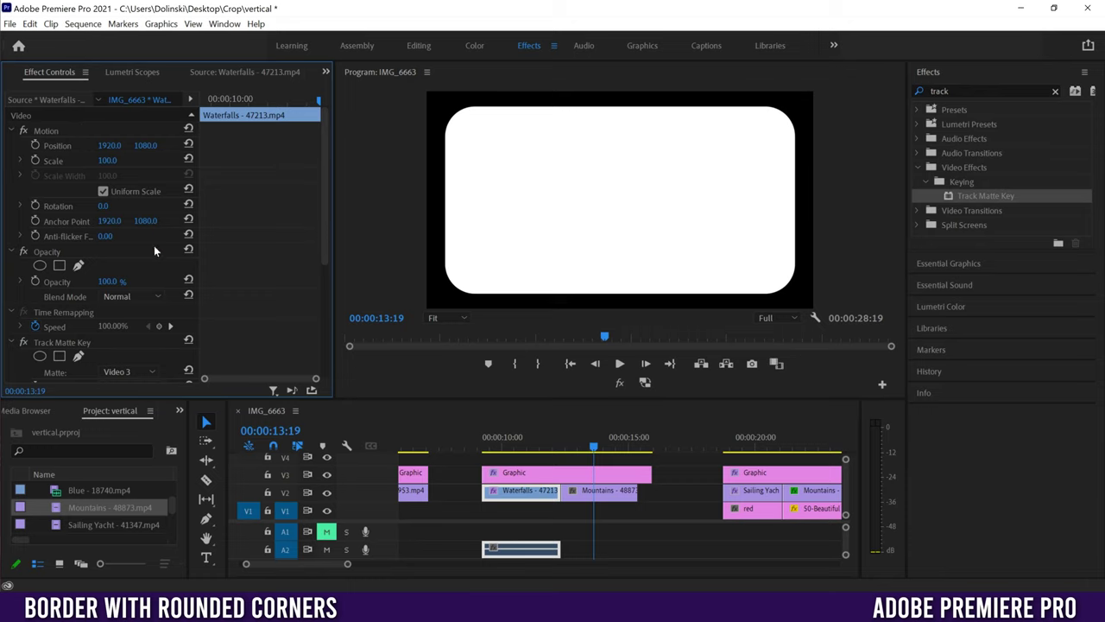
{"action": "scroll", "coordinate": [323, 232], "scroll_direction": "down", "scroll_amount": 3}
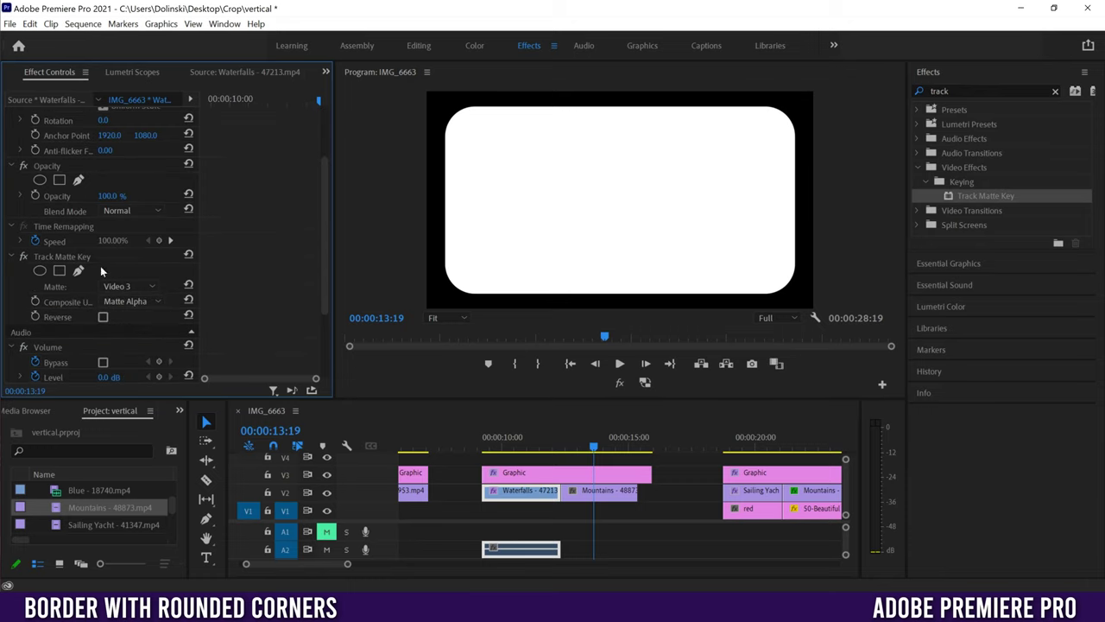
{"action": "left_click", "coordinate": [68, 257]}
{"action": "left_click", "coordinate": [30, 24]}
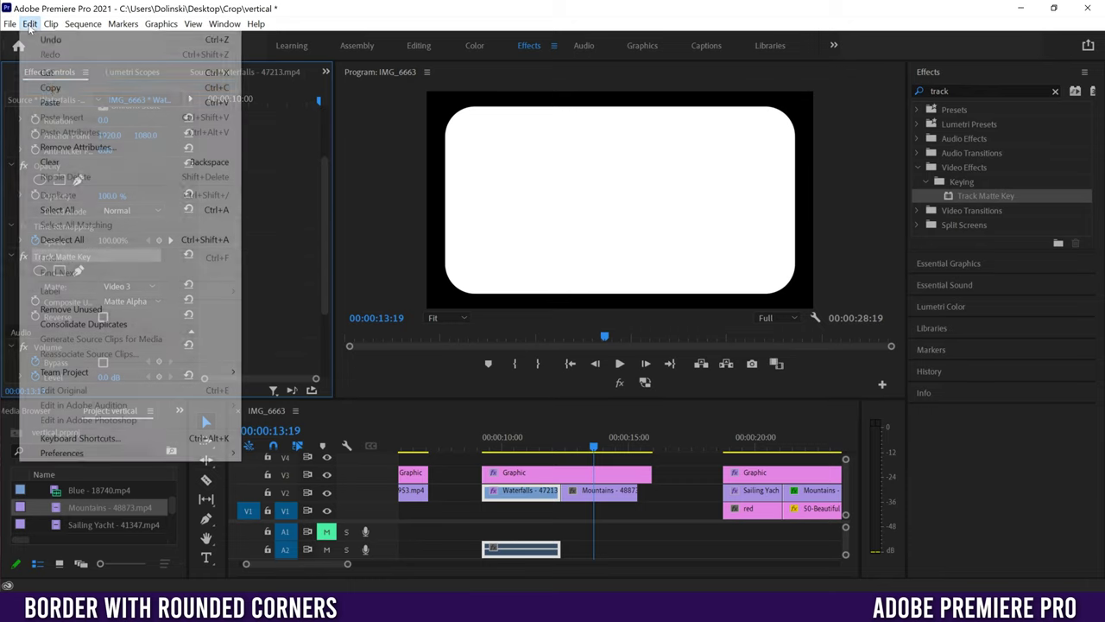
{"action": "left_click", "coordinate": [54, 90]}
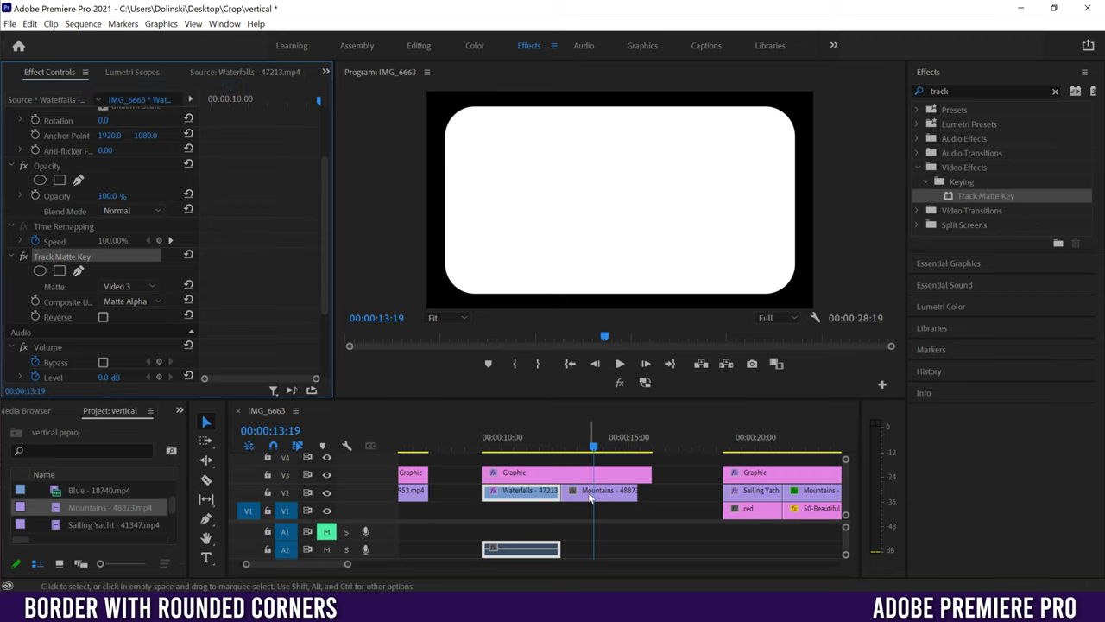
{"action": "left_click", "coordinate": [600, 491]}
{"action": "left_click", "coordinate": [31, 24]}
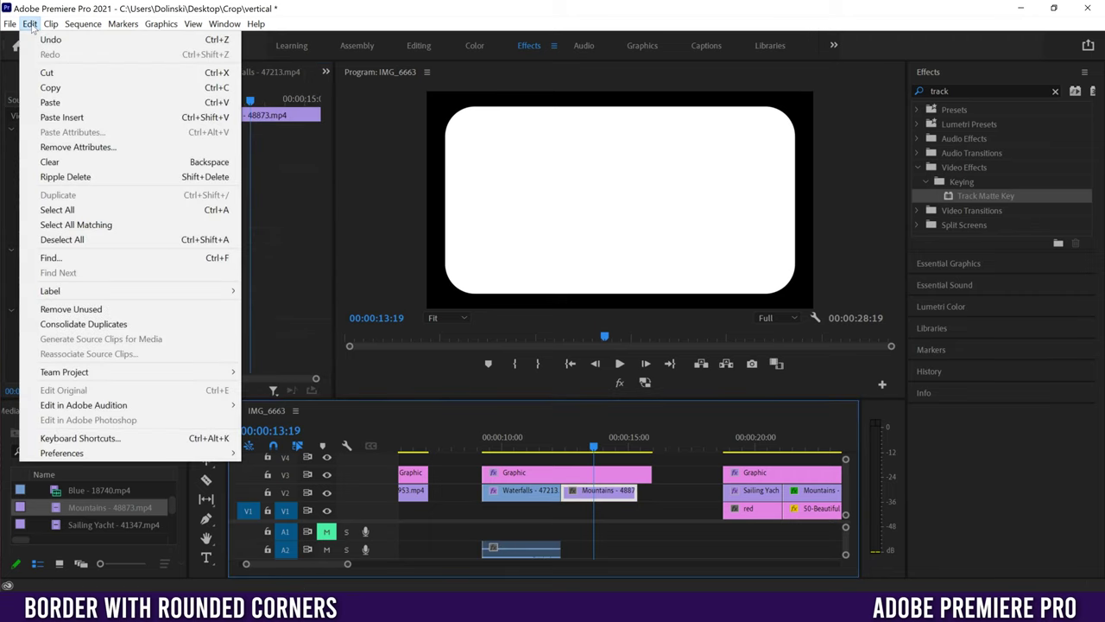
{"action": "left_click", "coordinate": [50, 102]}
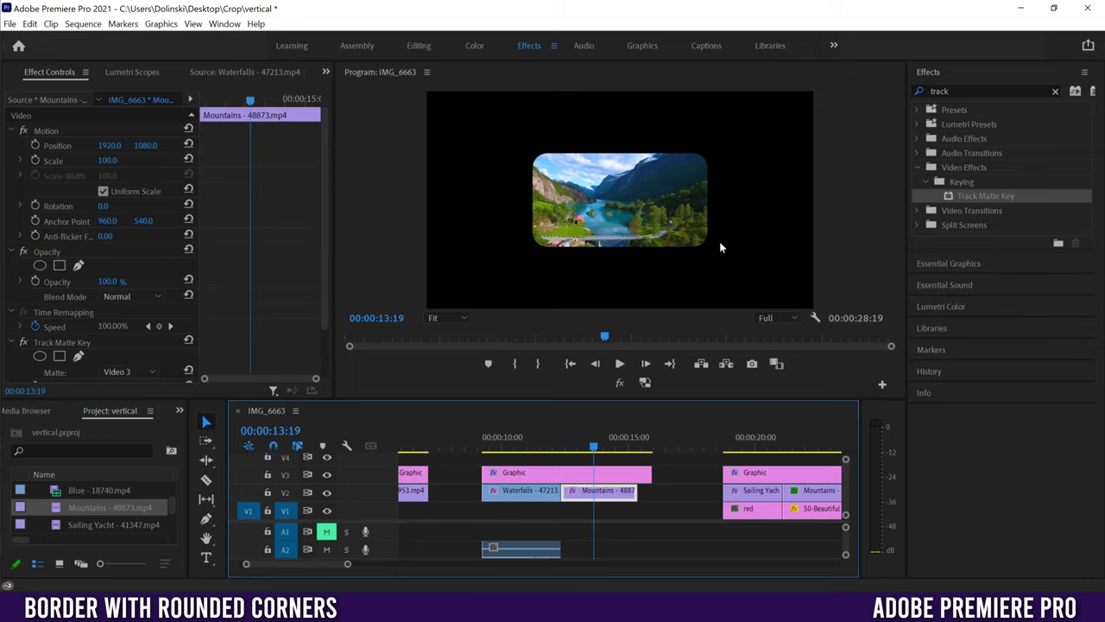
- Set the Mountains clip on V2 to frame size so it fills the rounded matte, and check it in the sequence
{"action": "left_click", "coordinate": [519, 499]}
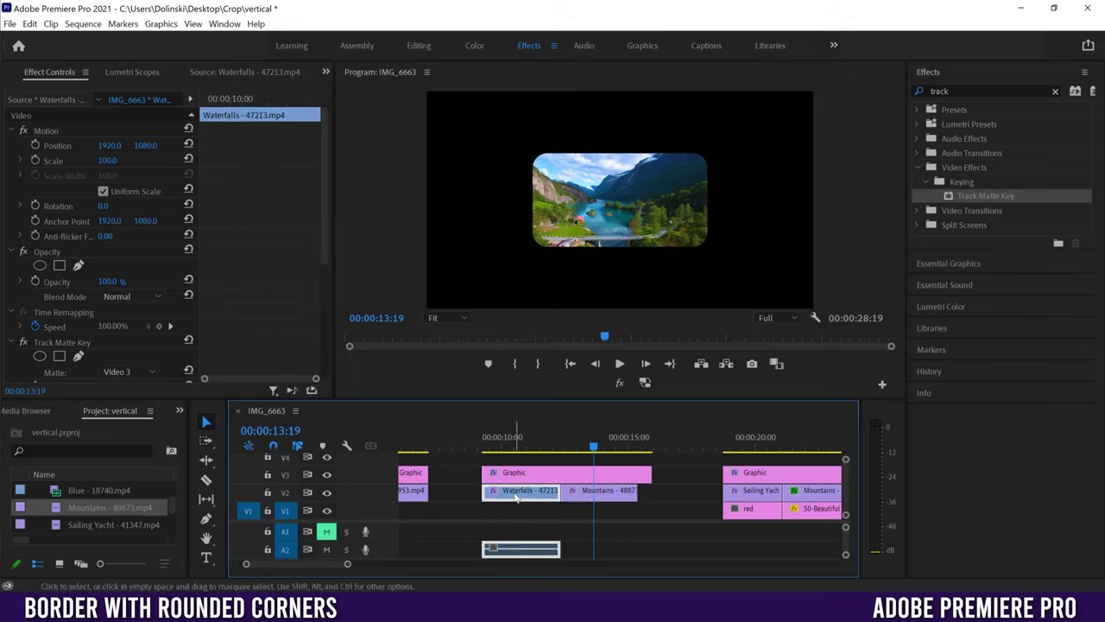
{"action": "left_click", "coordinate": [596, 498]}
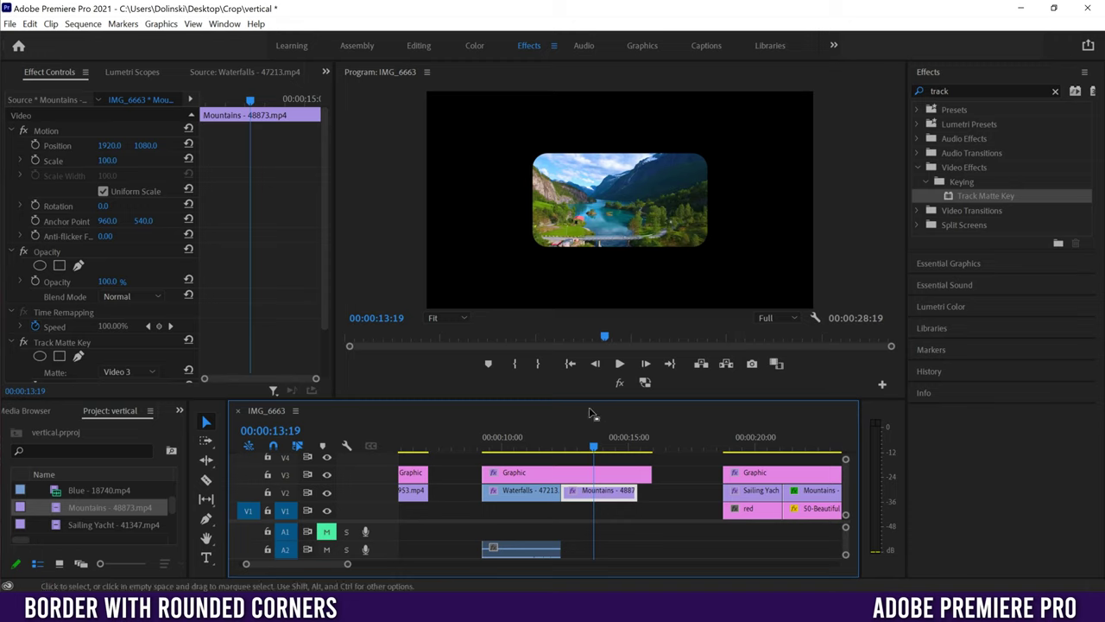
{"action": "right_click", "coordinate": [608, 492]}
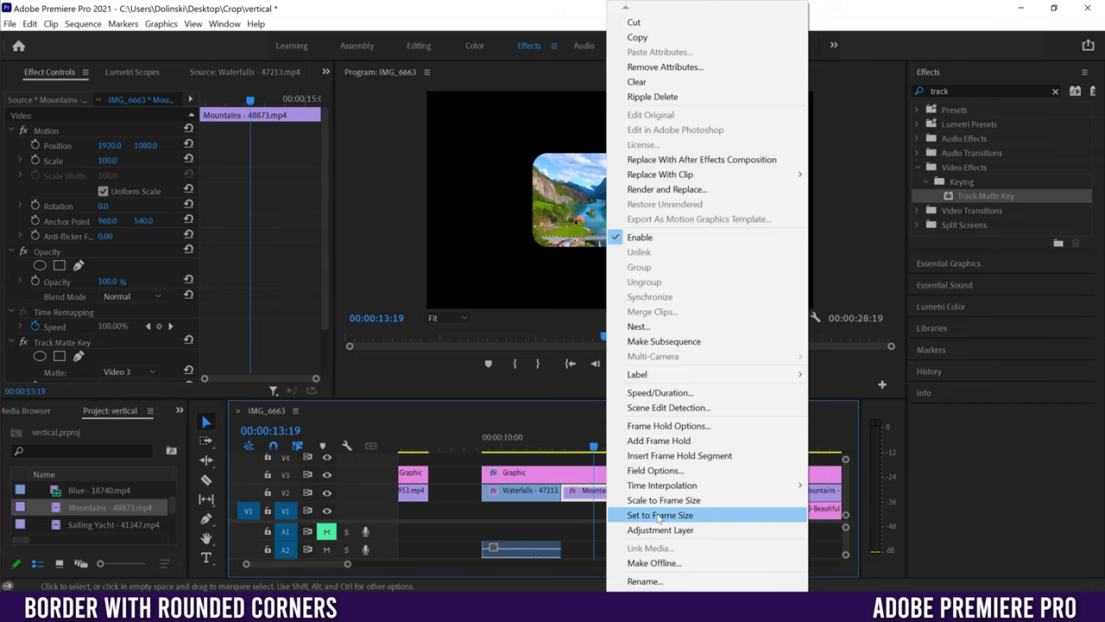
{"action": "left_click", "coordinate": [660, 516]}
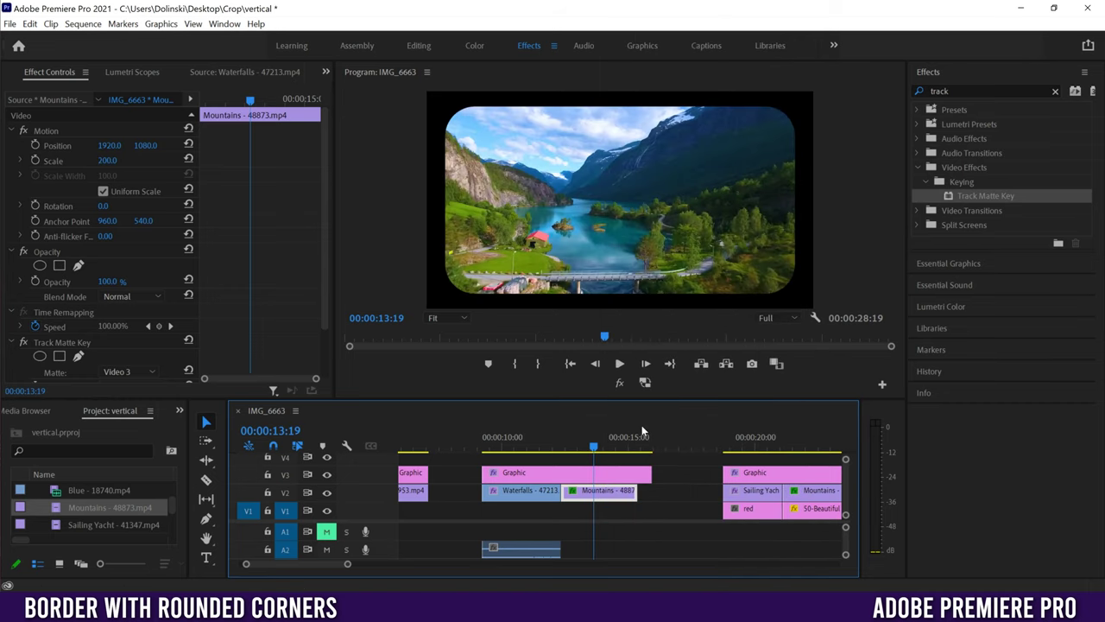
{"action": "left_click", "coordinate": [528, 447]}
{"action": "left_click", "coordinate": [588, 440]}
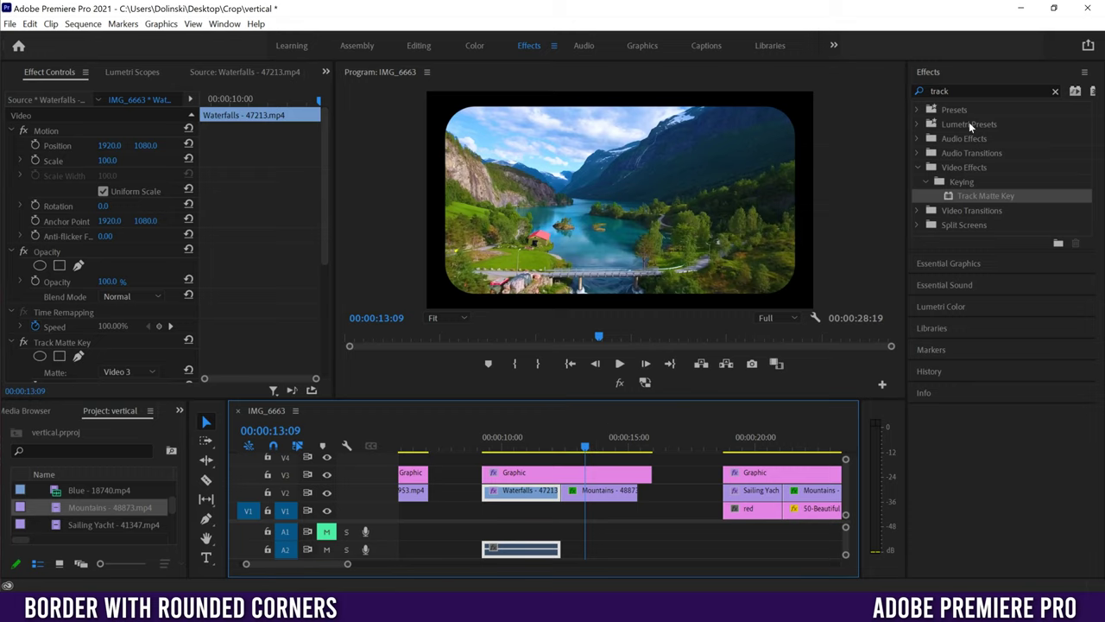
- Find the Transform effect under Distort and apply it to the Mountains clip
{"action": "left_click", "coordinate": [954, 91]}
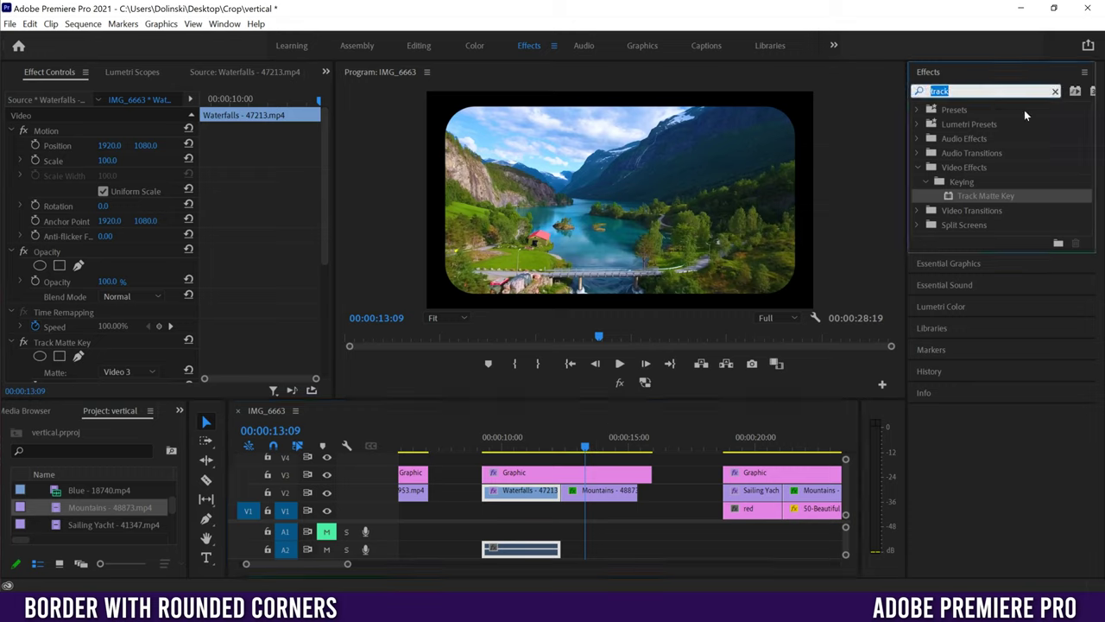
{"action": "type", "text": "transf"}
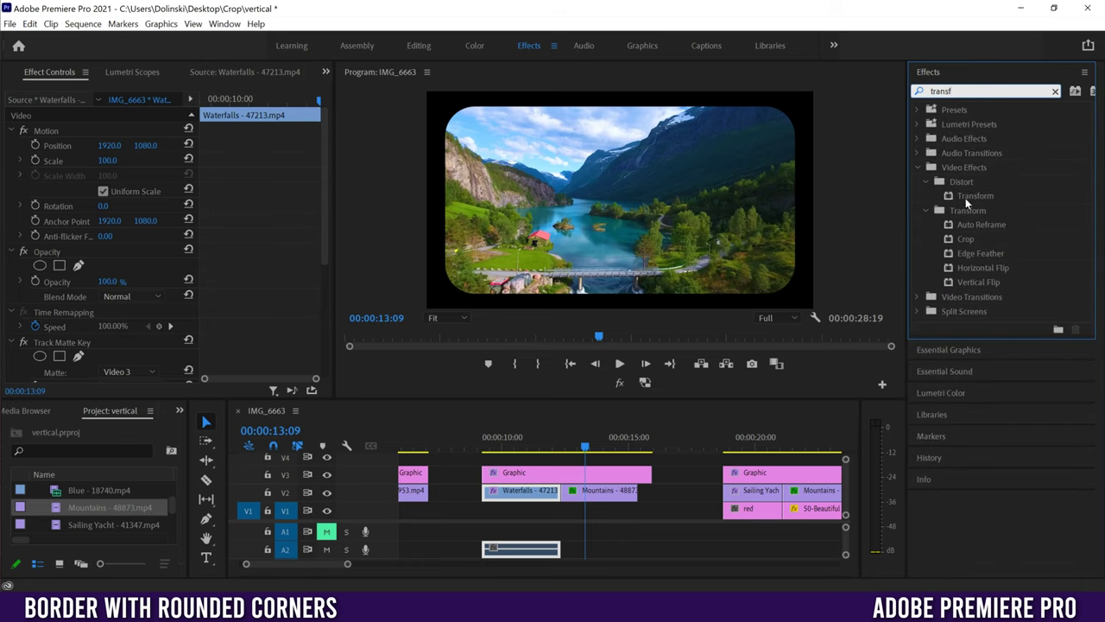
{"action": "left_click", "coordinate": [967, 197]}
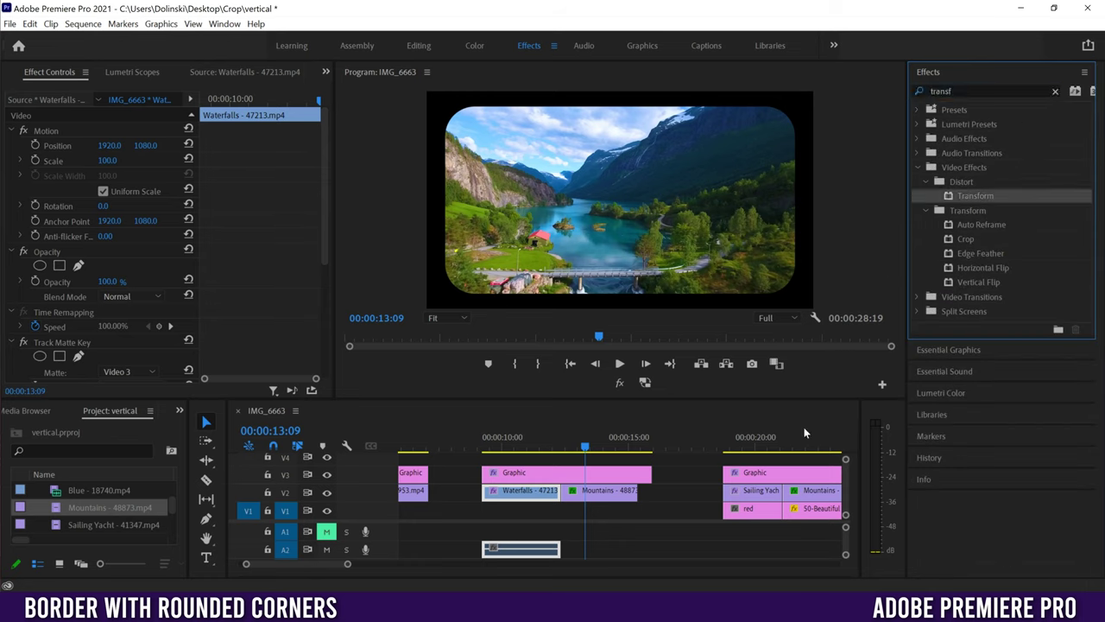
{"action": "left_click", "coordinate": [596, 492]}
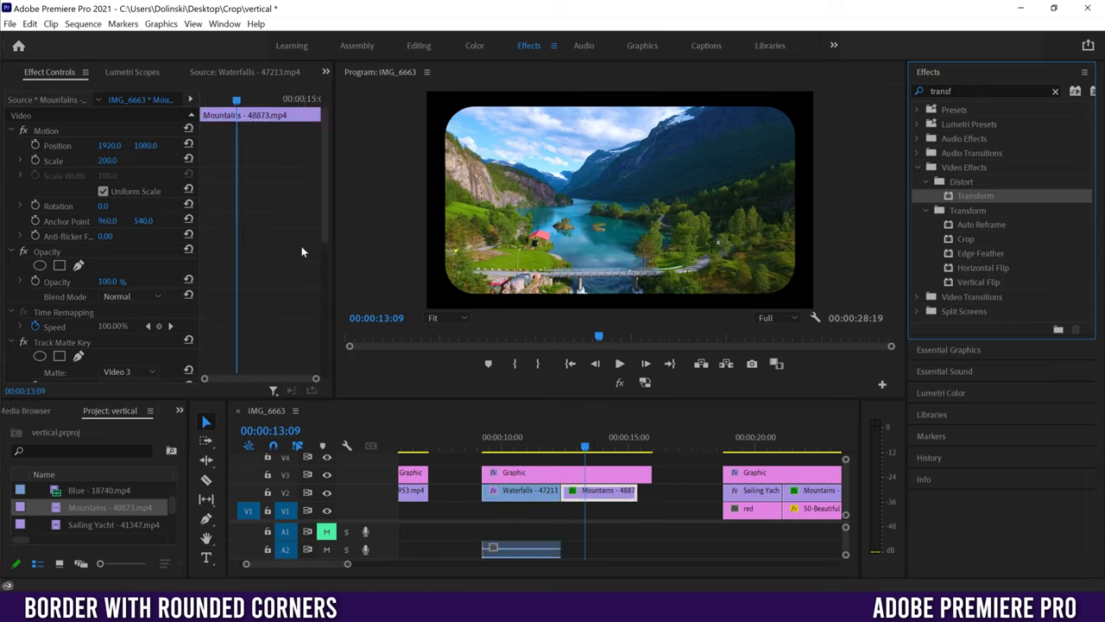
{"action": "left_click_drag", "start_coordinate": [323, 185], "coordinate": [300, 274]}
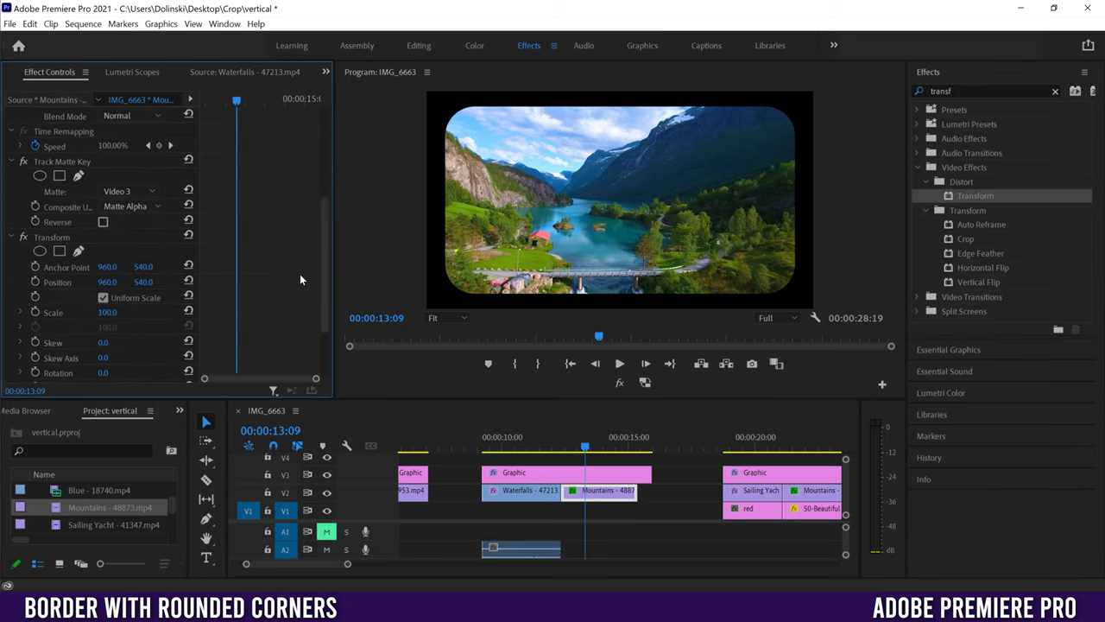
- Reorder the Mountains clip's effects so that Transform sits above Track Matte Key
{"action": "left_click", "coordinate": [45, 233]}
{"action": "left_click", "coordinate": [52, 163]}
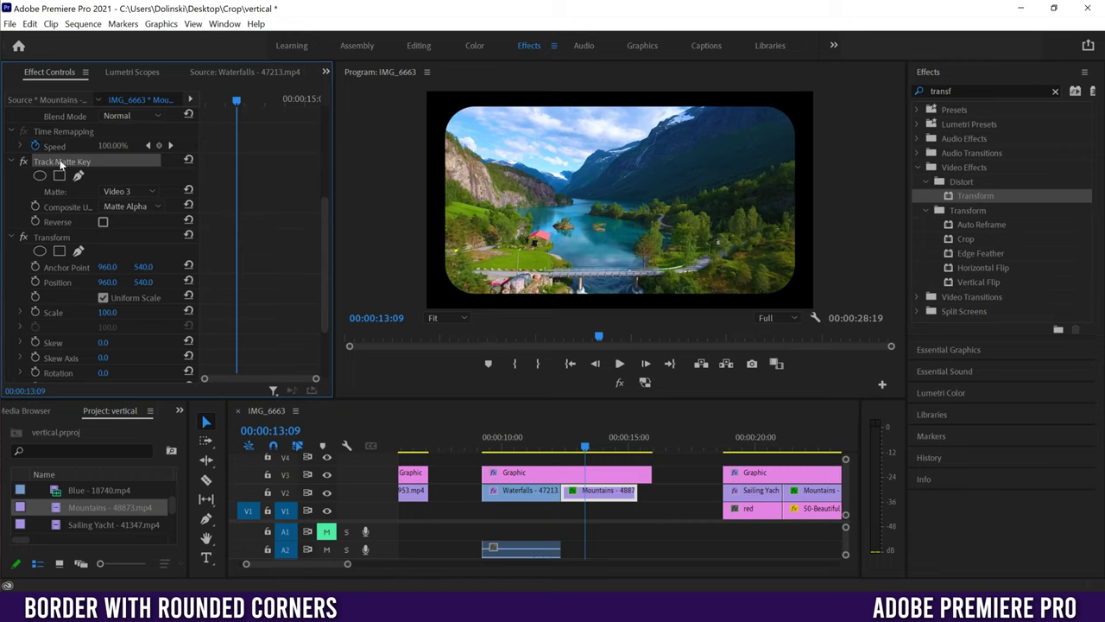
{"action": "left_click", "coordinate": [51, 236]}
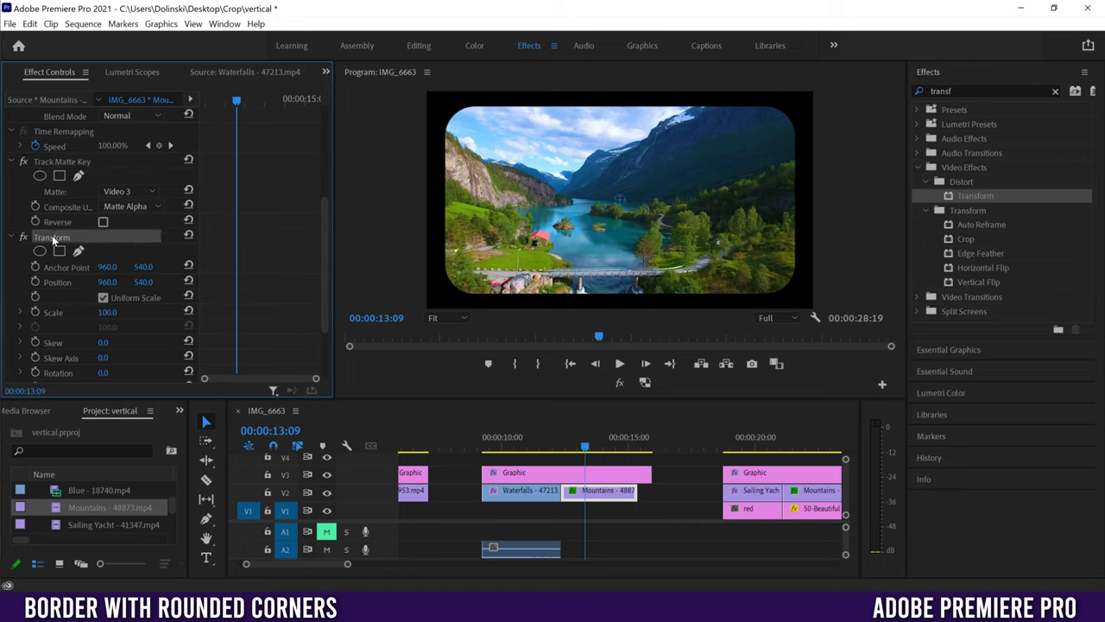
{"action": "left_click_drag", "start_coordinate": [45, 239], "coordinate": [57, 164]}
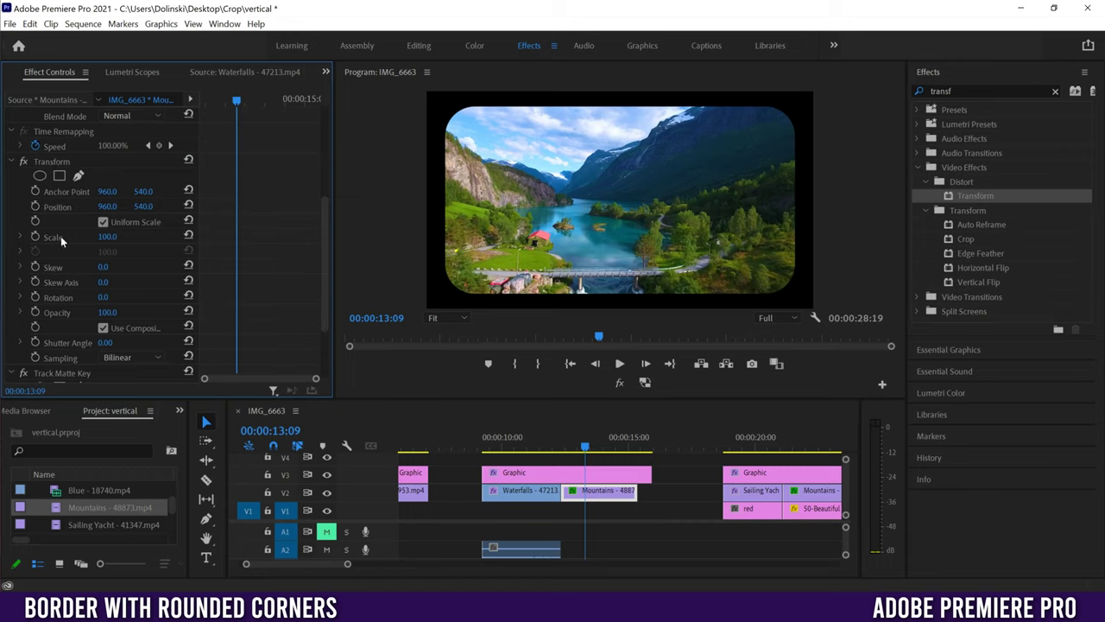
- Keyframe the Transform effect's Scale on the Mountains clip at 142 at 00:00:13:09 and 100 at 00:00:14:15
{"action": "left_click_drag", "start_coordinate": [108, 237], "coordinate": [154, 237]}
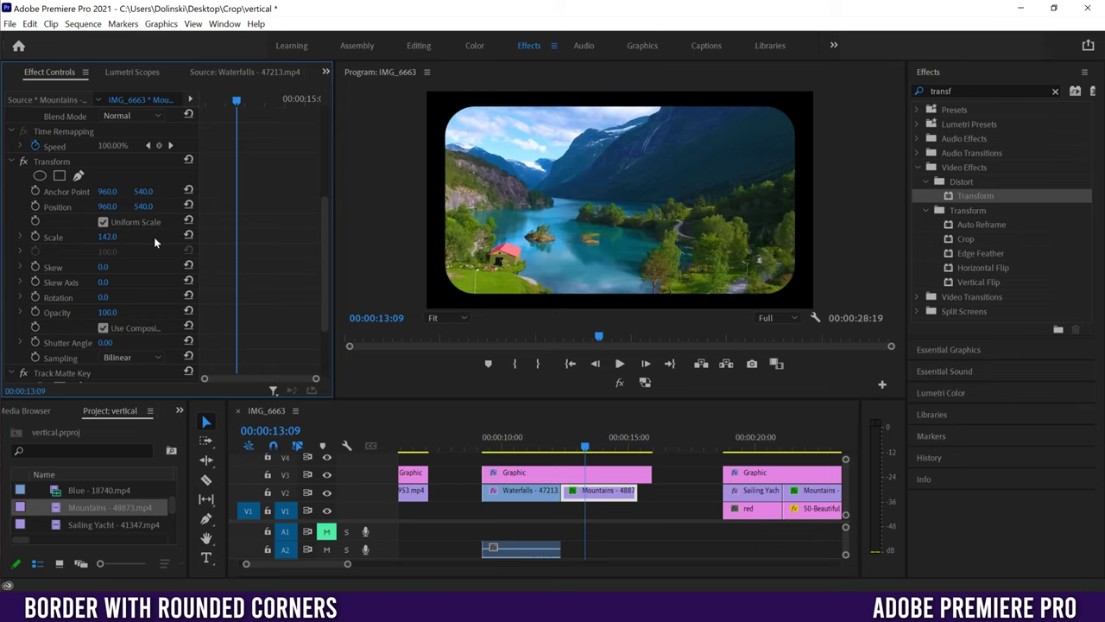
{"action": "left_click", "coordinate": [35, 238]}
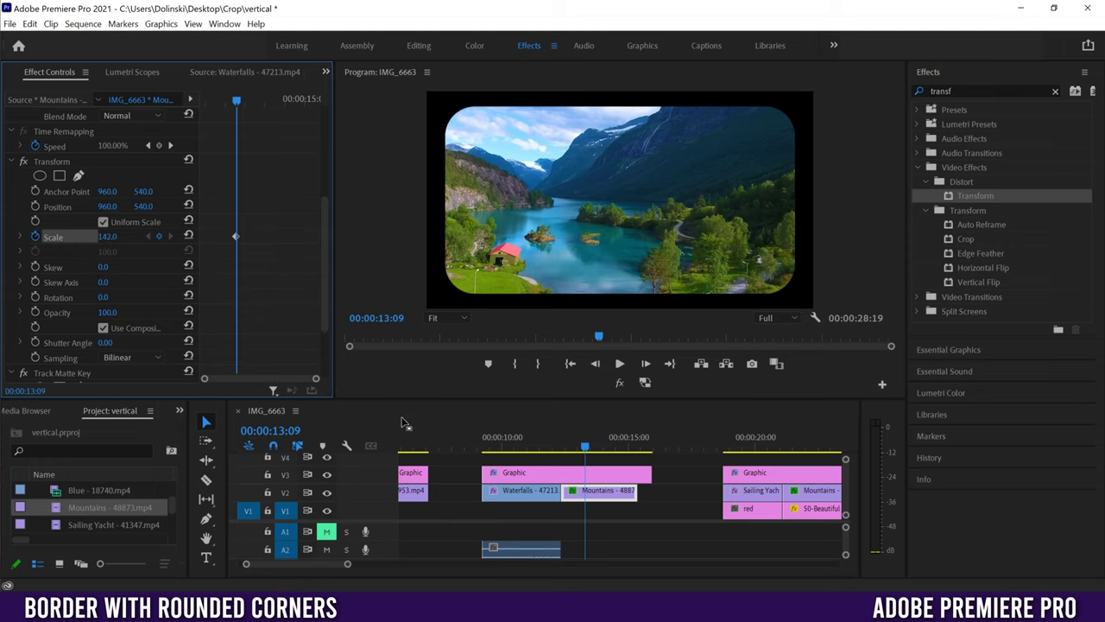
{"action": "left_click", "coordinate": [606, 446]}
{"action": "left_click_drag", "start_coordinate": [606, 446], "coordinate": [614, 446]}
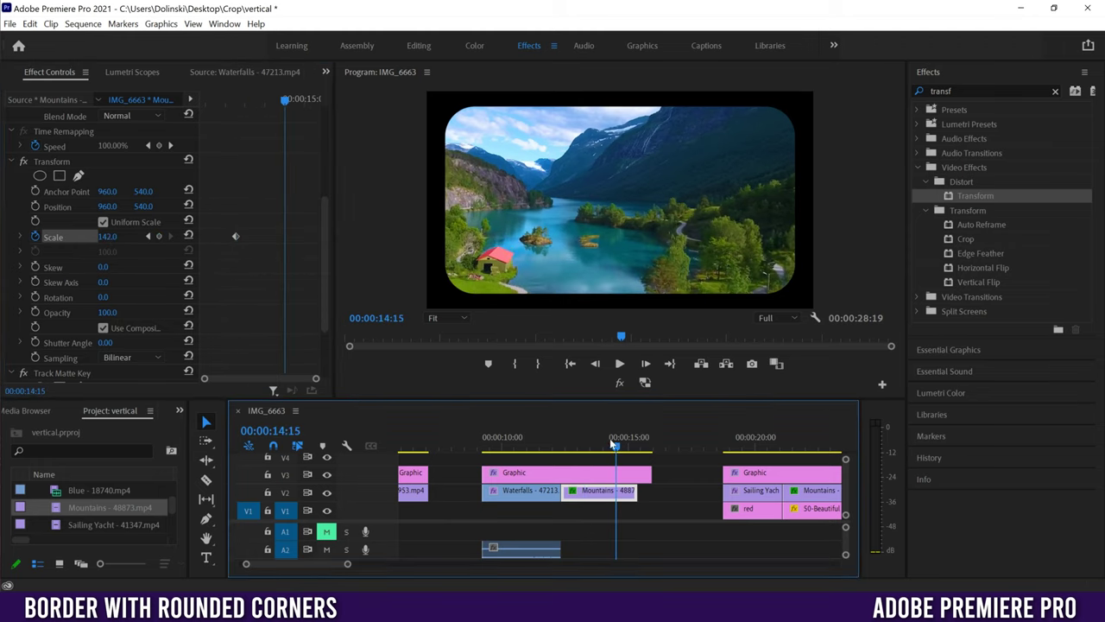
{"action": "left_click", "coordinate": [158, 237]}
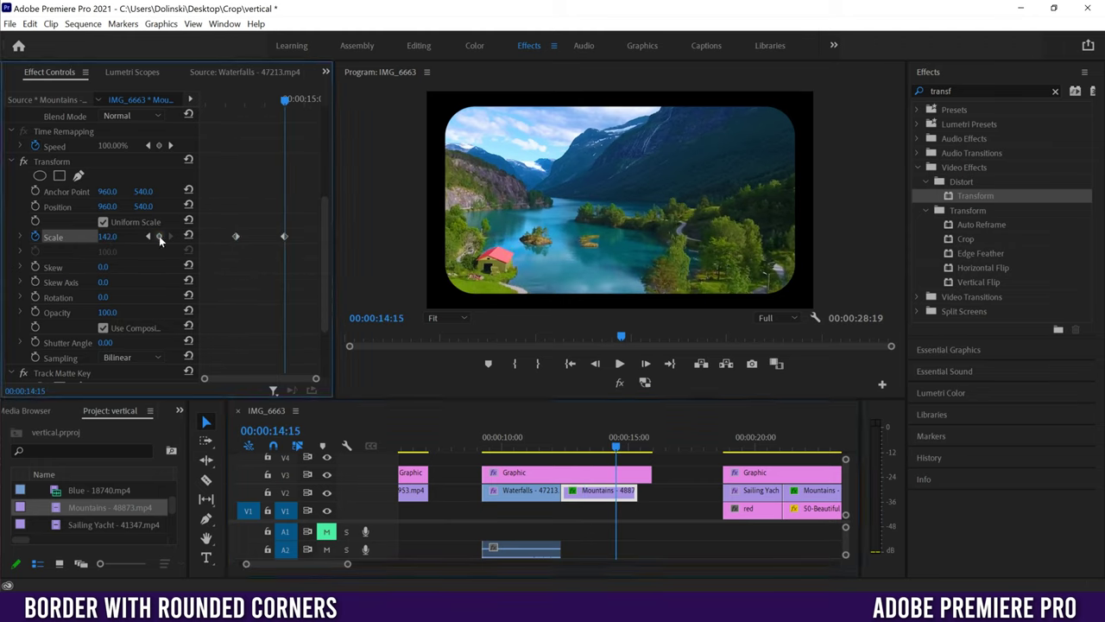
{"action": "left_click", "coordinate": [125, 237]}
{"action": "type", "text": "100"}
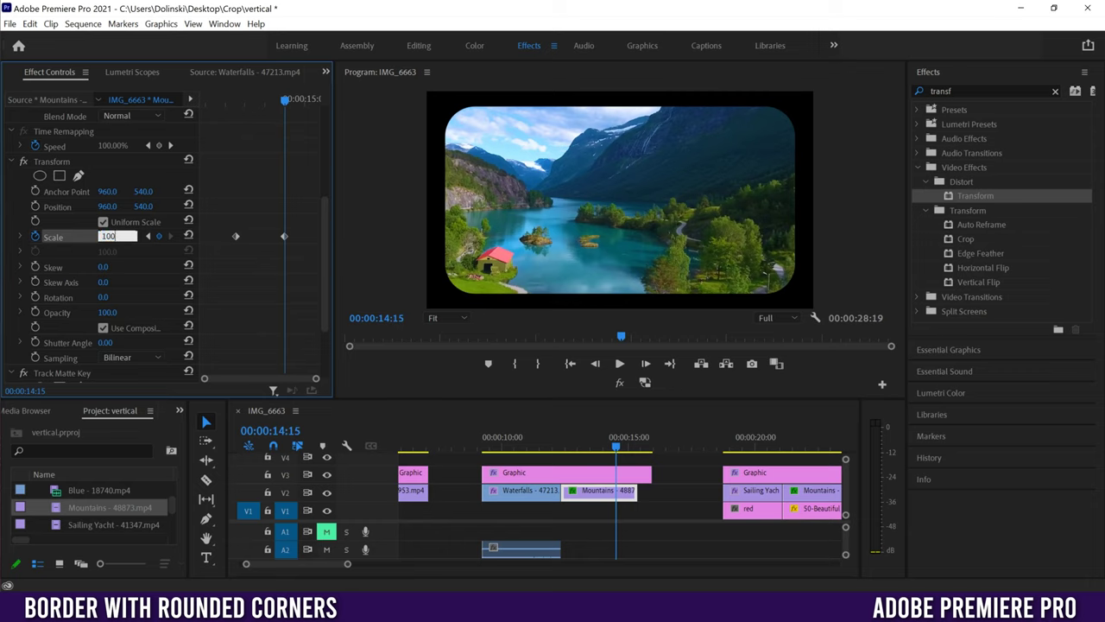
{"action": "key", "text": "Return"}
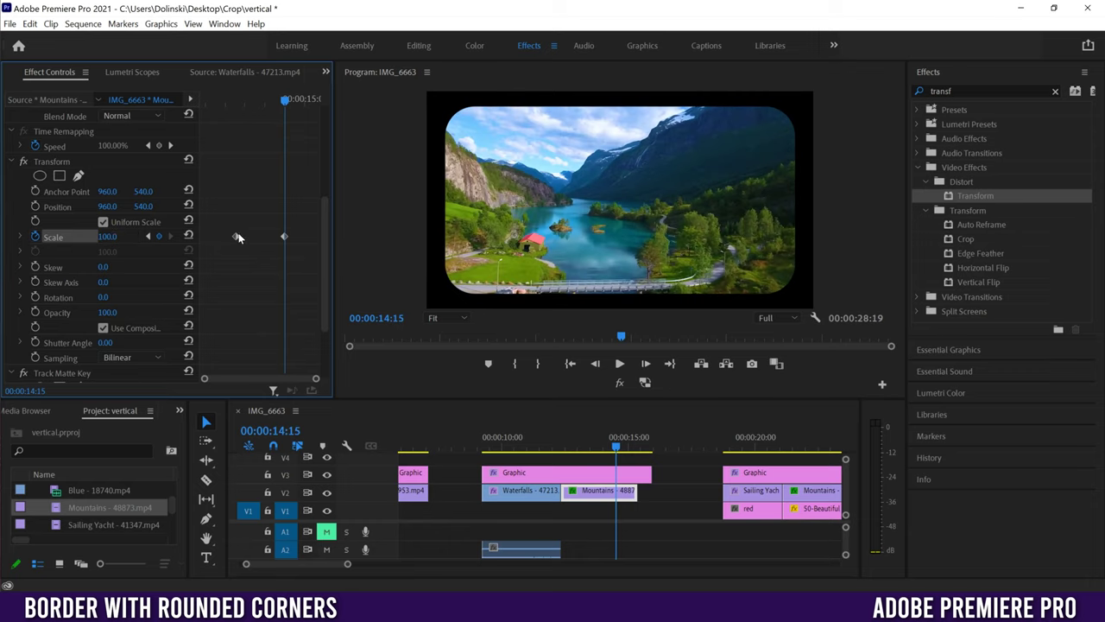
- Move the Transform scale keyframes to the start and end of the Mountains clip and play back the zoom
{"action": "left_click_drag", "start_coordinate": [286, 239], "coordinate": [329, 236]}
{"action": "left_click_drag", "start_coordinate": [614, 442], "coordinate": [567, 444]}
{"action": "left_click", "coordinate": [619, 363]}
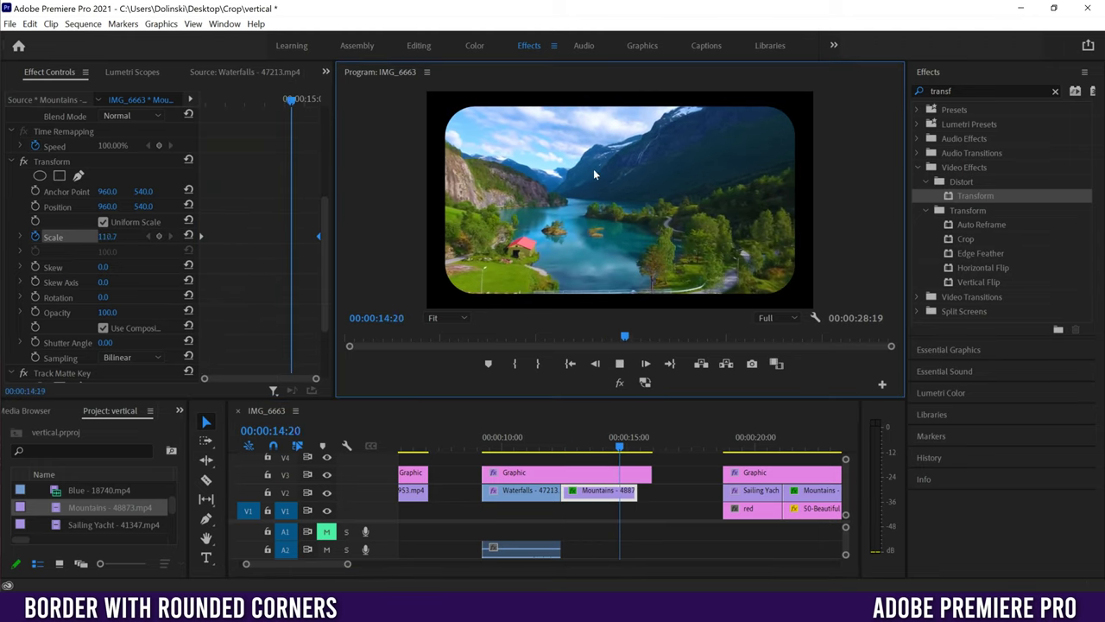
{"action": "left_click", "coordinate": [560, 447]}
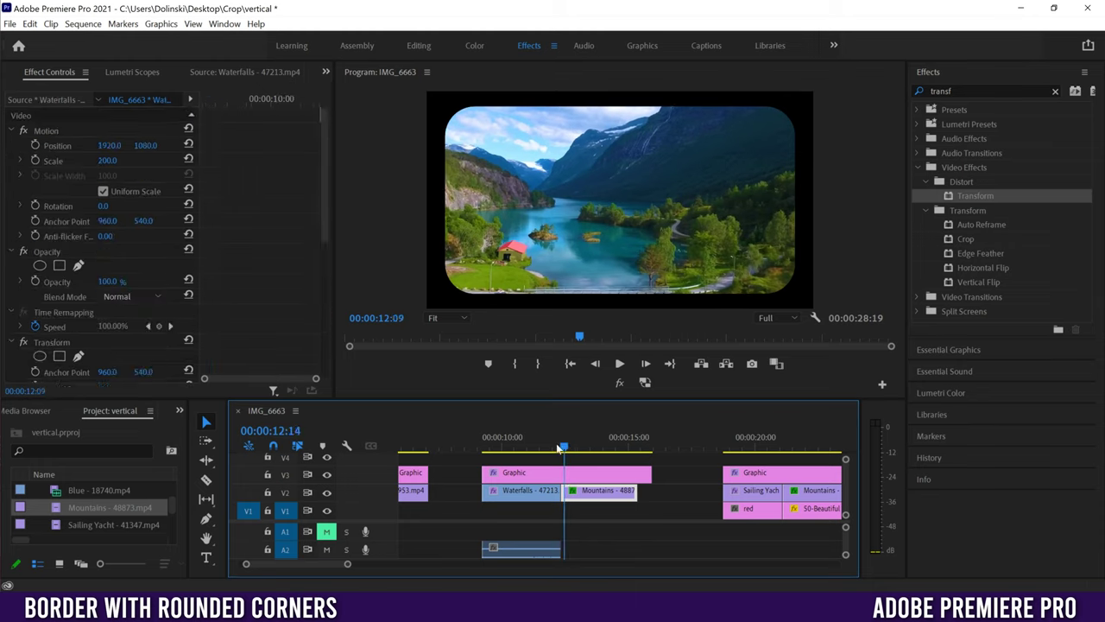
{"action": "left_click", "coordinate": [619, 363]}
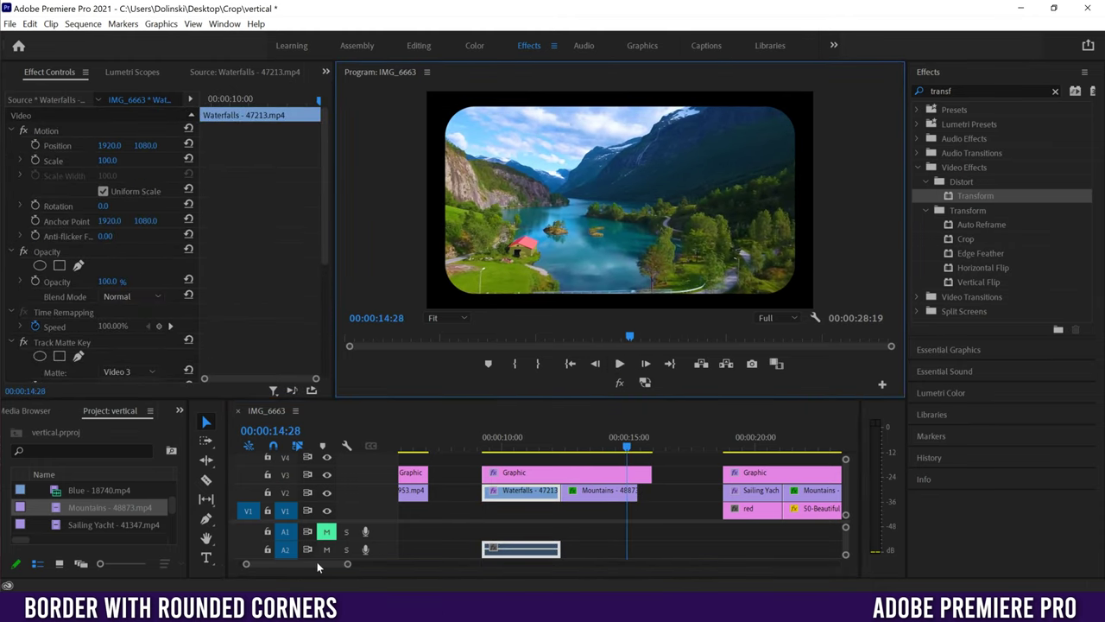
- Delete the red color matte on V1 beneath the Sailing Yacht clip
{"action": "scroll", "coordinate": [321, 561], "scroll_direction": "down", "scroll_amount": 5}
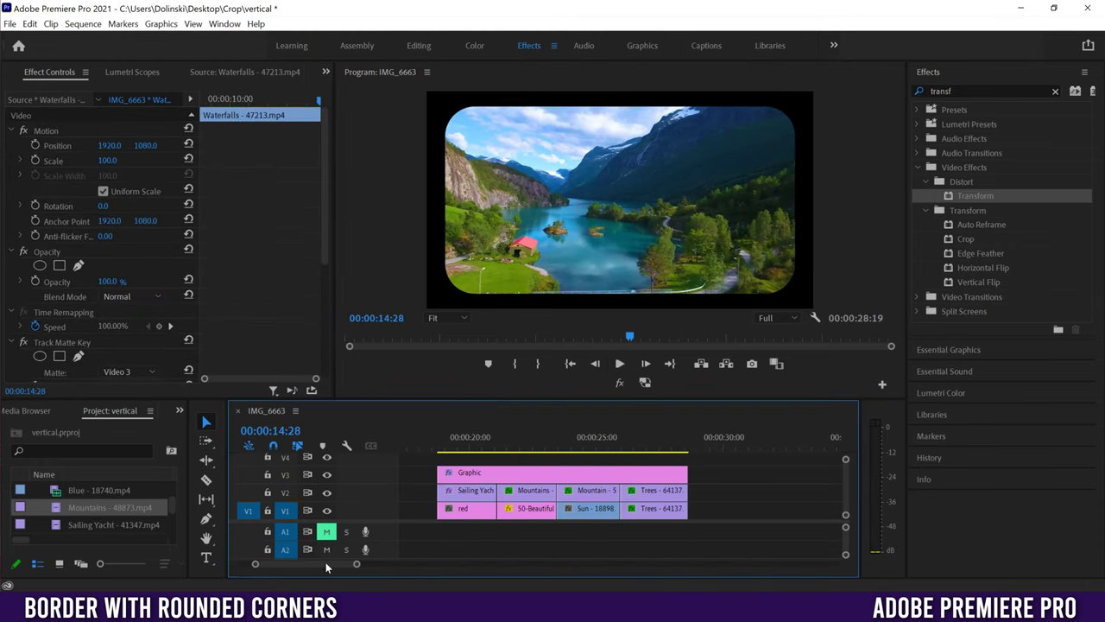
{"action": "scroll", "coordinate": [323, 563], "scroll_direction": "up", "scroll_amount": 1}
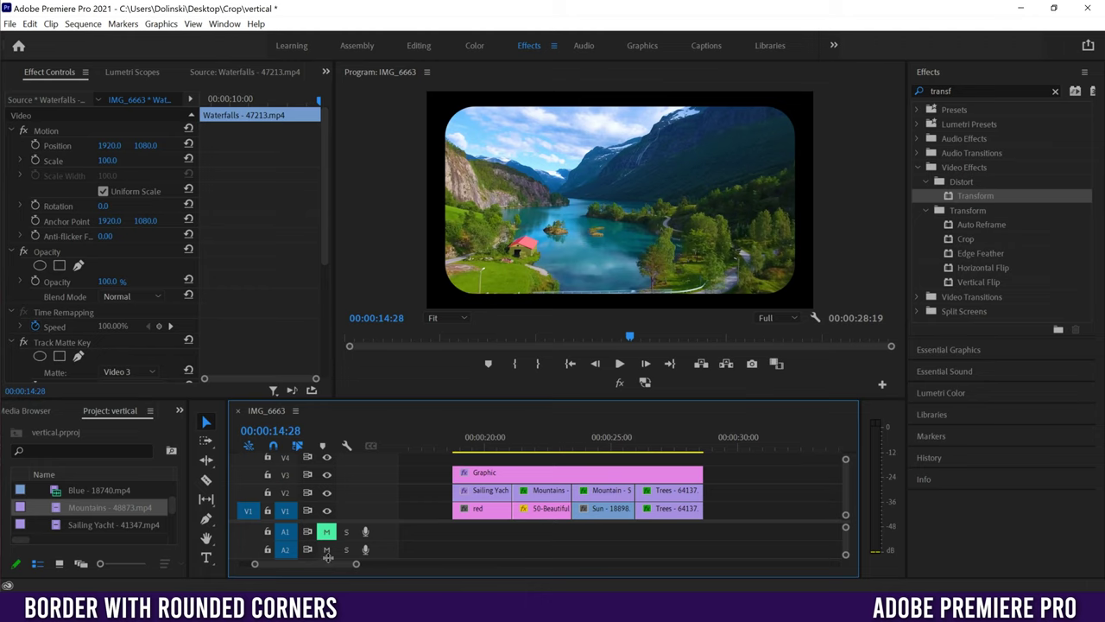
{"action": "left_click", "coordinate": [462, 447]}
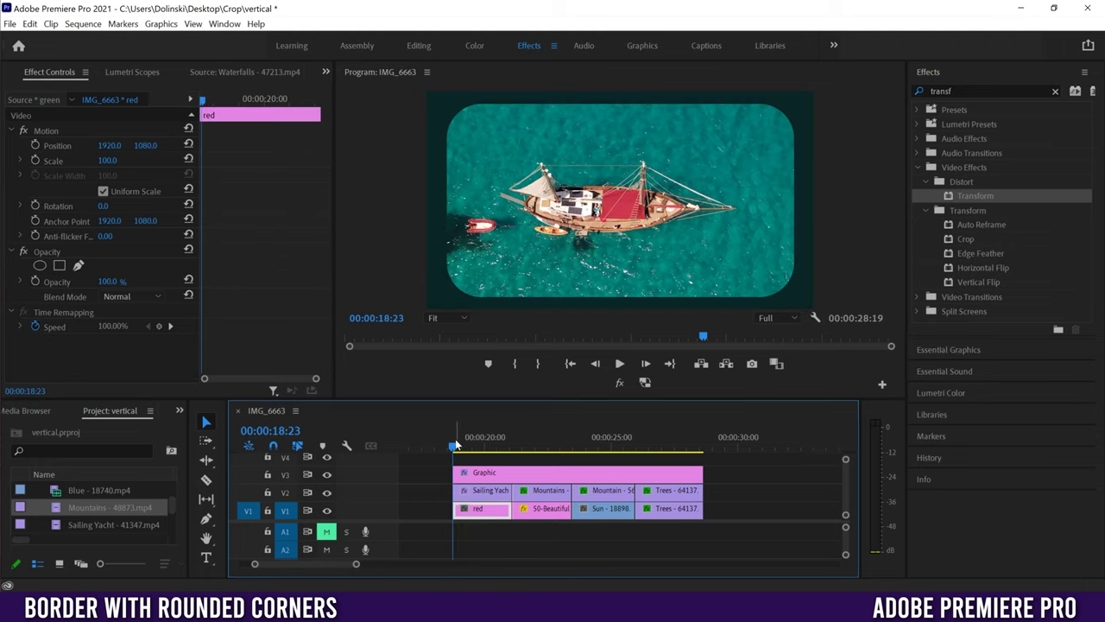
{"action": "left_click_drag", "start_coordinate": [462, 448], "coordinate": [468, 447]}
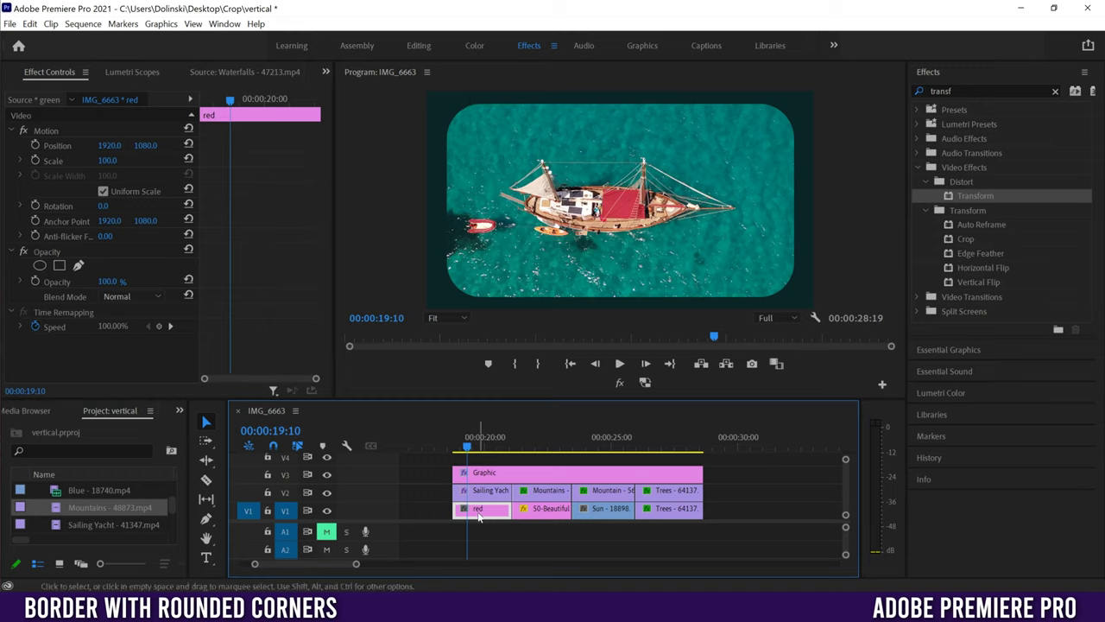
{"action": "key", "text": "Delete"}
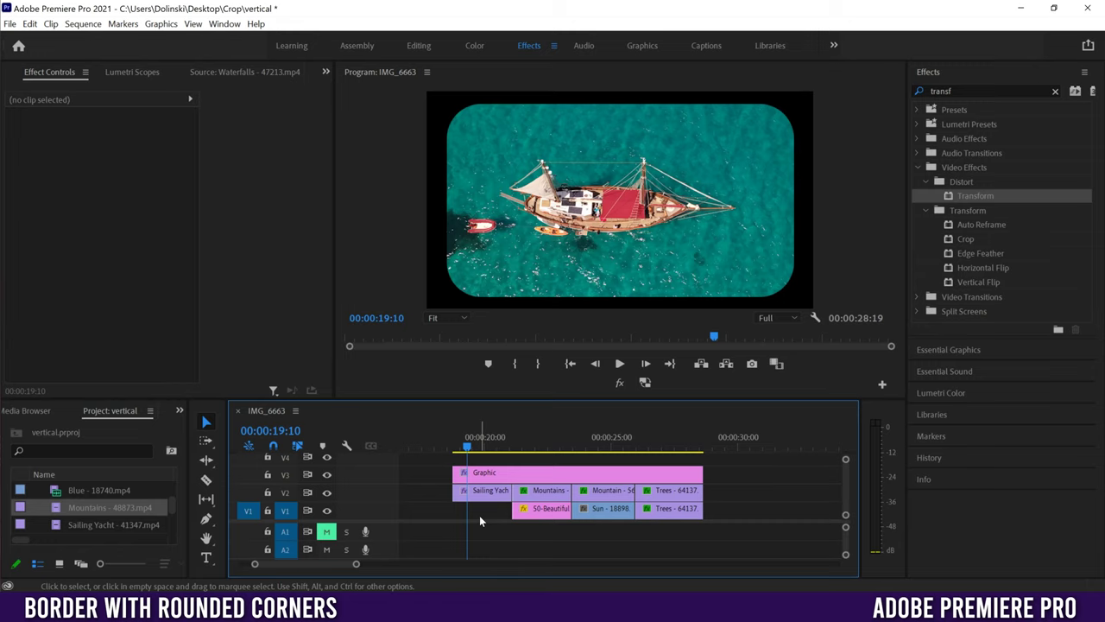
- Start a new color matte of 3840 by 2160 at 30.00 fps with square pixels
{"action": "left_click_drag", "start_coordinate": [187, 517], "coordinate": [312, 516]}
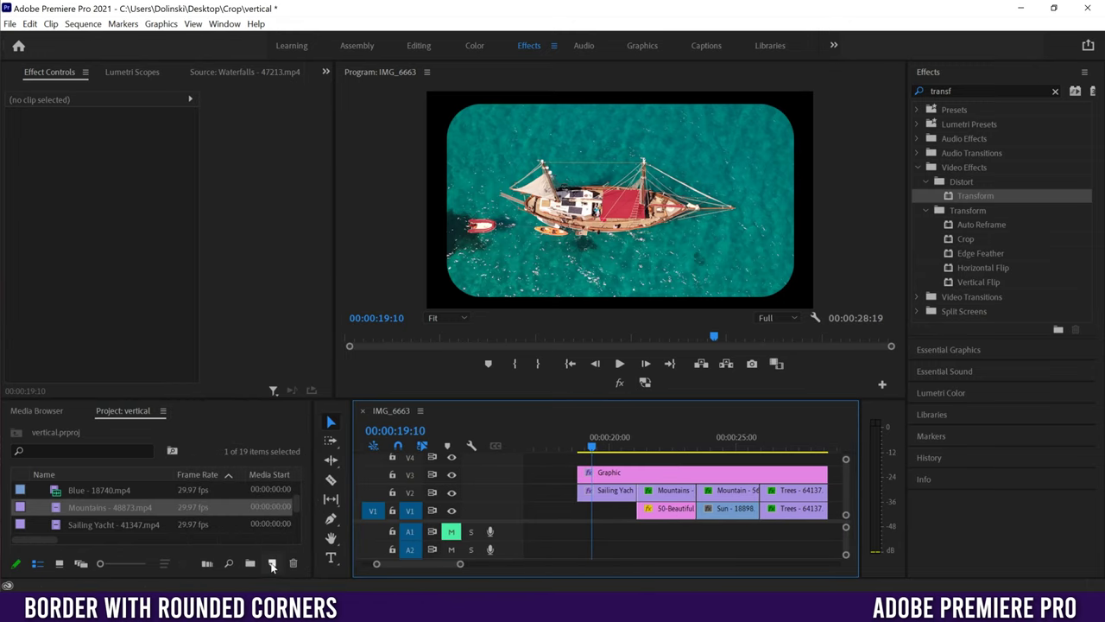
{"action": "left_click", "coordinate": [273, 564]}
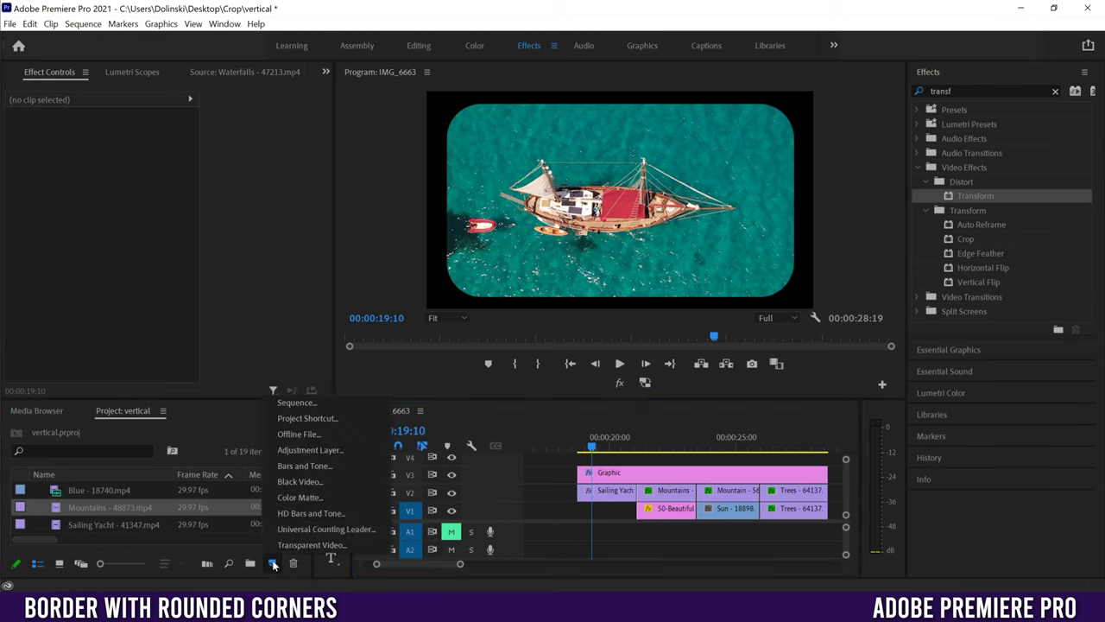
{"action": "left_click", "coordinate": [306, 494]}
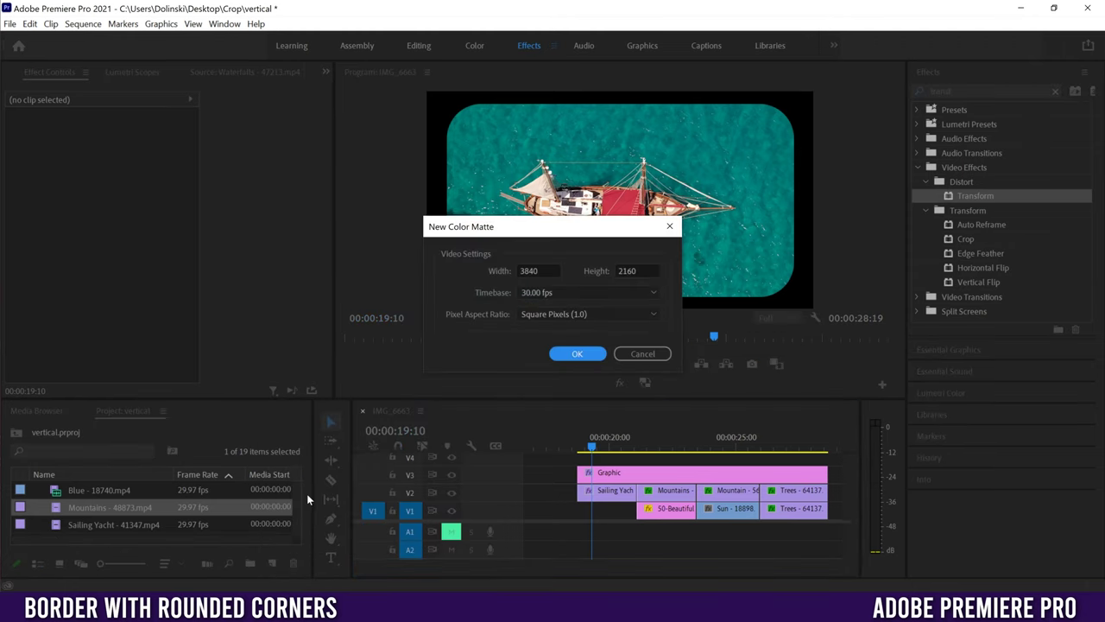
{"action": "left_click", "coordinate": [579, 354]}
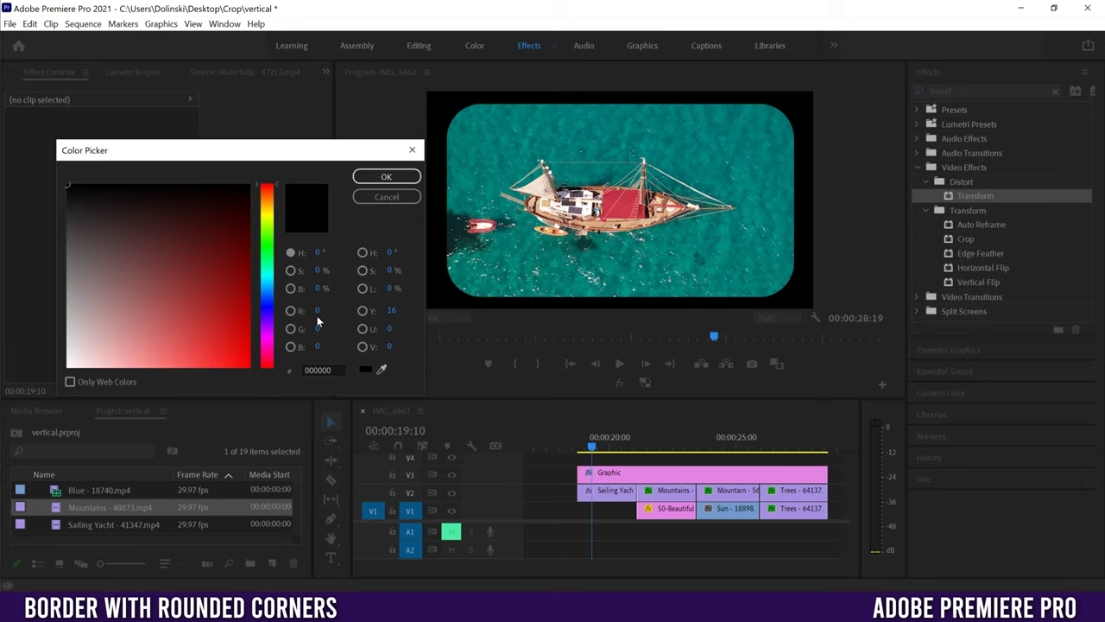
- Set the new matte's color to dark green 020C02 and name it "green"
{"action": "left_click_drag", "start_coordinate": [268, 275], "coordinate": [268, 235]}
{"action": "left_click", "coordinate": [190, 193]}
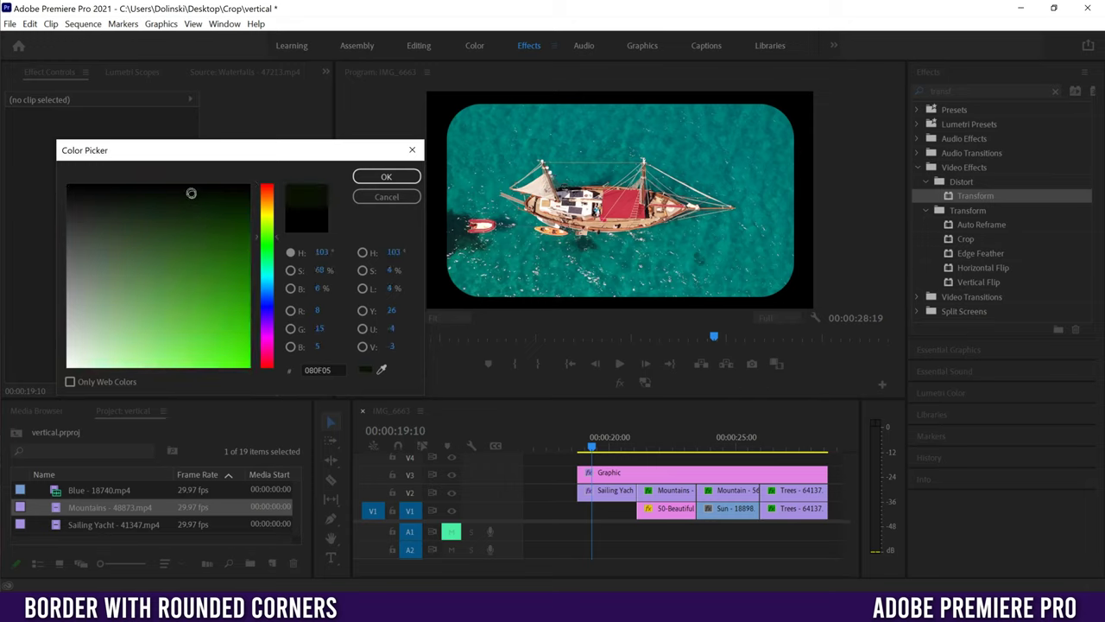
{"action": "mouse_move", "coordinate": [207, 192]}
{"action": "left_mouse_down"}
{"action": "mouse_move", "coordinate": [195, 195]}
{"action": "mouse_move", "coordinate": [222, 192]}
{"action": "left_mouse_up"}
{"action": "left_click_drag", "start_coordinate": [277, 244], "coordinate": [273, 253]}
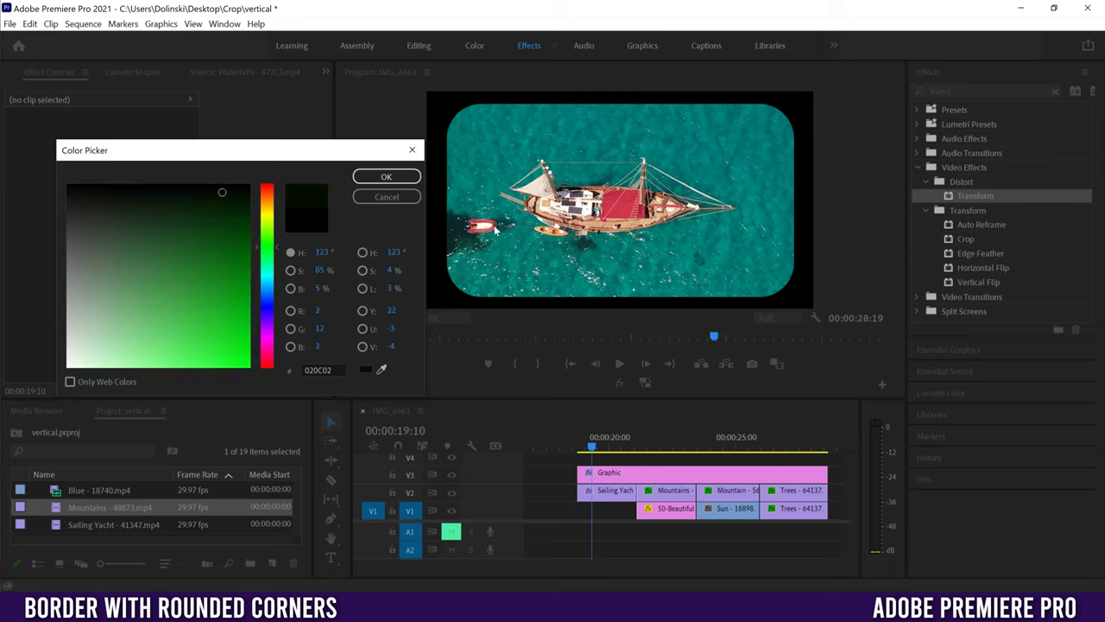
{"action": "left_click", "coordinate": [386, 178]}
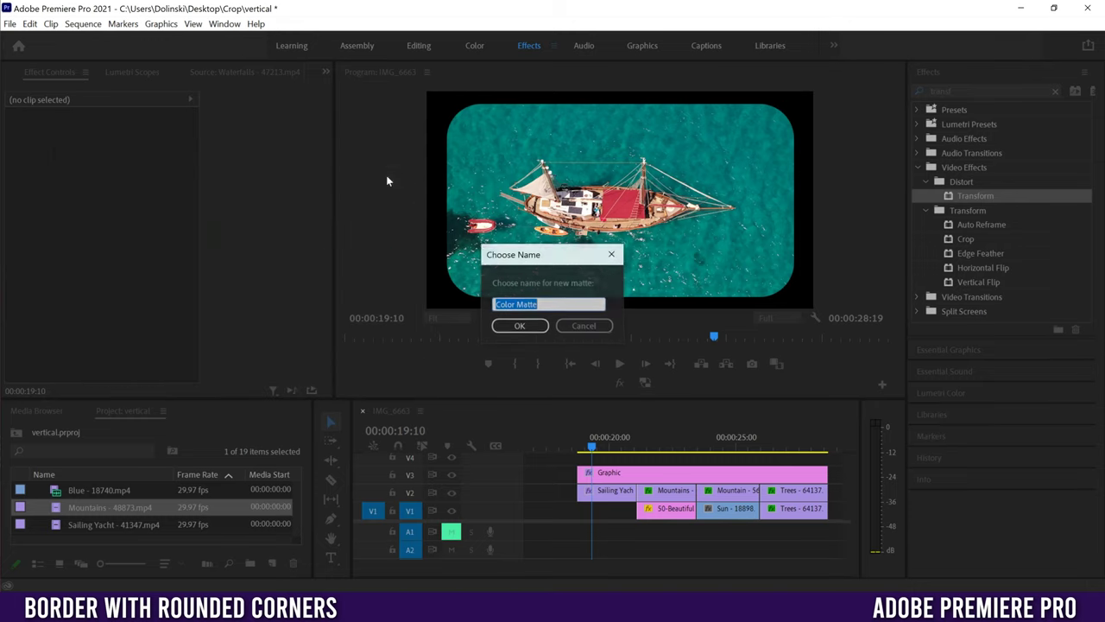
{"action": "type", "text": "green"}
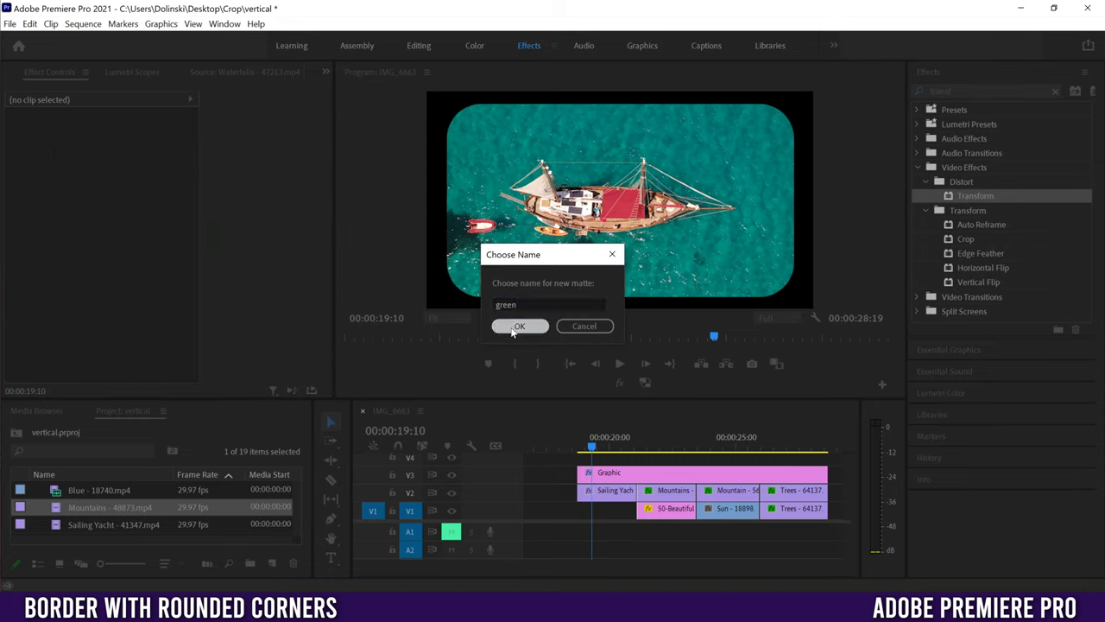
{"action": "left_click", "coordinate": [510, 327]}
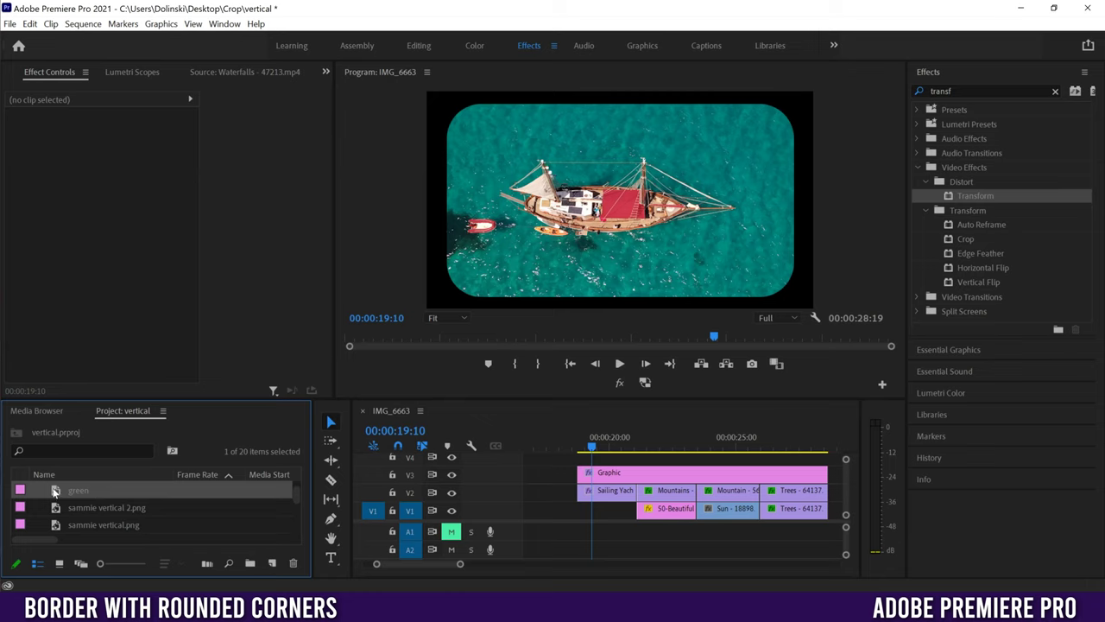
- Place the green color matte on V1 beneath the Sailing Yacht clip, ending where the next background begins
{"action": "left_click_drag", "start_coordinate": [55, 491], "coordinate": [374, 474]}
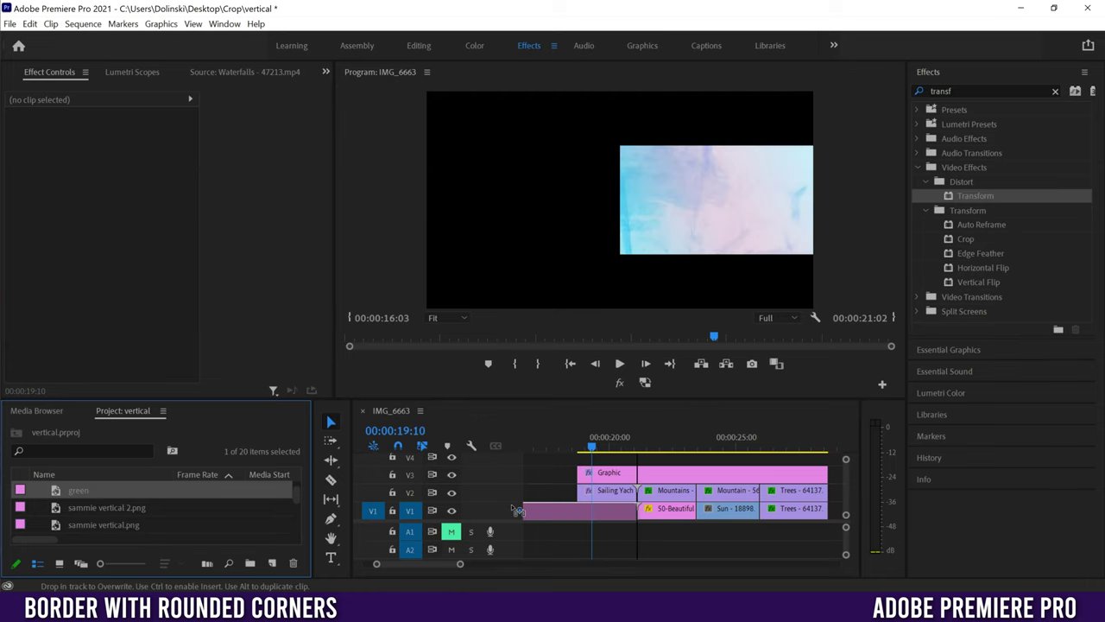
{"action": "left_click_drag", "start_coordinate": [517, 510], "coordinate": [518, 510]}
{"action": "left_click", "coordinate": [595, 510]}
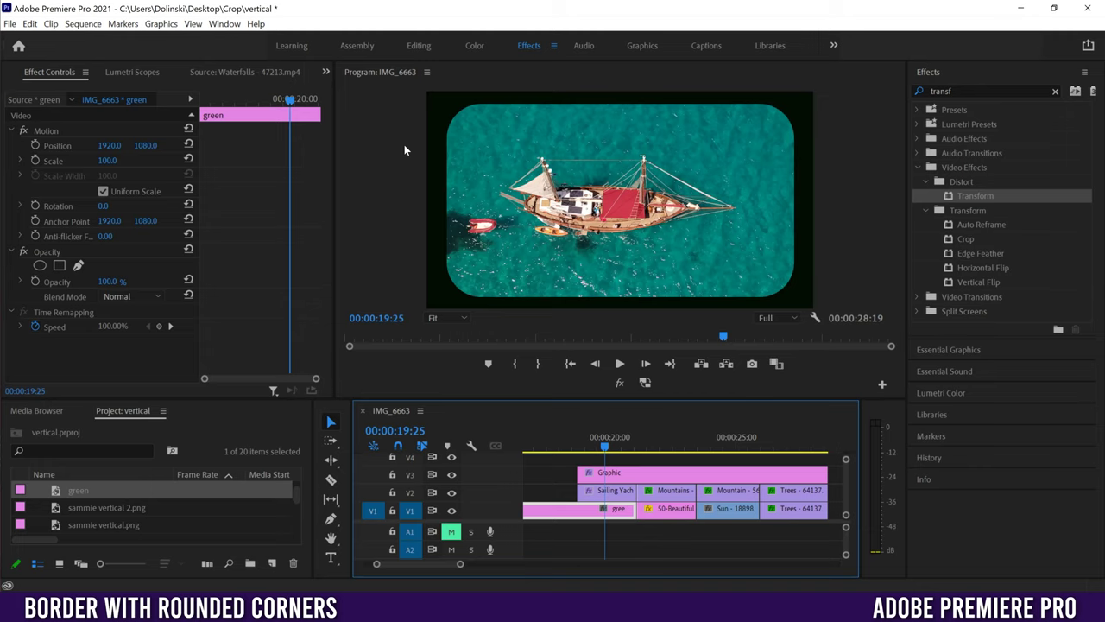
- Delete the 50-Beautiful background image on V1 beneath the Mountains clip
{"action": "left_click", "coordinate": [656, 445]}
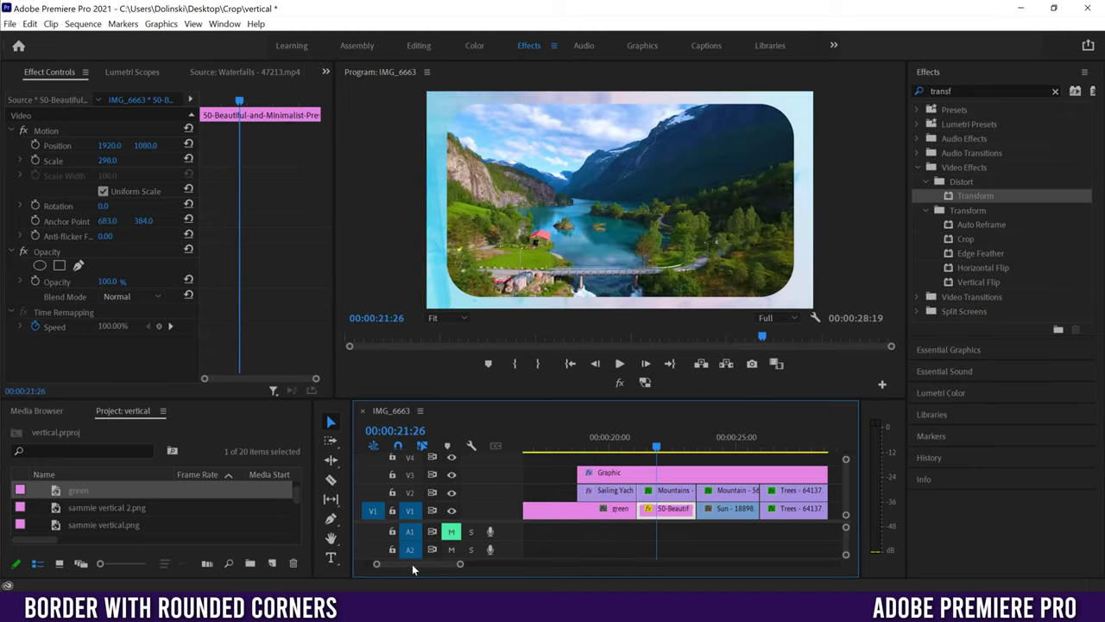
{"action": "scroll", "coordinate": [412, 564], "scroll_direction": "down", "scroll_amount": 3}
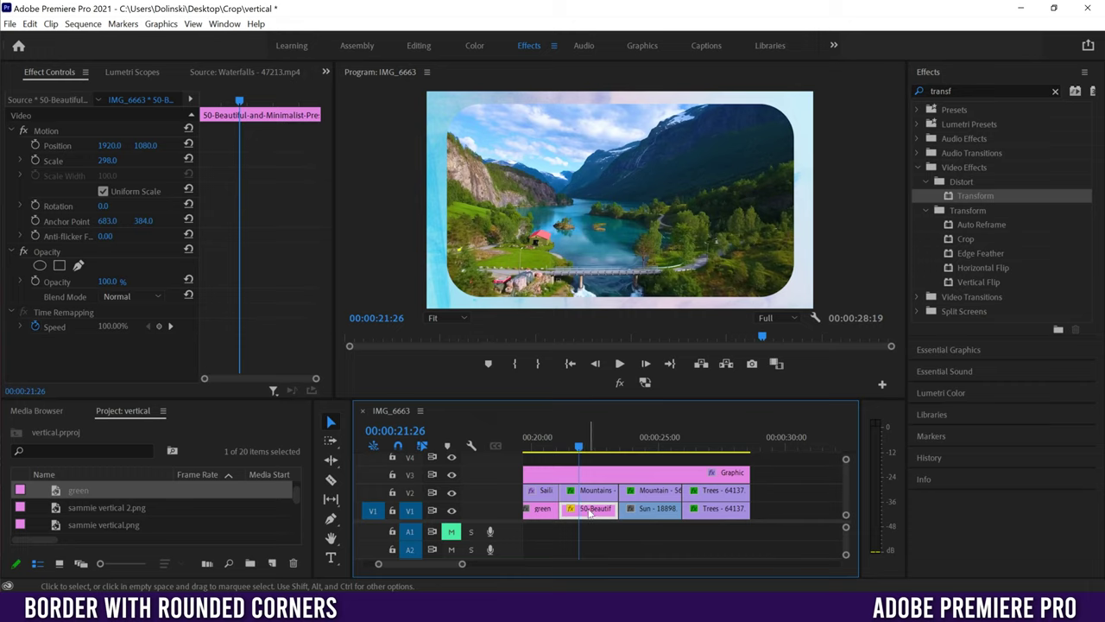
{"action": "key", "text": "Delete"}
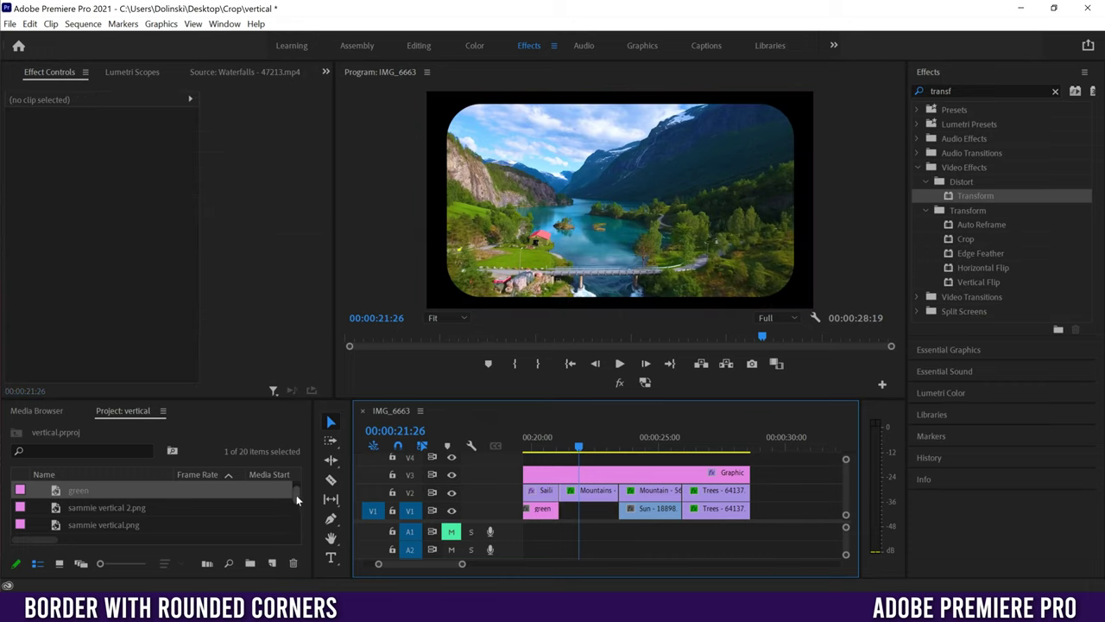
- Mark an out point at 00;00;01;15 on the 50-Beautiful-and-Minimalist background image and place it on V1 beneath the Mountains clip
{"action": "left_click_drag", "start_coordinate": [297, 494], "coordinate": [296, 492]}
{"action": "left_click", "coordinate": [106, 484]}
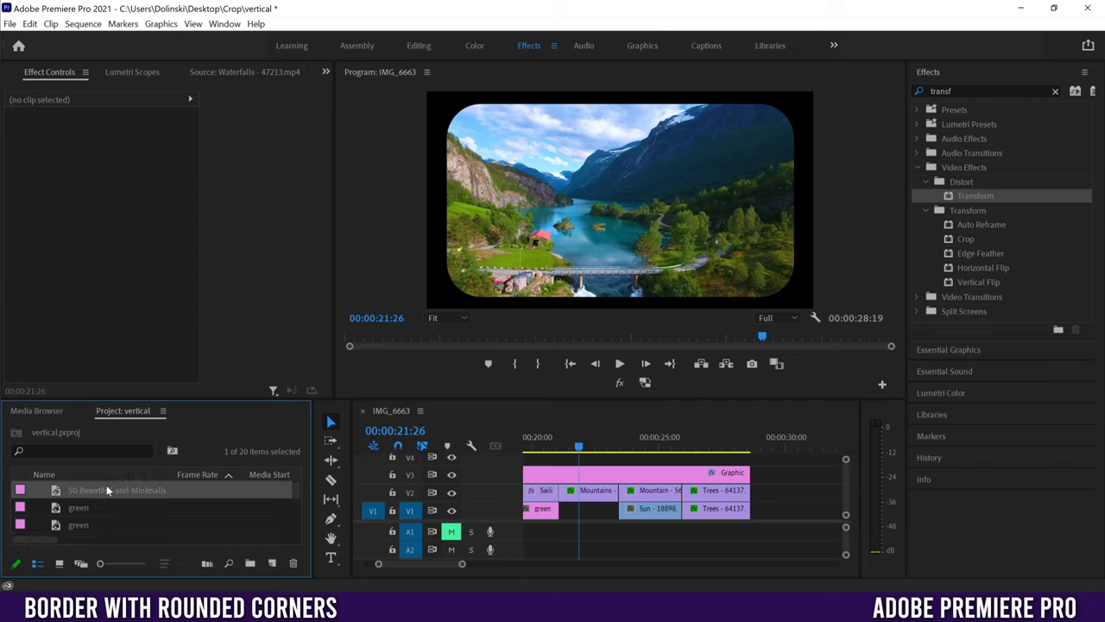
{"action": "double_click", "coordinate": [57, 490]}
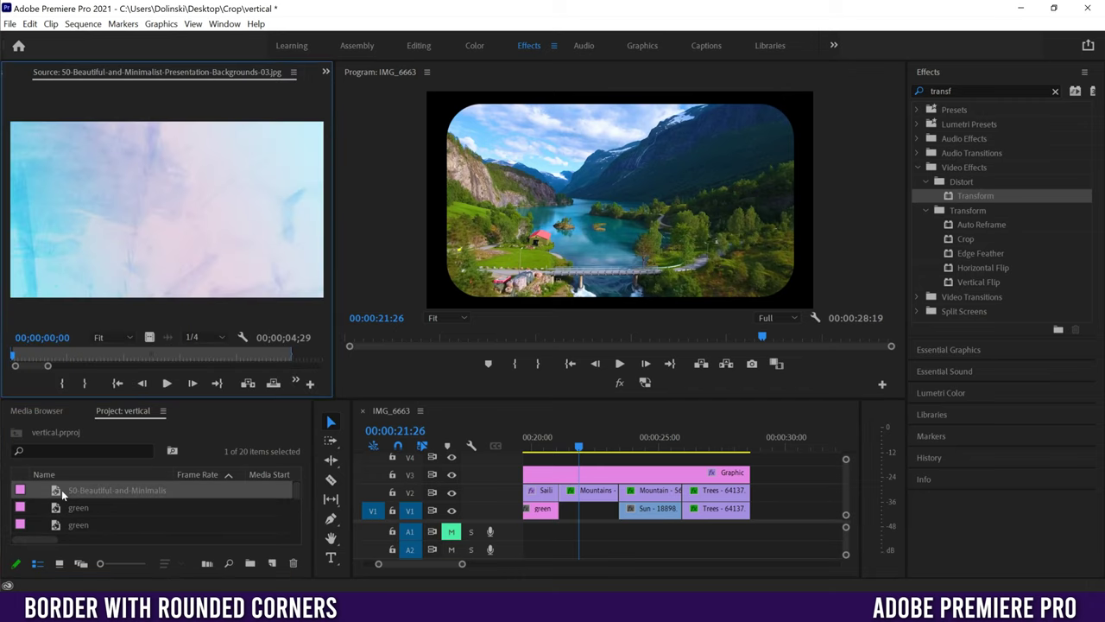
{"action": "left_click", "coordinate": [83, 384]}
{"action": "left_click_drag", "start_coordinate": [370, 429], "coordinate": [654, 511]}
- Apply Set to Frame Size to the background image on V1 beneath the Mountains clip
{"action": "left_click", "coordinate": [591, 510]}
{"action": "right_click", "coordinate": [591, 511]}
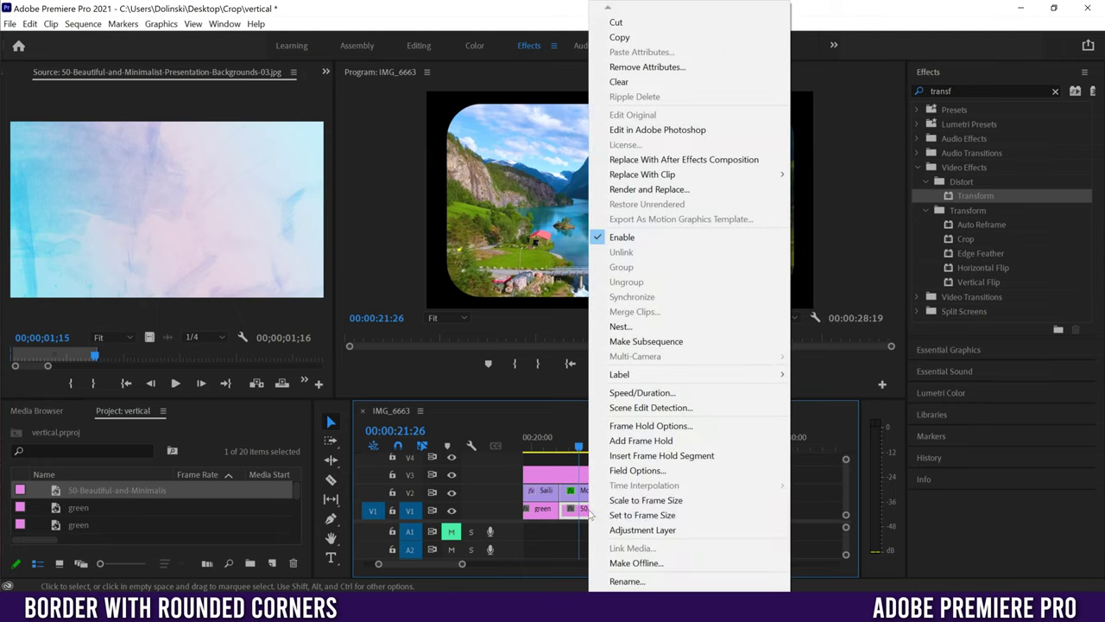
{"action": "left_click", "coordinate": [641, 516]}
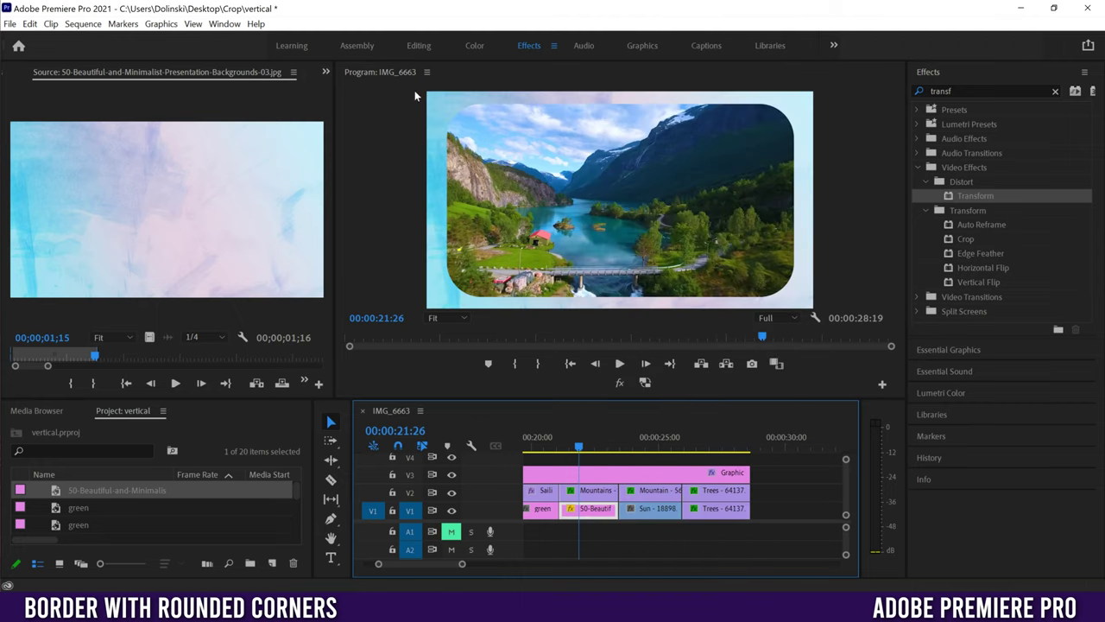
- Play back the Mountains clip over its image background and the Mountain clip over its Sun video background
{"action": "left_click_drag", "start_coordinate": [572, 441], "coordinate": [561, 441]}
{"action": "left_click", "coordinate": [618, 363]}
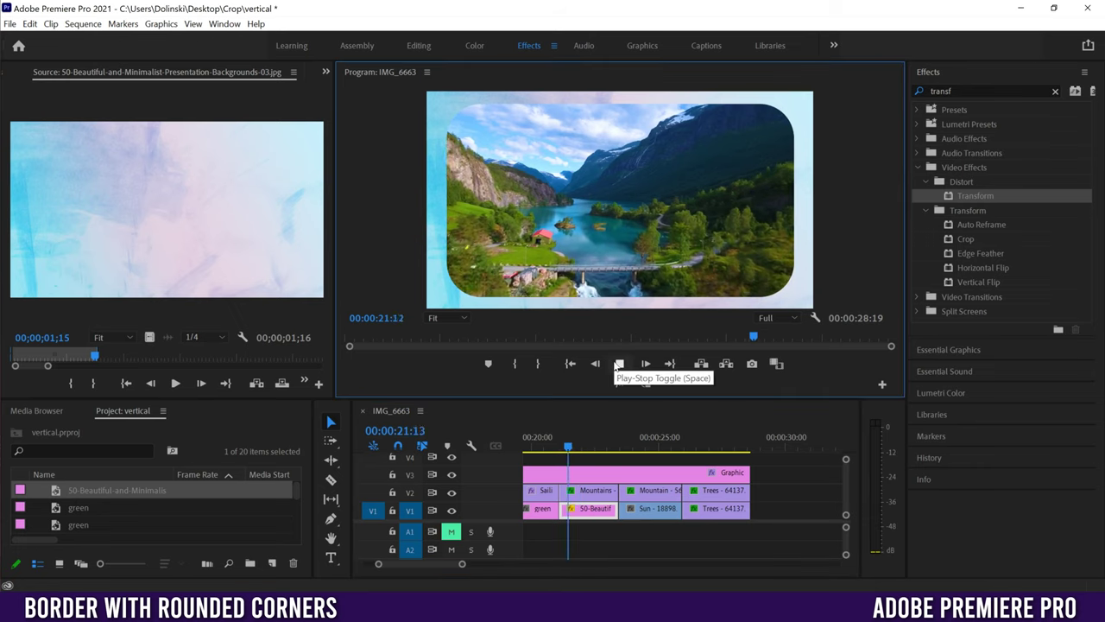
{"action": "left_click", "coordinate": [631, 445]}
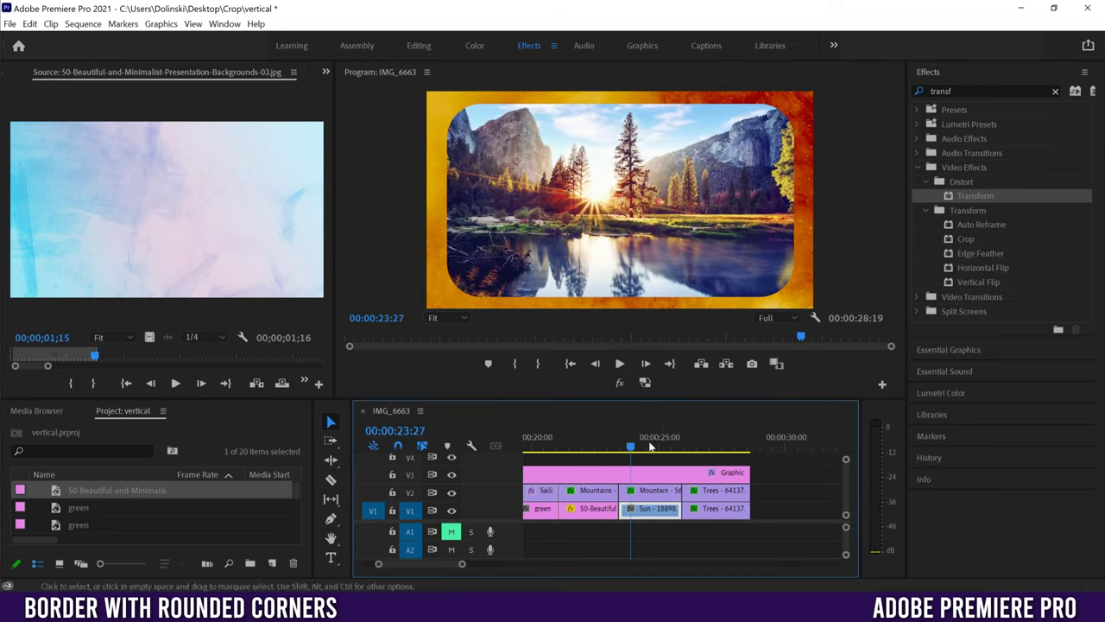
{"action": "left_click", "coordinate": [620, 364]}
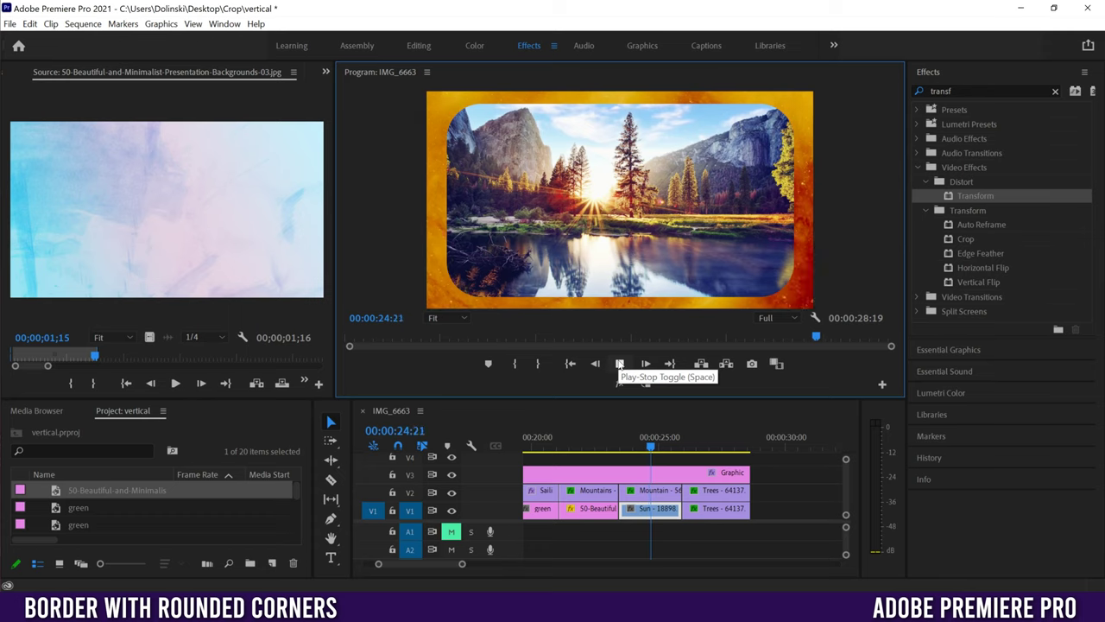
{"action": "left_click", "coordinate": [619, 363]}
{"action": "left_click", "coordinate": [619, 363]}
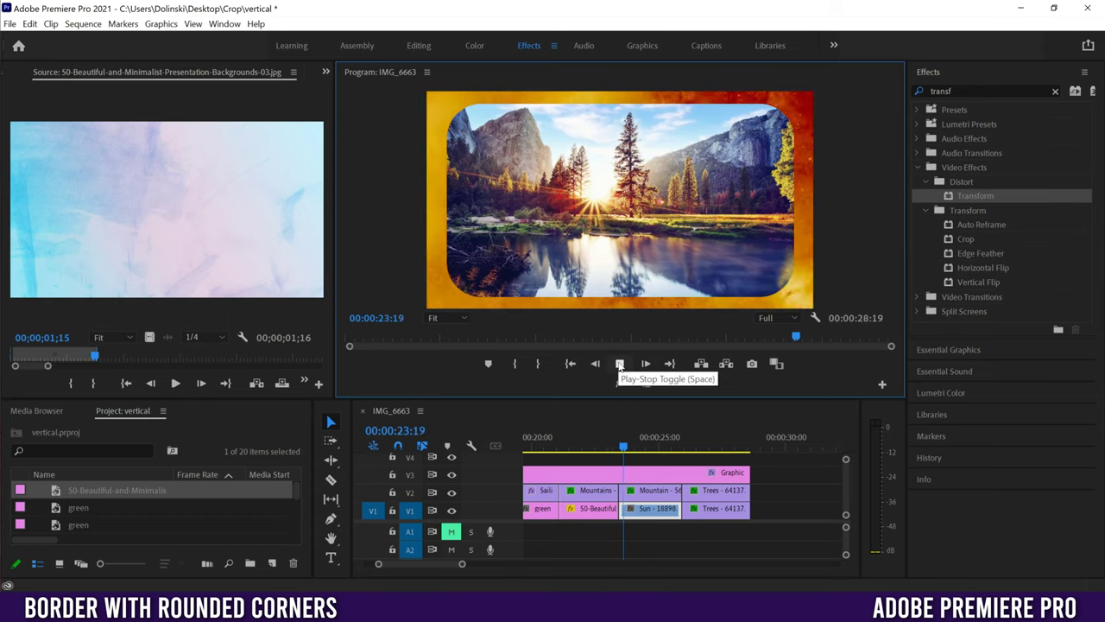
- Delete the Sun clip on V1 and fill the gap beneath the Mountain clip with Sun - 18898.mp4, out point 00:00:01:13
{"action": "left_click", "coordinate": [643, 510]}
{"action": "key", "text": "Delete"}
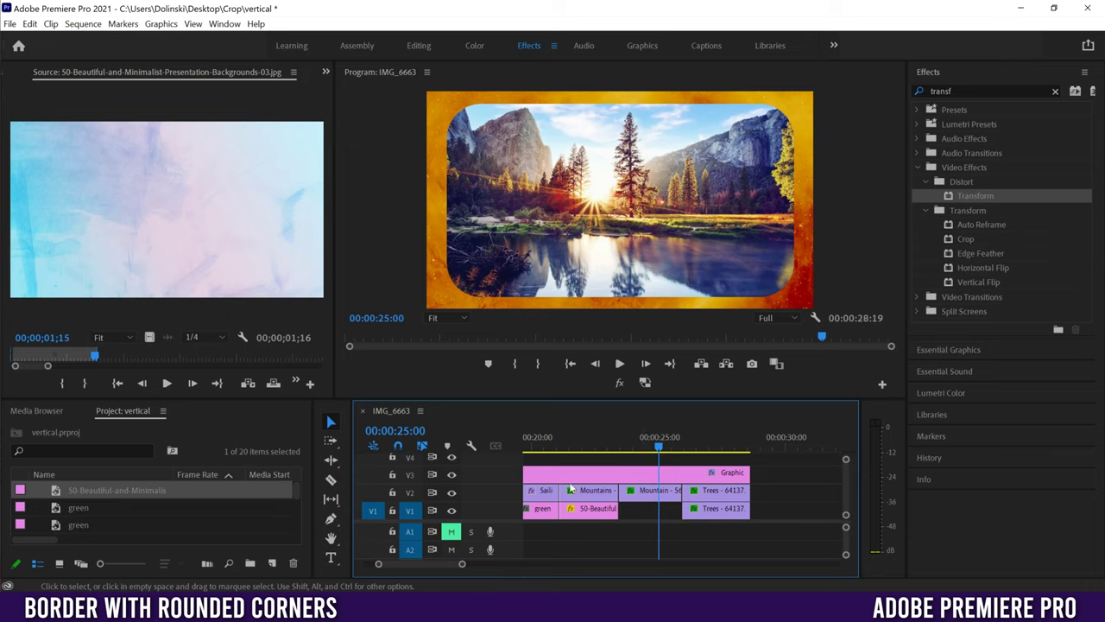
{"action": "scroll", "coordinate": [296, 490], "scroll_direction": "down", "scroll_amount": 5}
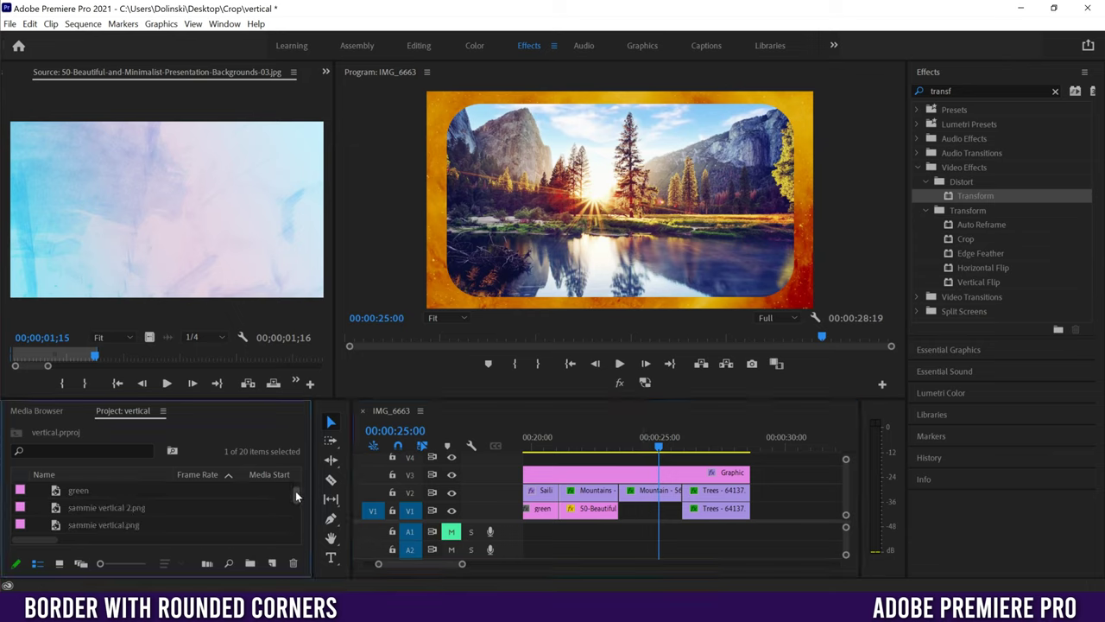
{"action": "double_click", "coordinate": [62, 524]}
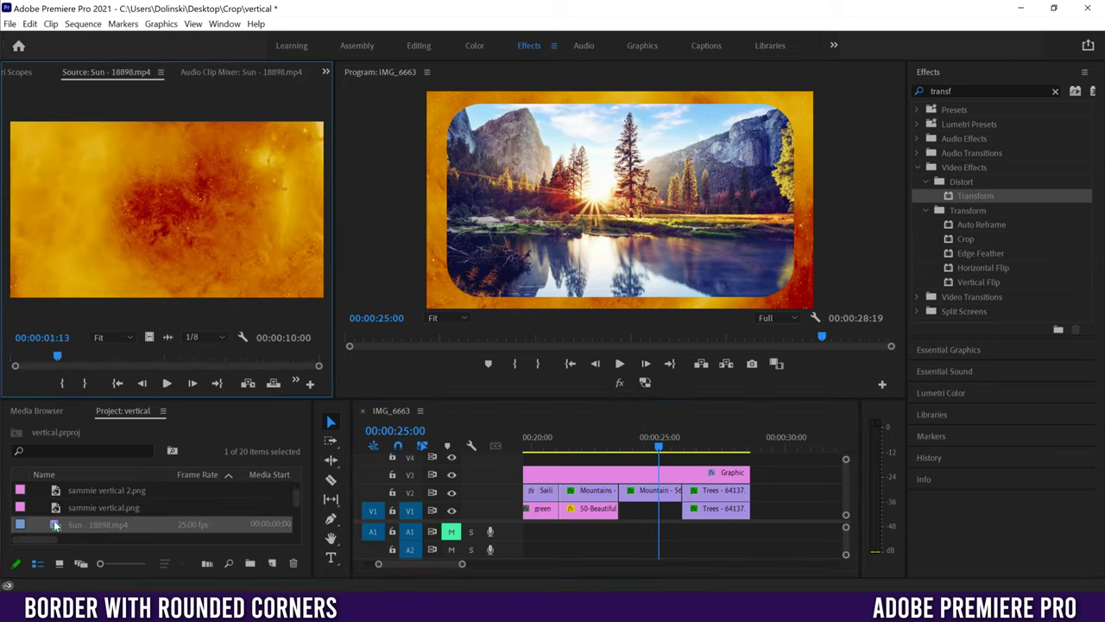
{"action": "left_click", "coordinate": [84, 382]}
{"action": "left_click_drag", "start_coordinate": [363, 409], "coordinate": [698, 510]}
- Play back the Mountain clip from its start over the Sun background
{"action": "key", "text": "Up"}
{"action": "left_click", "coordinate": [620, 364]}
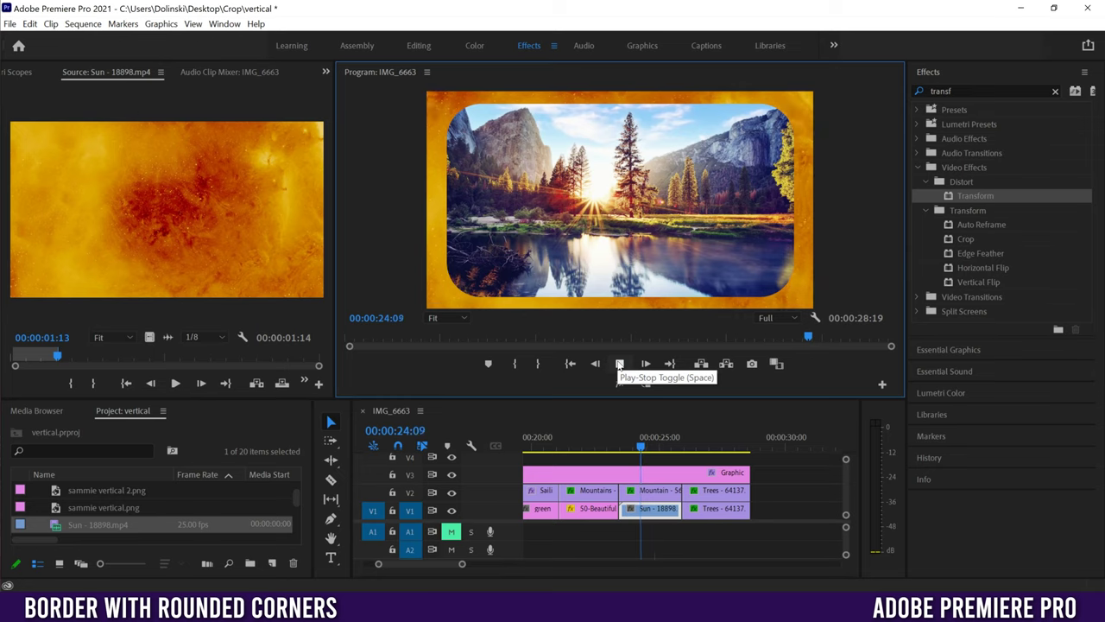
{"action": "right_click", "coordinate": [646, 518]}
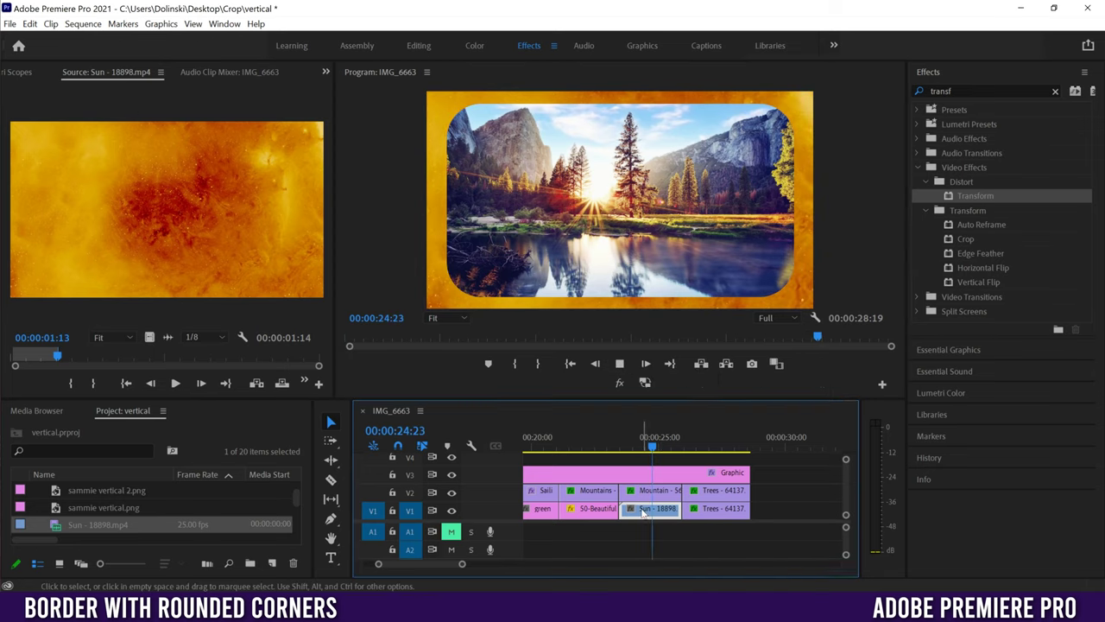
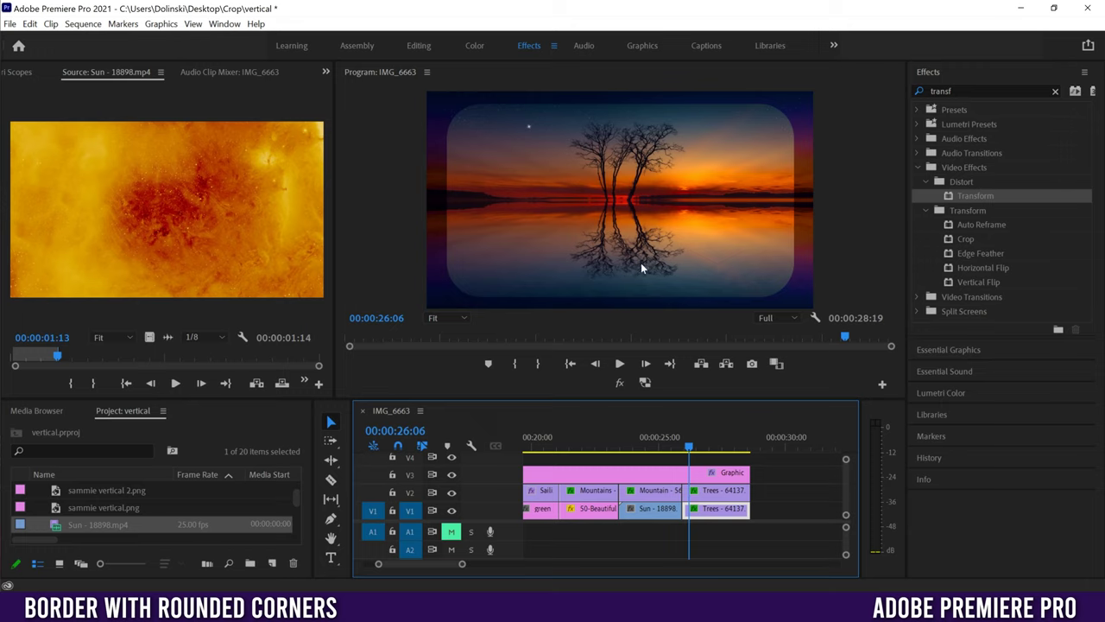
- Delete the Trees clip on V1 and duplicate the V2 Trees clip into its place
{"action": "left_click_drag", "start_coordinate": [710, 511], "coordinate": [707, 495]}
{"action": "left_click", "coordinate": [707, 495]}
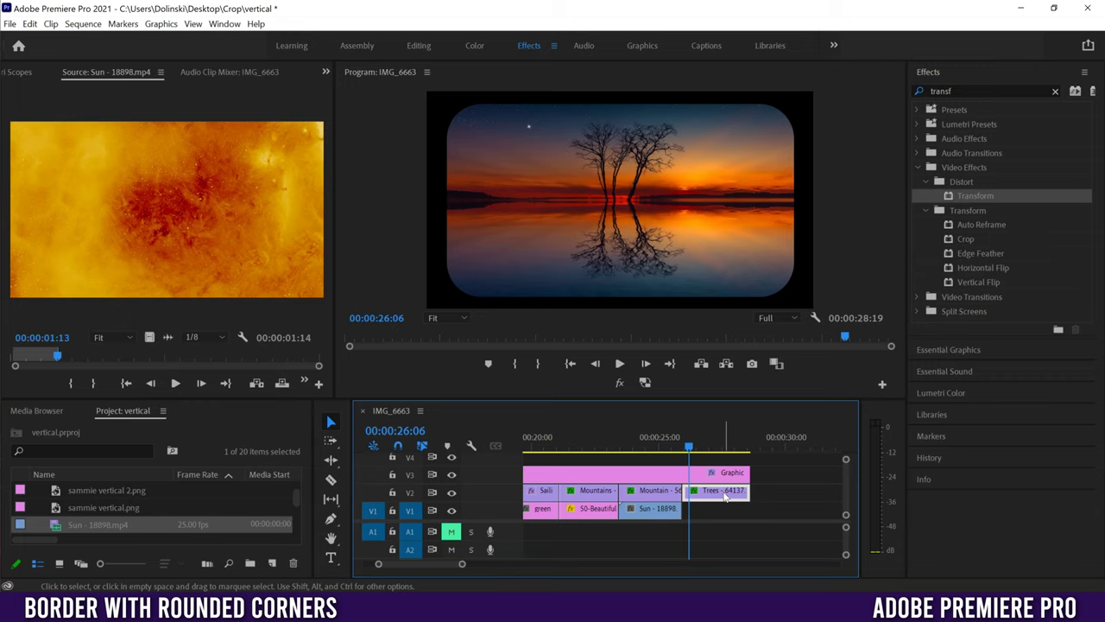
{"action": "left_click_drag", "start_coordinate": [717, 496], "coordinate": [722, 511]}
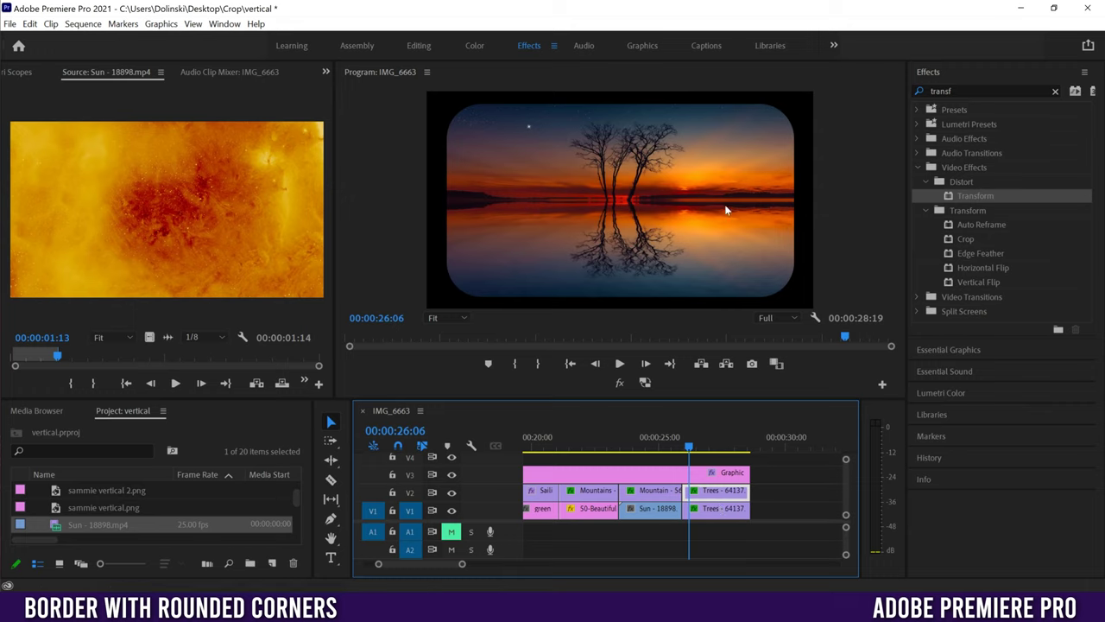
- Set the Track Matte Key's Matte to None on the duplicated Trees clip on V1
{"action": "left_click", "coordinate": [710, 515]}
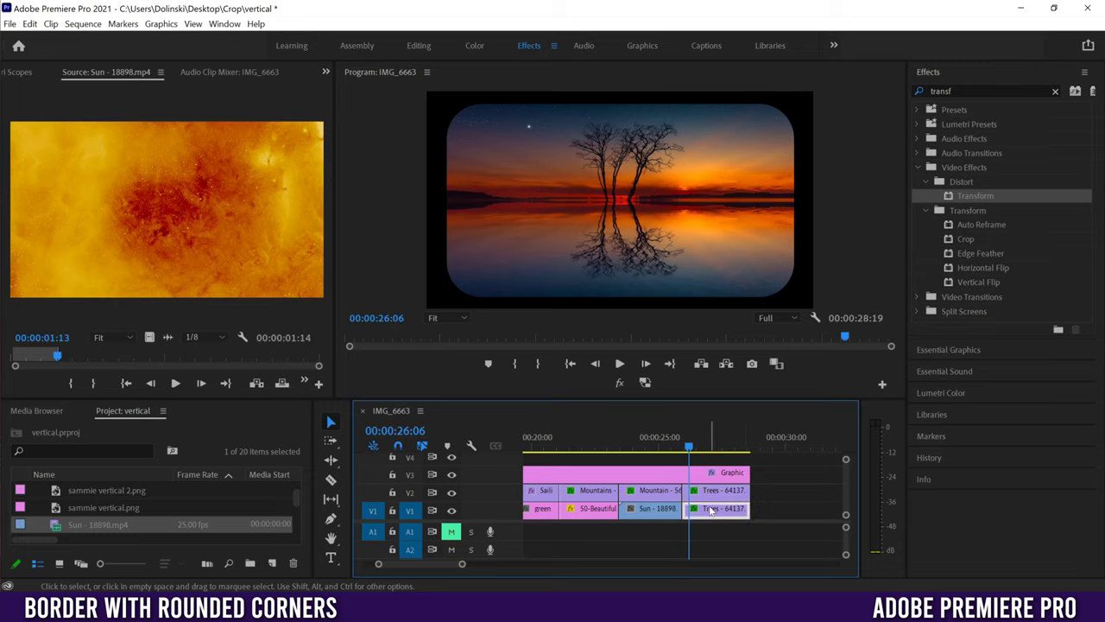
{"action": "left_click", "coordinate": [24, 75]}
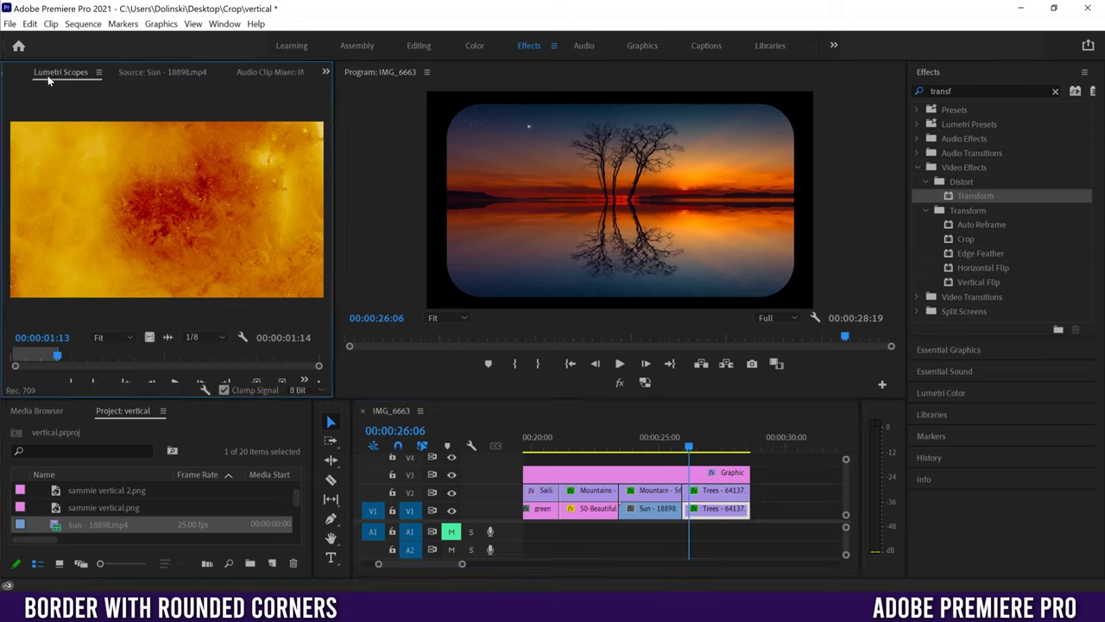
{"action": "left_click", "coordinate": [326, 72]}
{"action": "left_click", "coordinate": [354, 88]}
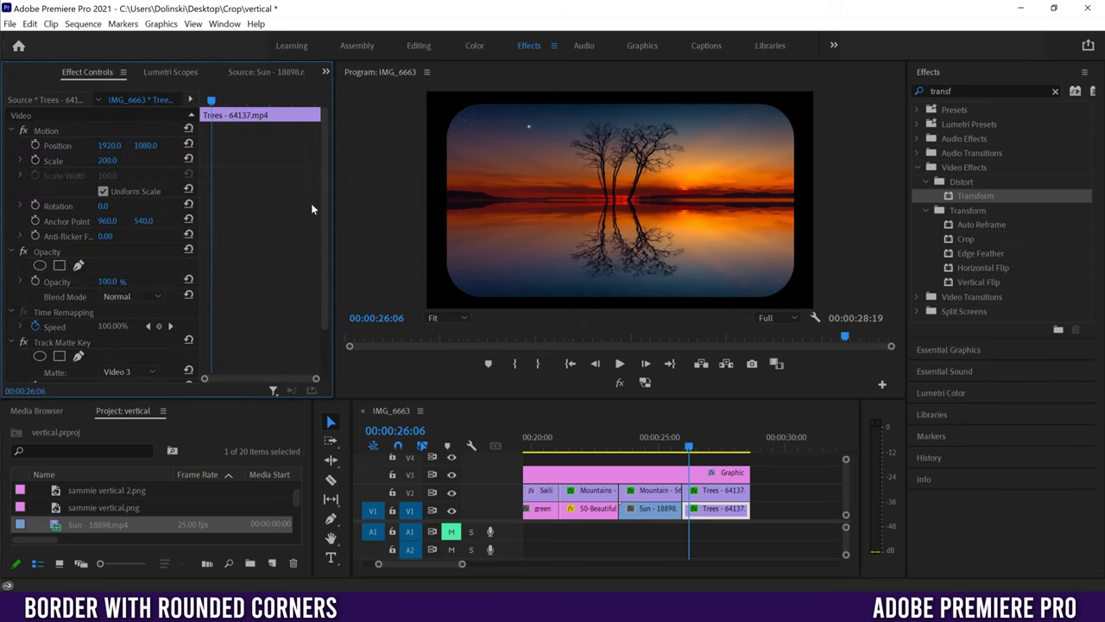
{"action": "scroll", "coordinate": [322, 184], "scroll_direction": "down", "scroll_amount": 2}
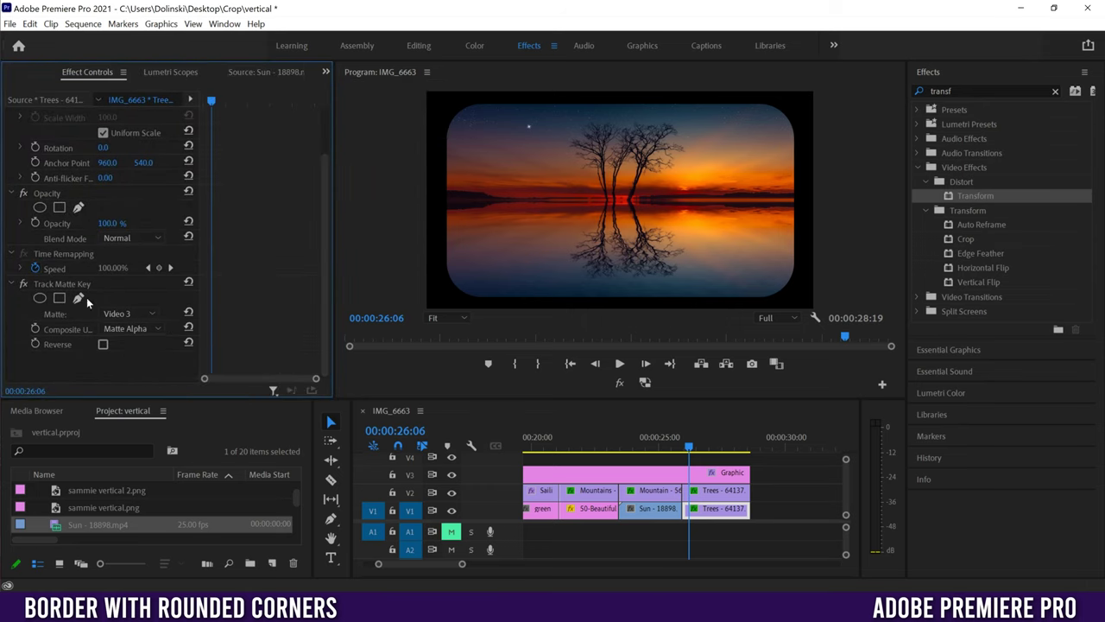
{"action": "left_click", "coordinate": [133, 314]}
{"action": "left_click", "coordinate": [129, 328]}
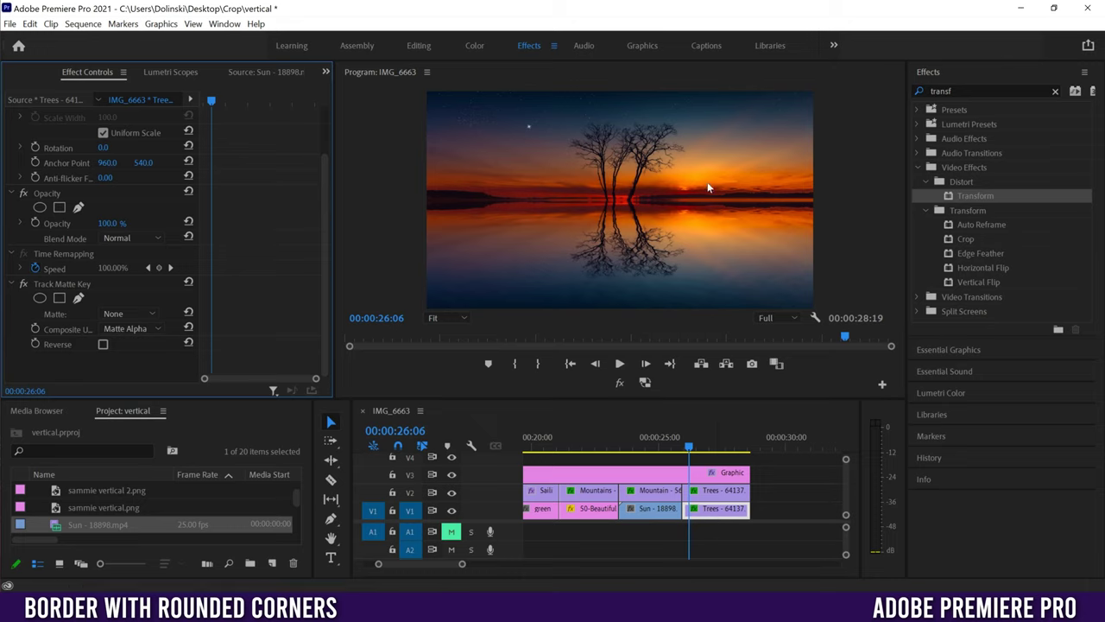
- Open the Lumetri Color controls for the Trees clip on V1
{"action": "left_click", "coordinate": [718, 516]}
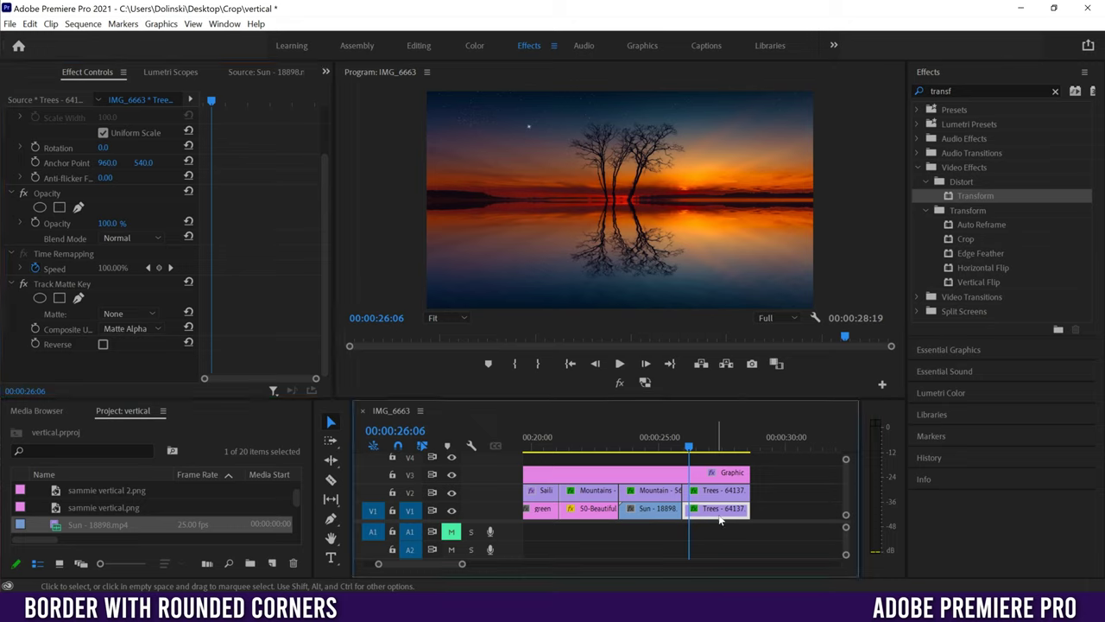
{"action": "left_click", "coordinate": [942, 393]}
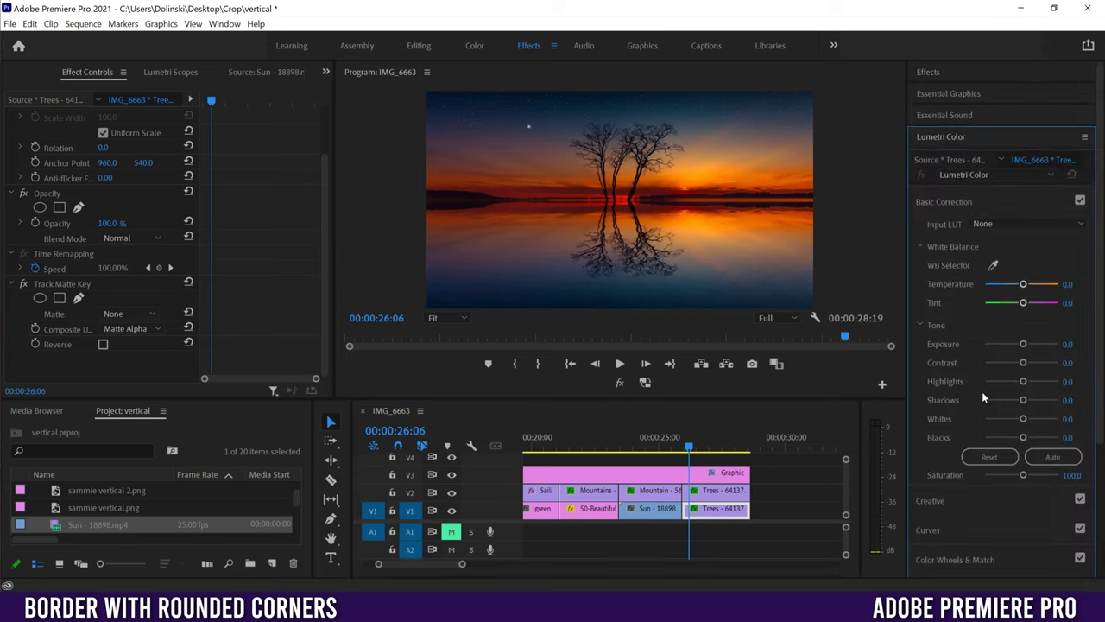
{"action": "left_click", "coordinate": [224, 23]}
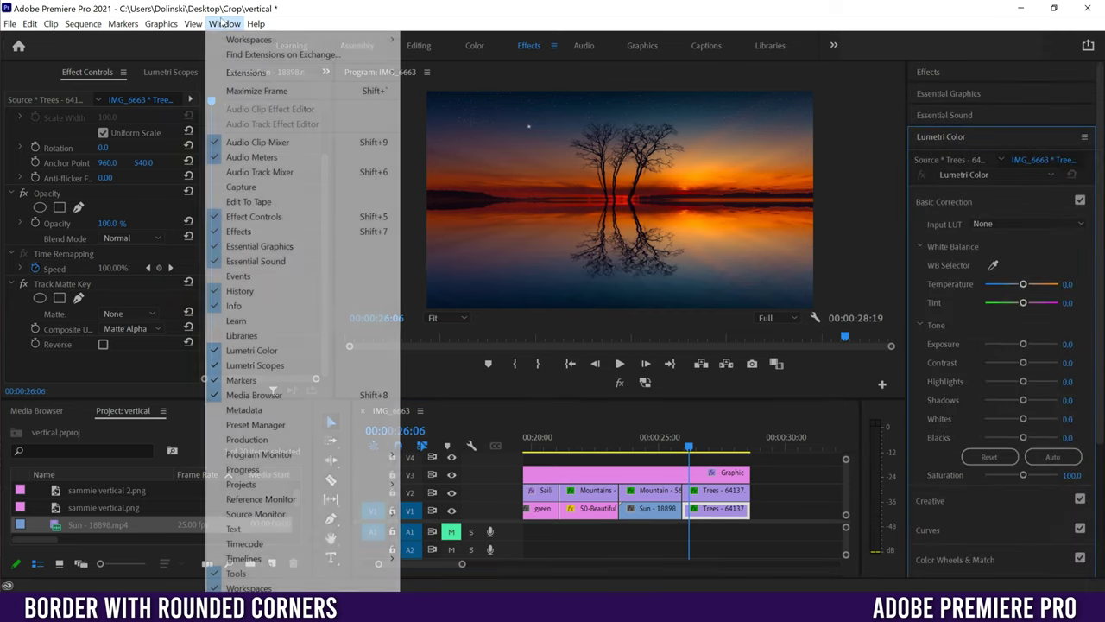
{"action": "left_click", "coordinate": [1083, 298]}
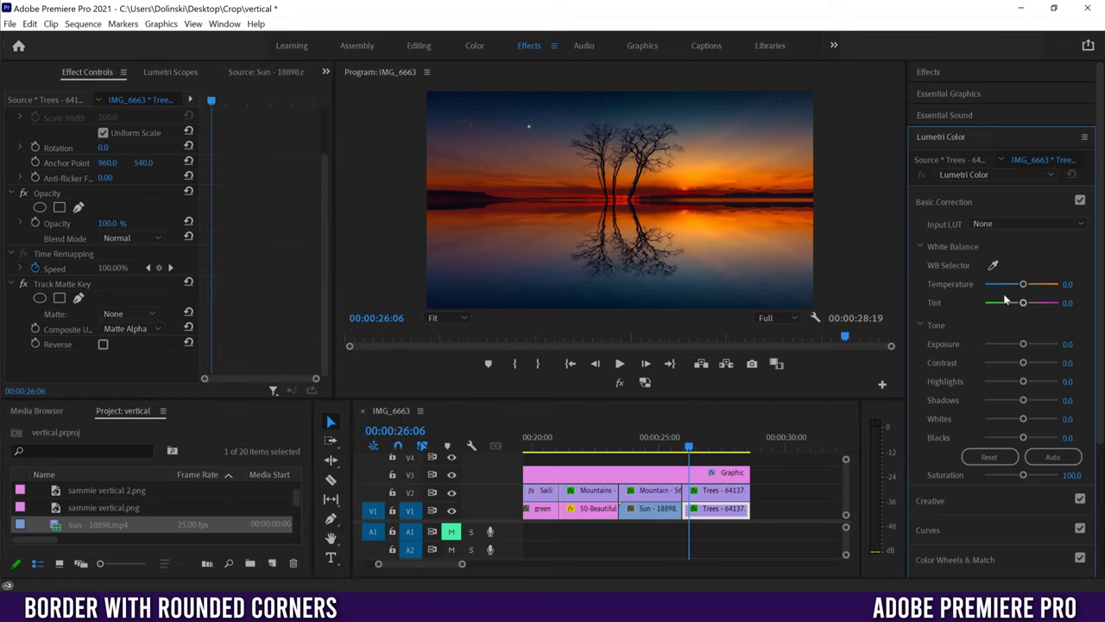
- Recolor the V1 Trees clip with Temperature about -76.7, Tint 72.8, Exposure -2.6, Contrast 51.5 and Saturation 174.8
{"action": "left_click", "coordinate": [940, 202]}
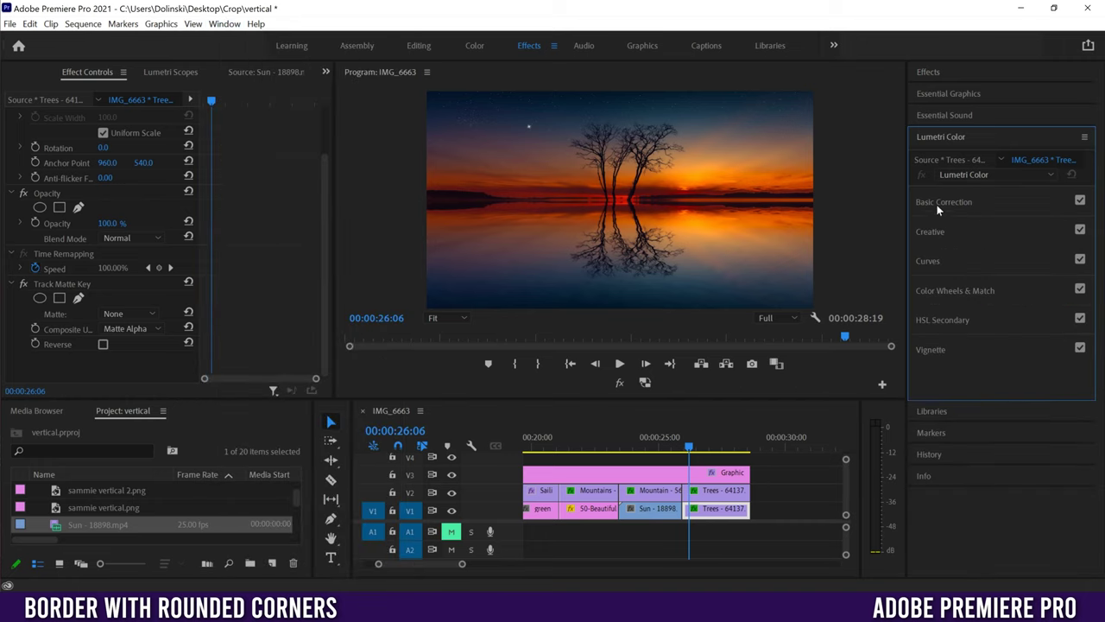
{"action": "left_click", "coordinate": [943, 201]}
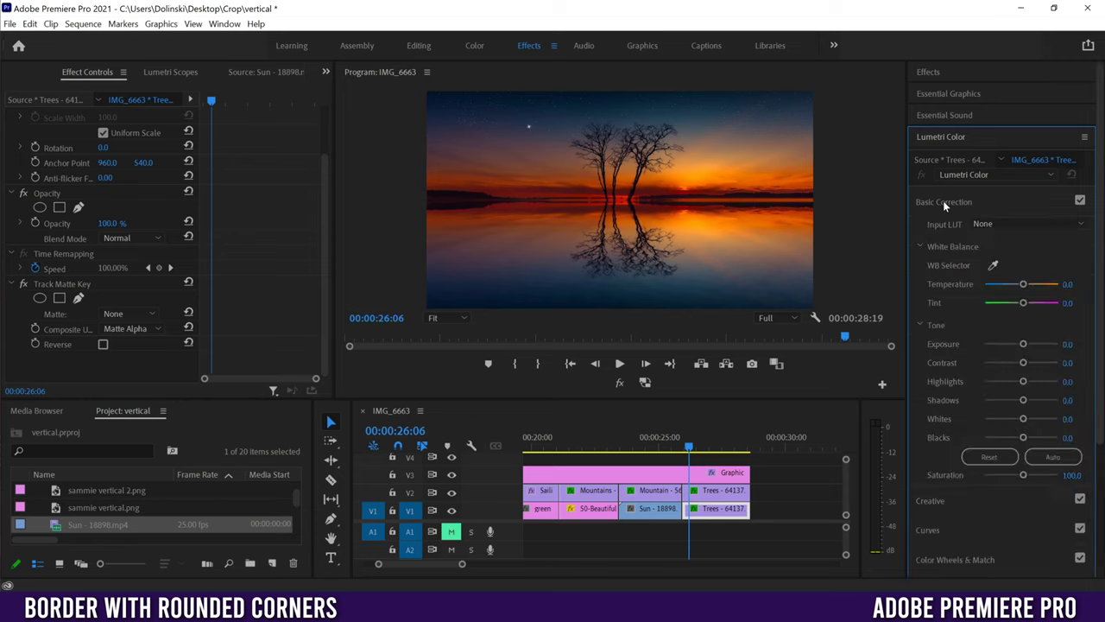
{"action": "left_click_drag", "start_coordinate": [1023, 283], "coordinate": [1049, 307]}
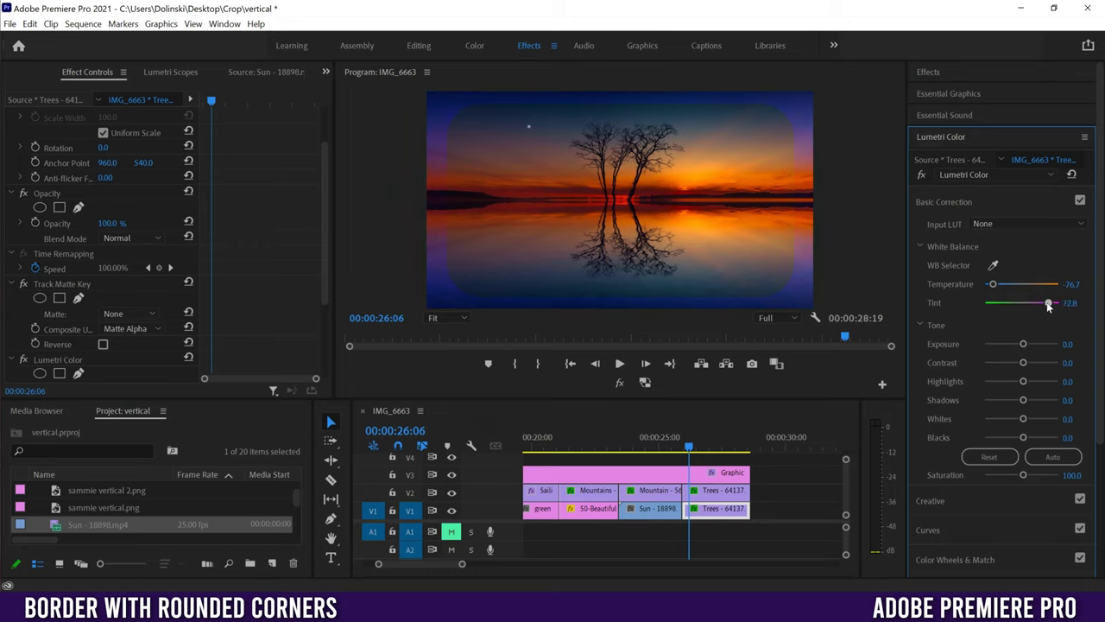
{"action": "left_click_drag", "start_coordinate": [1023, 344], "coordinate": [1041, 362]}
{"action": "left_click_drag", "start_coordinate": [1023, 479], "coordinate": [1049, 480]}
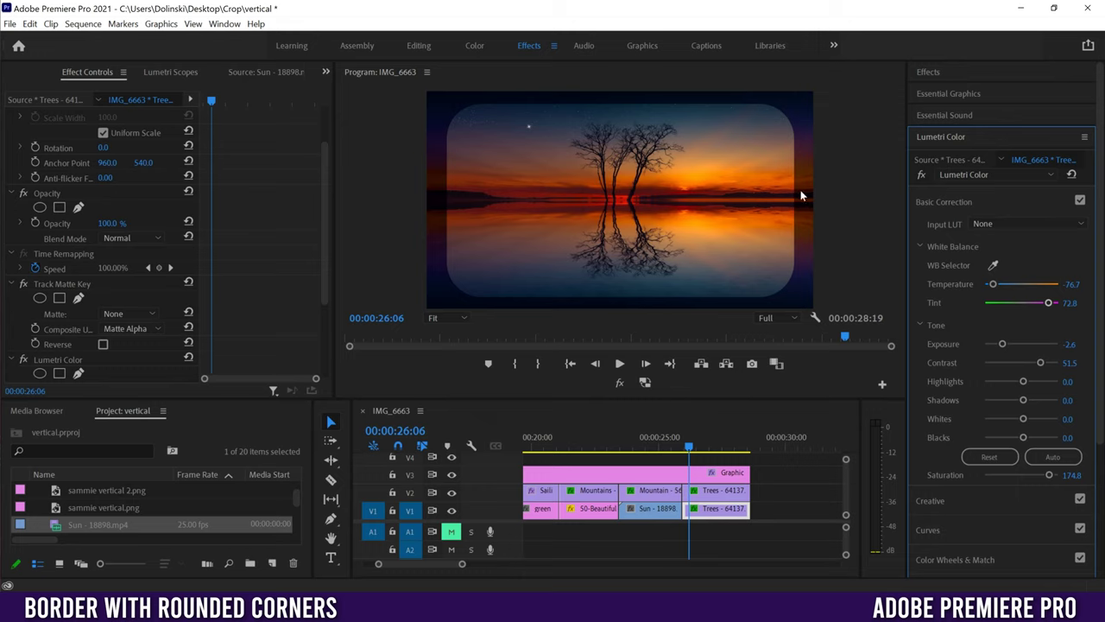
- Play back the Trees section from 00:00:26:00 to review the recolored border
{"action": "left_click", "coordinate": [689, 447]}
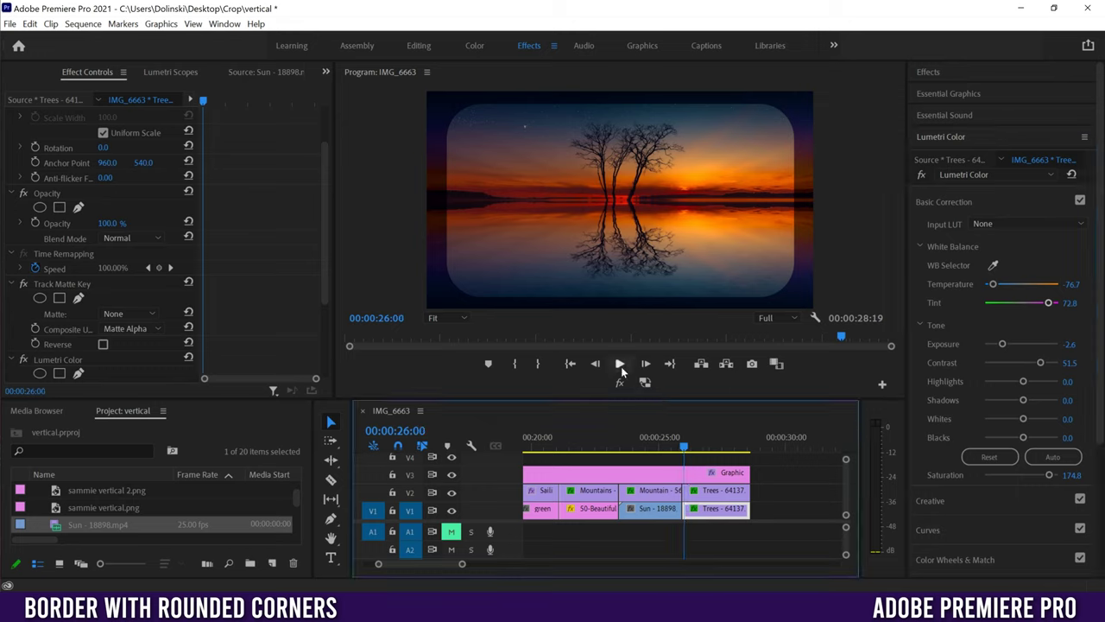
{"action": "left_click", "coordinate": [620, 364]}
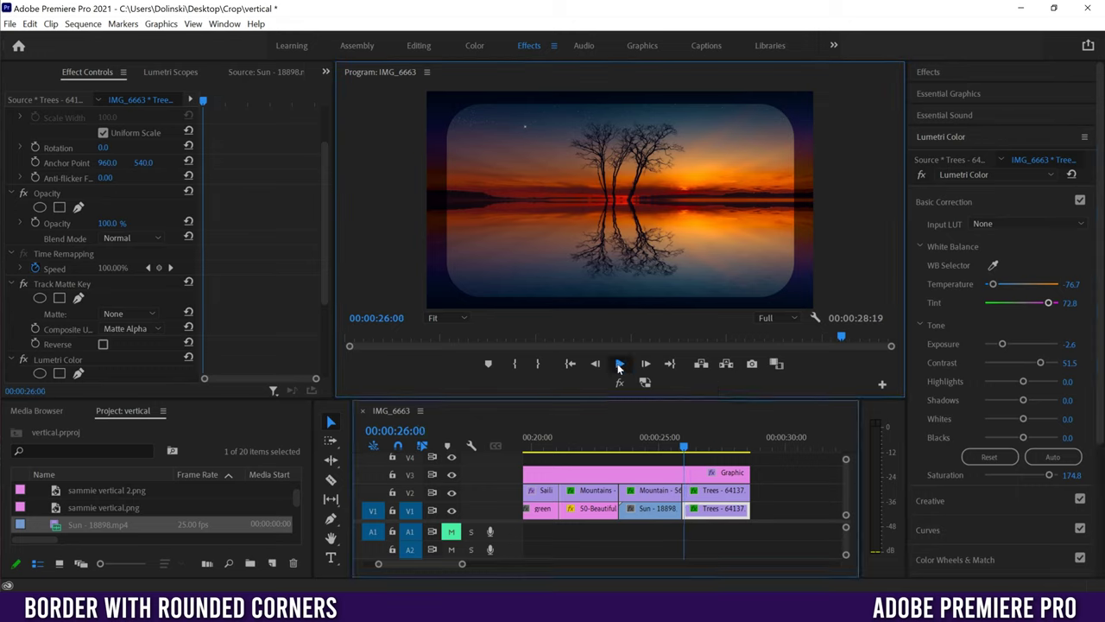